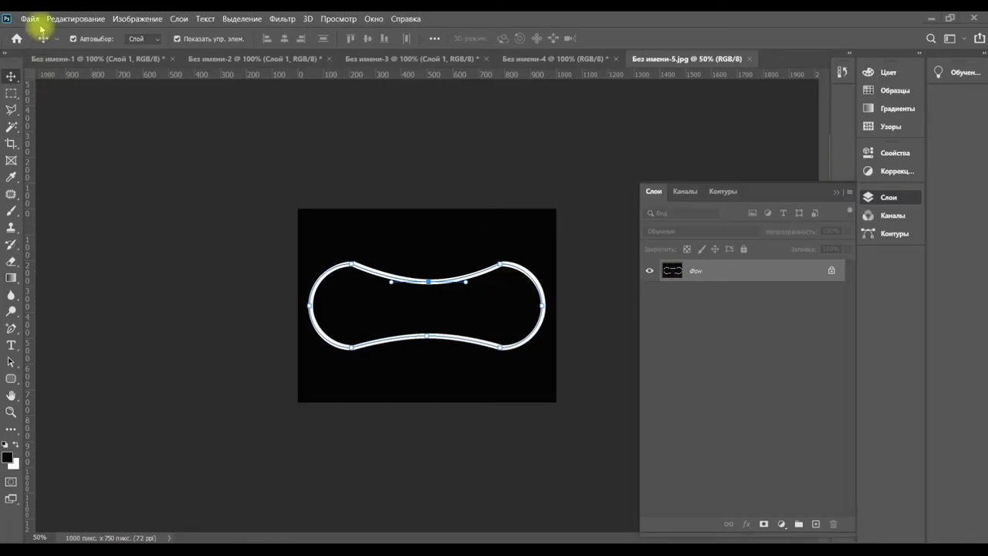
- Create a 1000 × 750 px, 72 ppi white document and add an empty Layer 1
{"action": "left_click", "coordinate": [30, 18]}
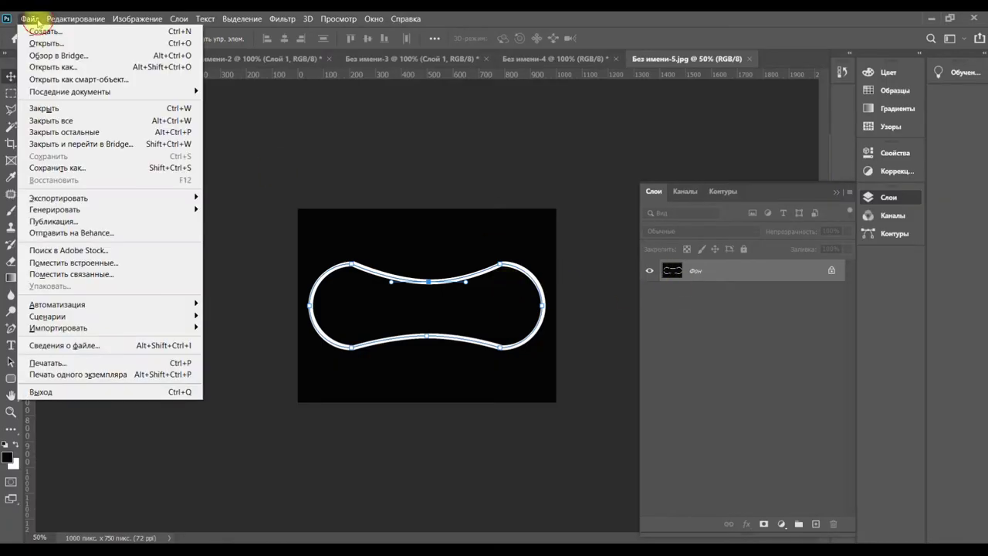
{"action": "left_click", "coordinate": [37, 32]}
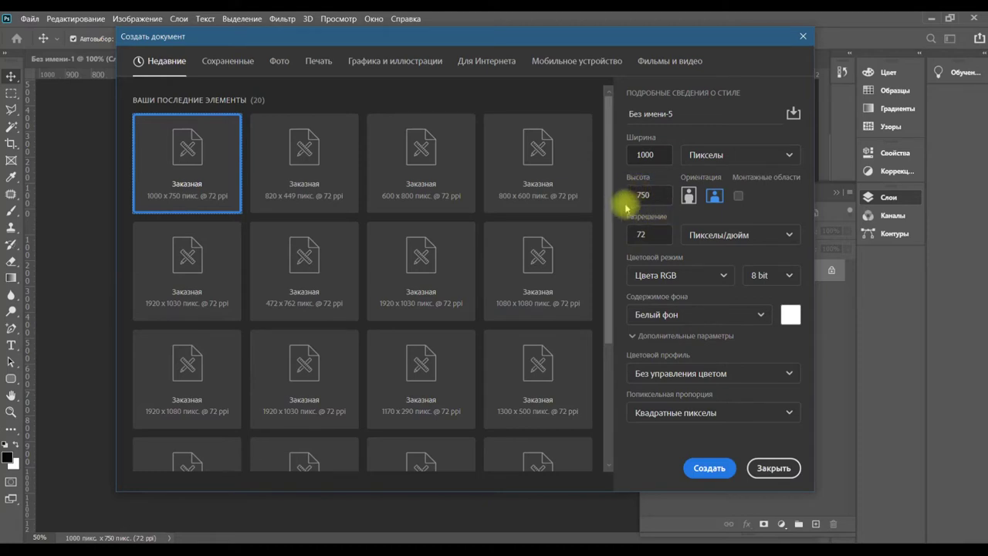
{"action": "left_click", "coordinate": [701, 469]}
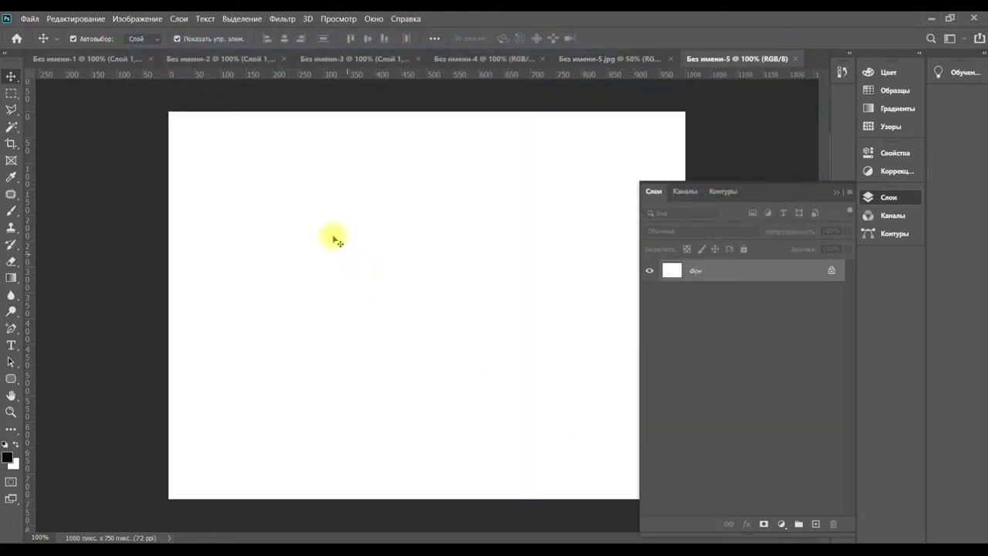
{"action": "left_click", "coordinate": [818, 524]}
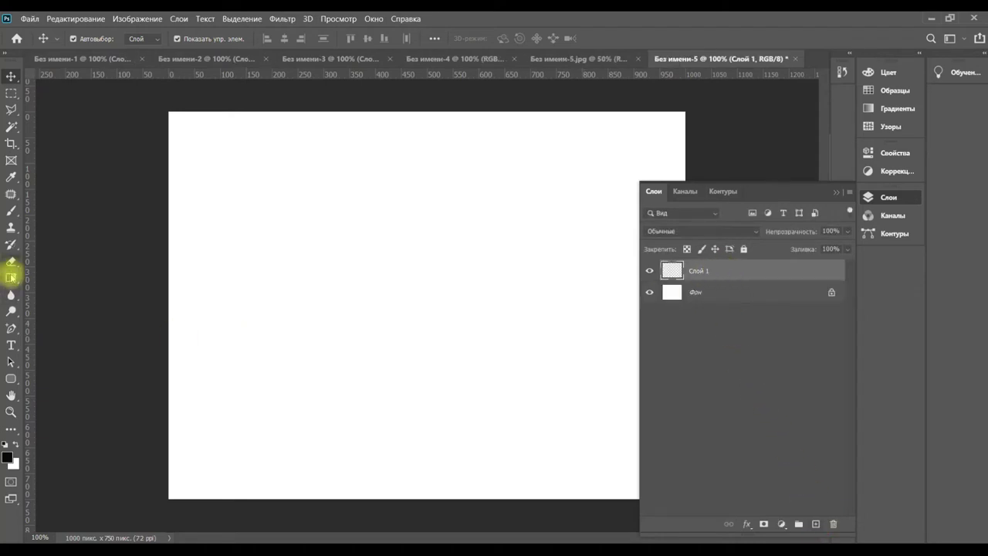
- Draw a 910 × 354 px rounded-rectangle path with a 200 px corner radius on the canvas
{"action": "left_click", "coordinate": [12, 378]}
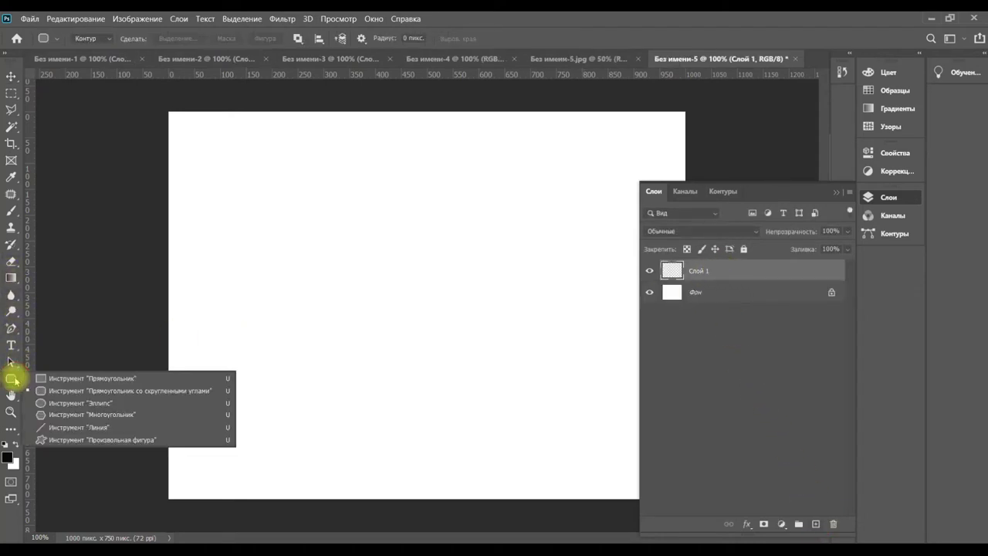
{"action": "left_click", "coordinate": [199, 392]}
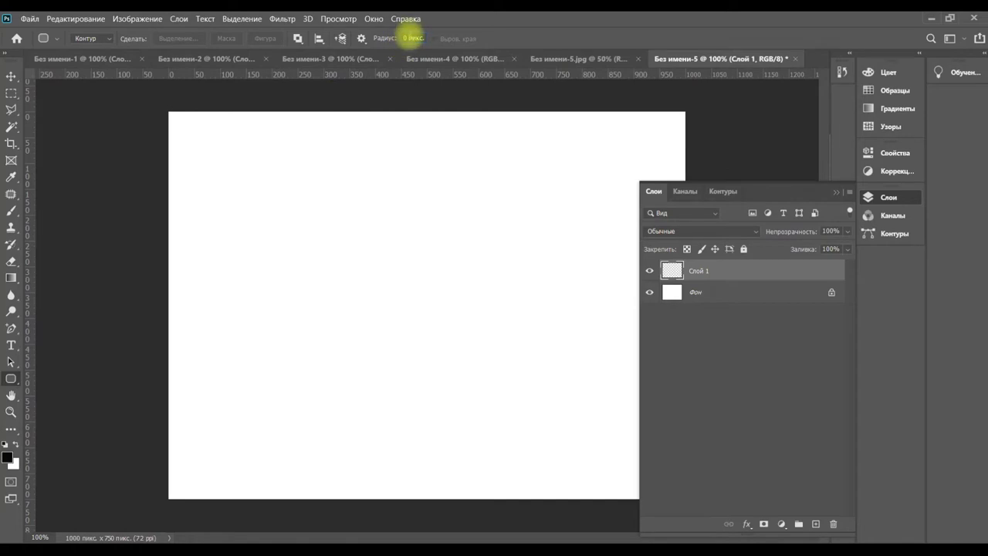
{"action": "type", "text": "200"}
{"action": "key", "text": "Return"}
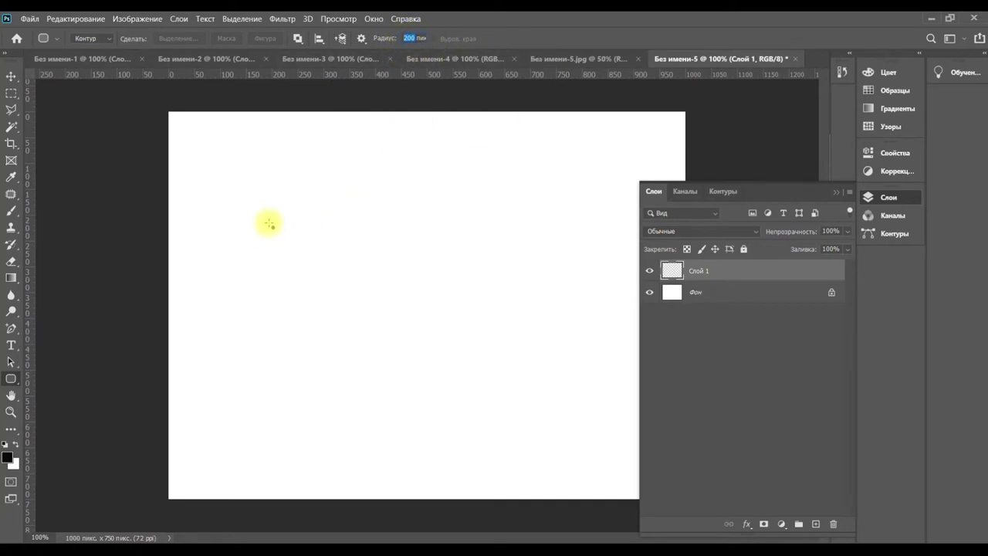
{"action": "key", "text": "ctrl+minus"}
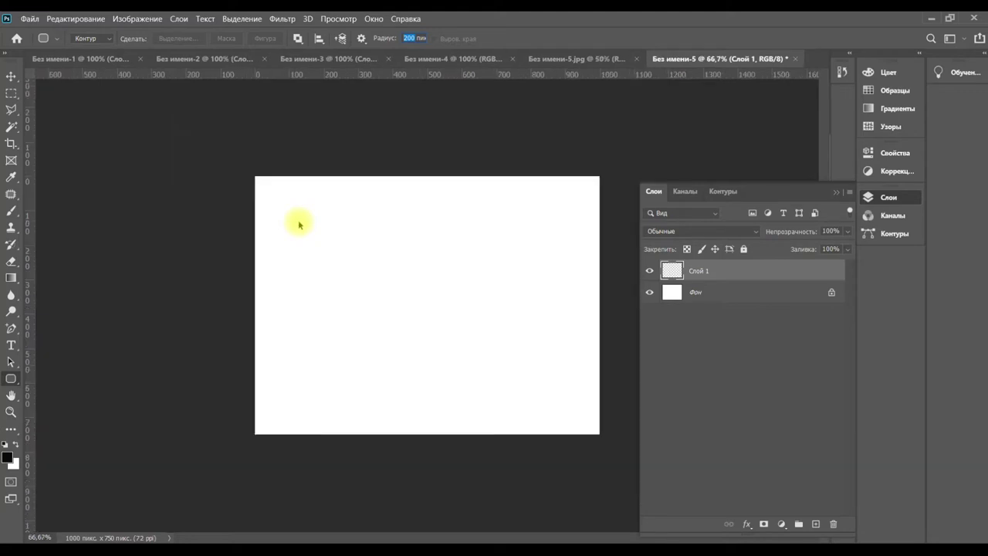
{"action": "key", "text": "ctrl+minus"}
{"action": "left_click_drag", "start_coordinate": [312, 260], "coordinate": [538, 350]}
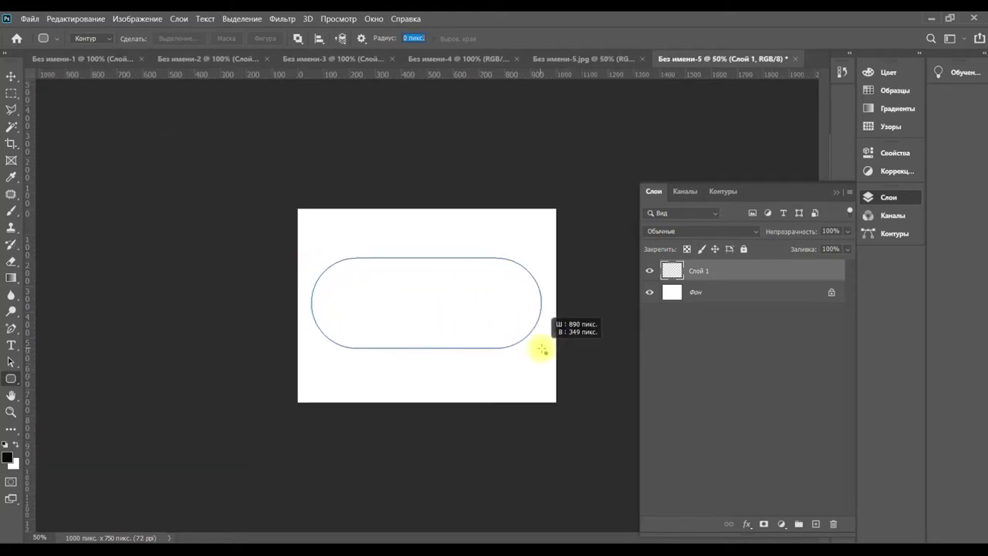
{"action": "left_click_drag", "start_coordinate": [541, 350], "coordinate": [547, 352]}
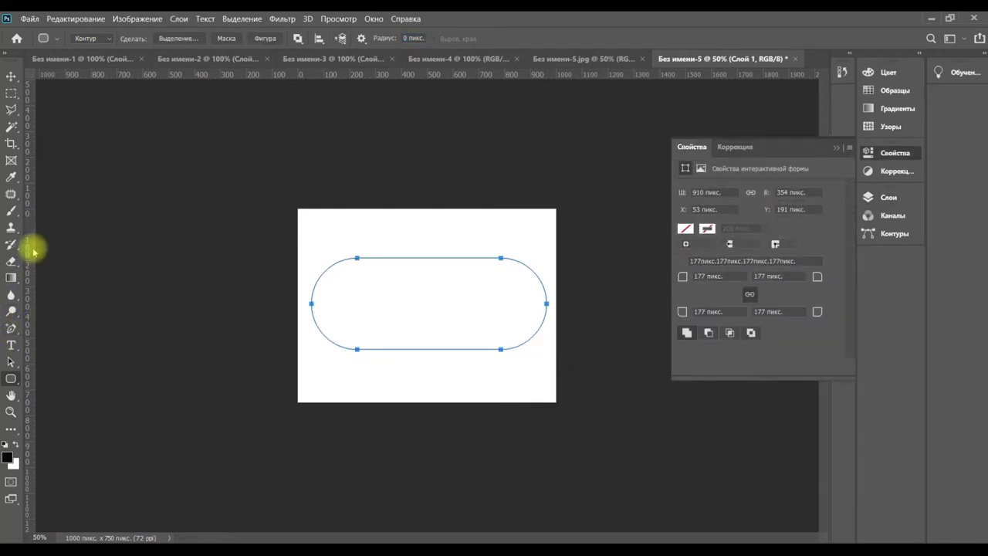
- Add anchor points mid top and bottom edges and pull them inward into a peanut outline
{"action": "left_click", "coordinate": [699, 276]}
{"action": "type", "text": "200"}
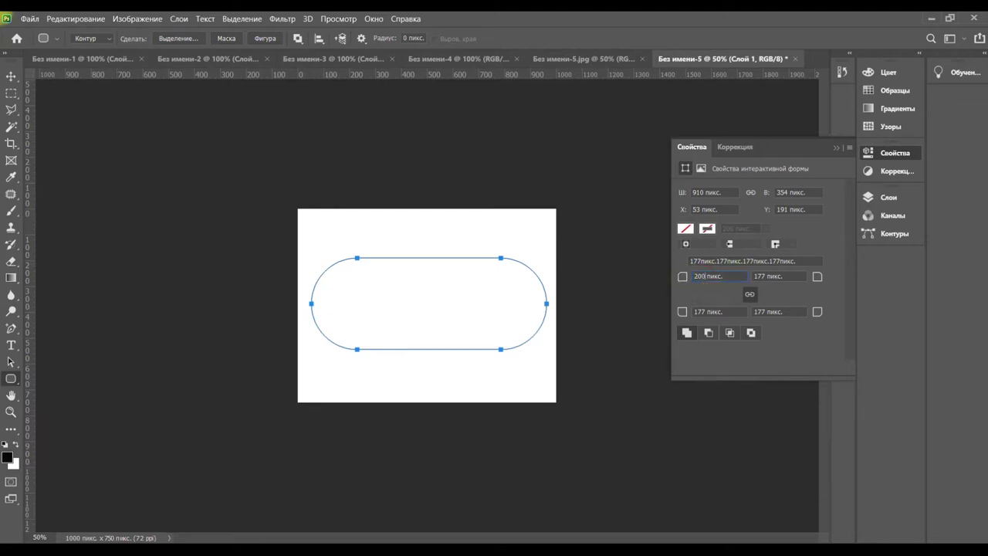
{"action": "key", "text": "Return"}
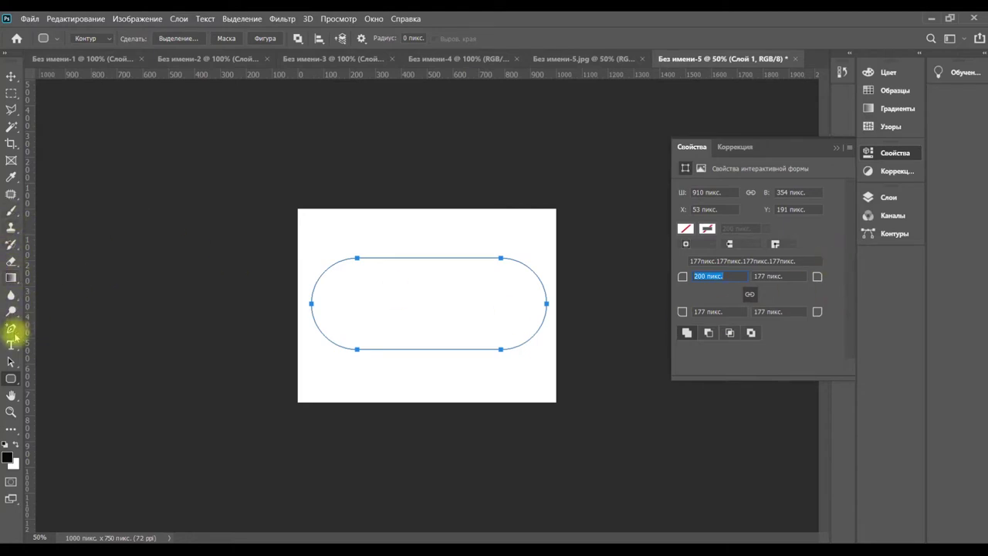
{"action": "left_click", "coordinate": [10, 328]}
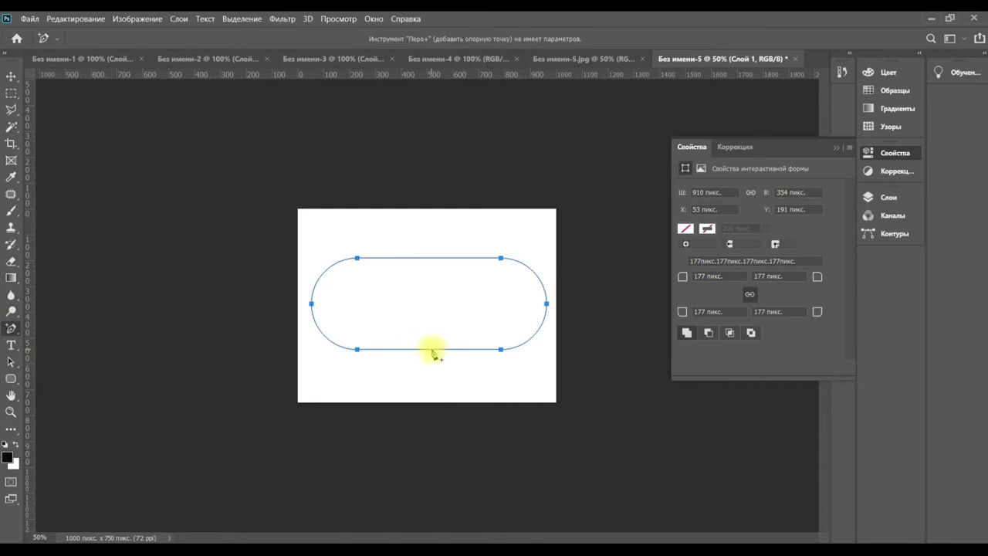
{"action": "left_click", "coordinate": [428, 349]}
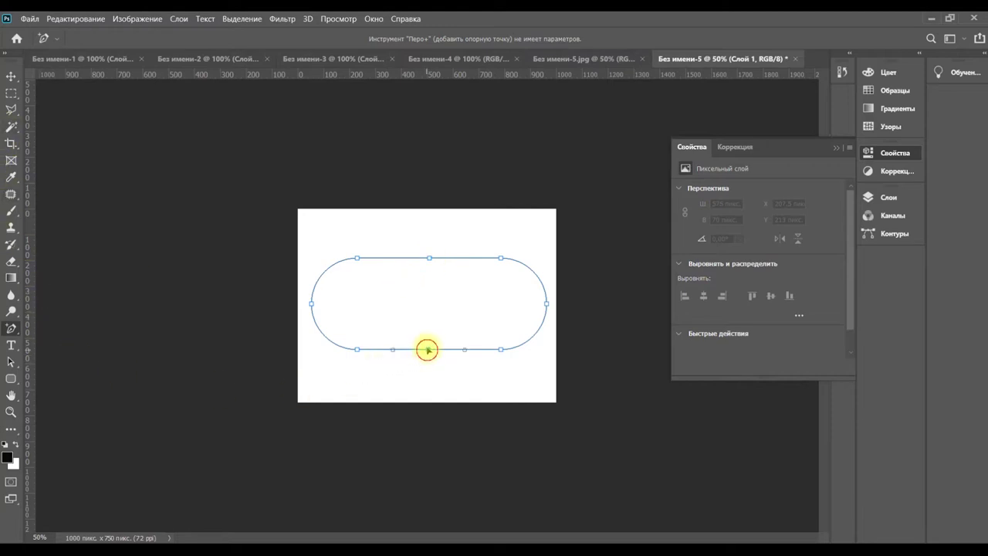
{"action": "left_click_drag", "start_coordinate": [427, 350], "coordinate": [428, 337], "text": "ctrl"}
{"action": "left_click_drag", "start_coordinate": [430, 257], "coordinate": [431, 267]}
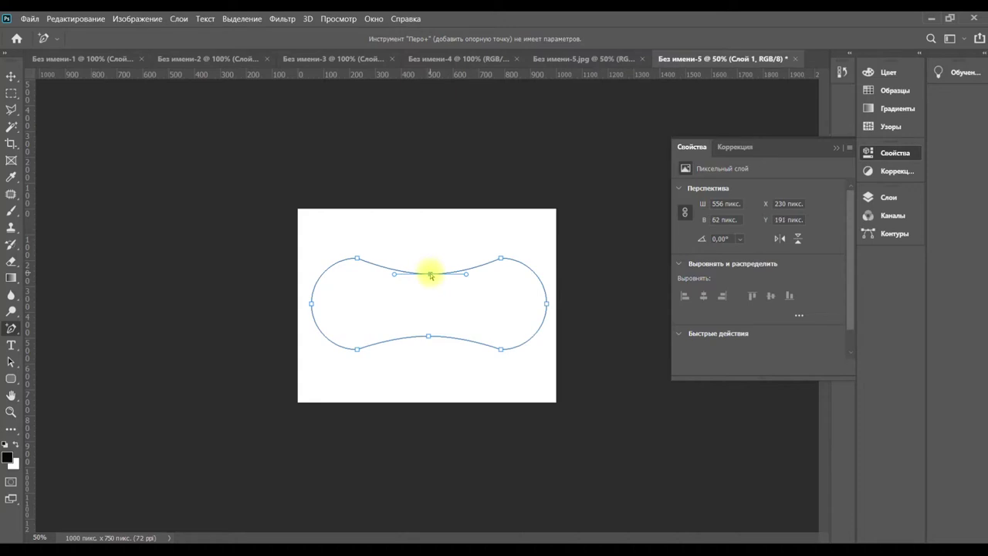
{"action": "left_click", "coordinate": [887, 199]}
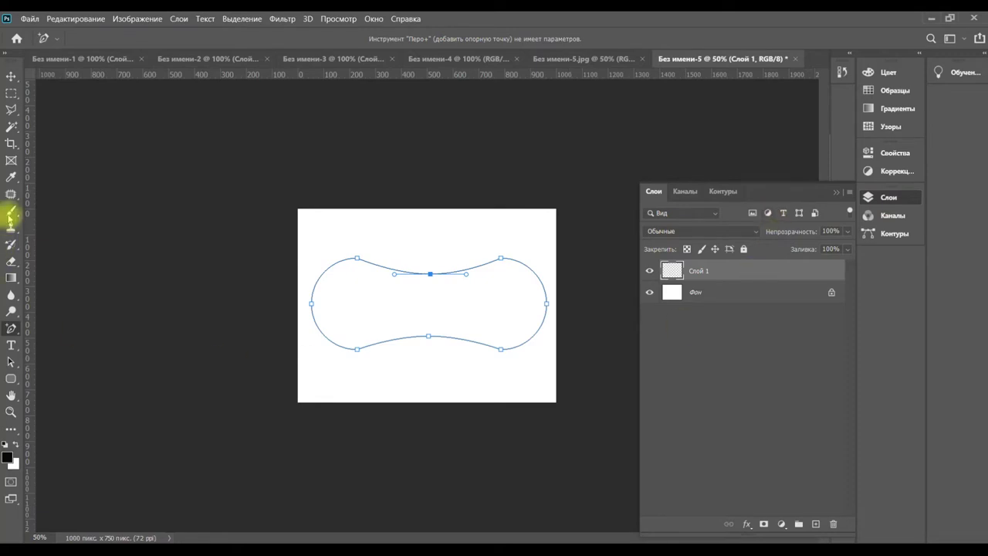
{"action": "left_click", "coordinate": [11, 212]}
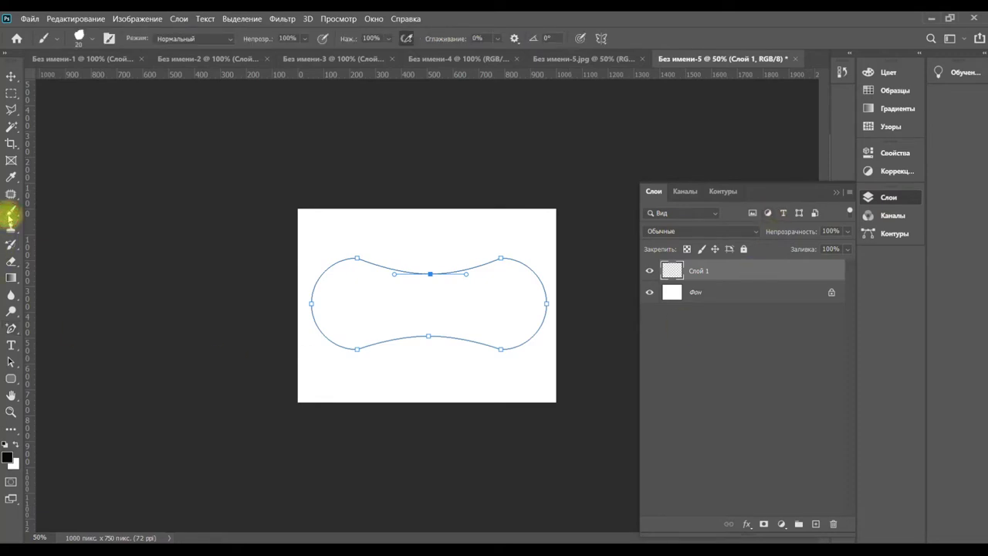
- Stroke the work path with a hard round brush, painting a thick black outline on Layer 1
{"action": "left_click", "coordinate": [80, 39]}
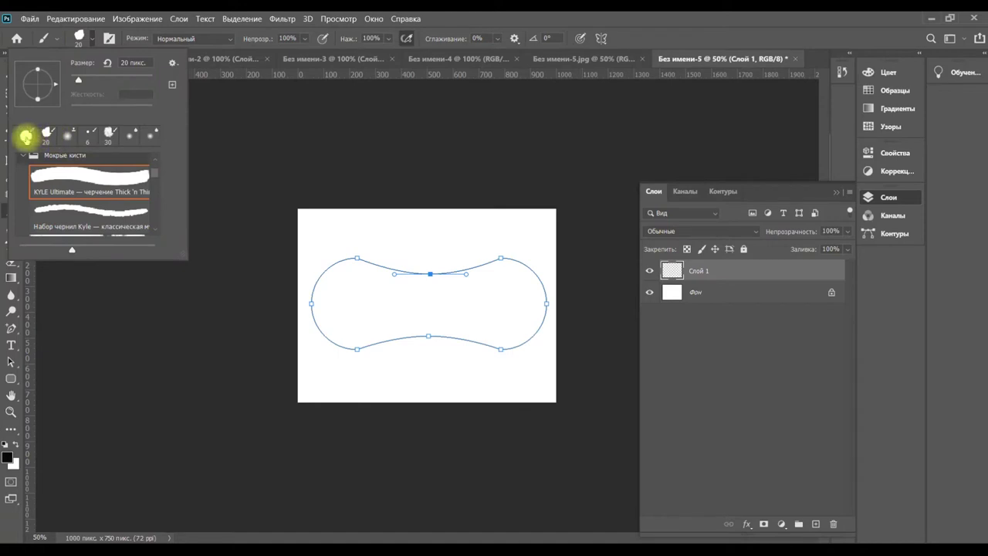
{"action": "left_click", "coordinate": [26, 137]}
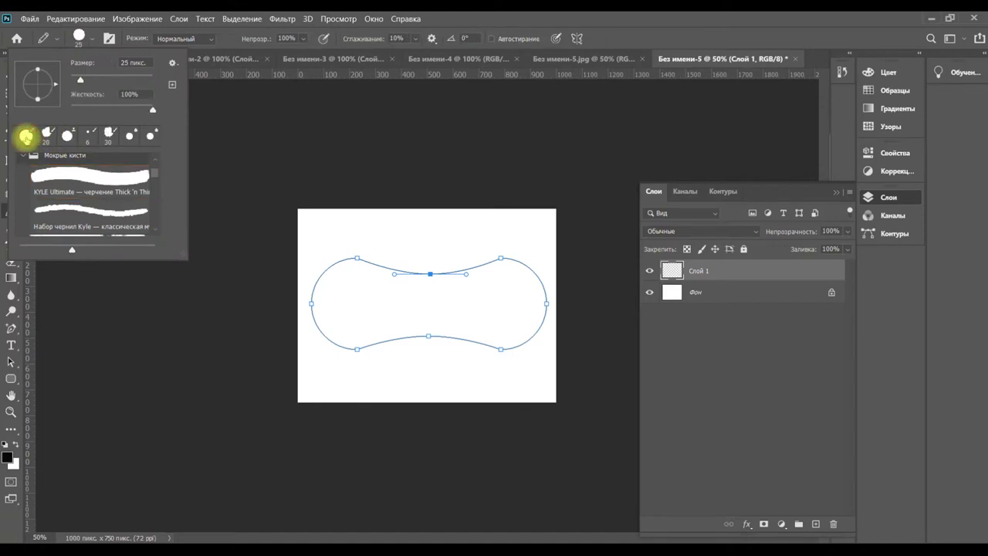
{"action": "left_click", "coordinate": [724, 193]}
{"action": "right_click", "coordinate": [704, 216]}
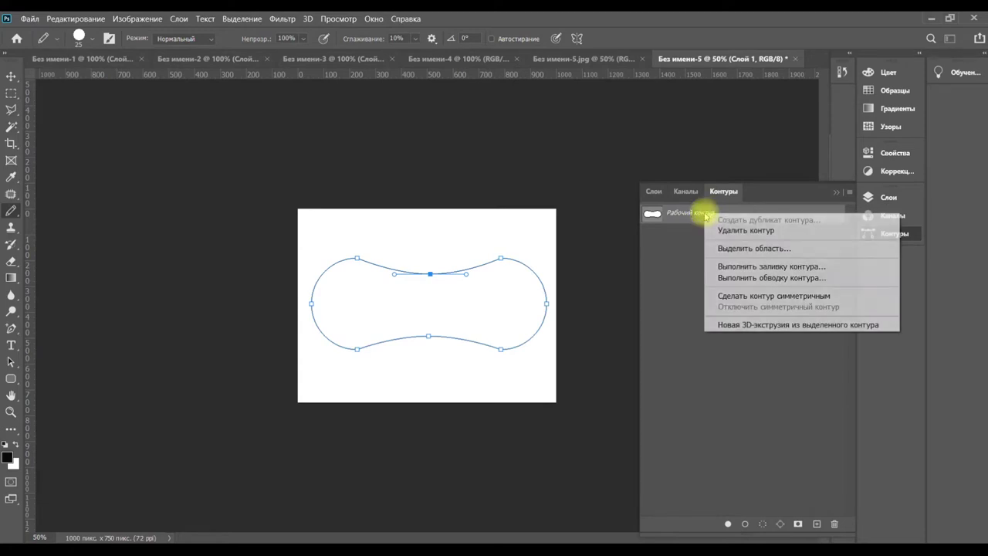
{"action": "left_click", "coordinate": [731, 278]}
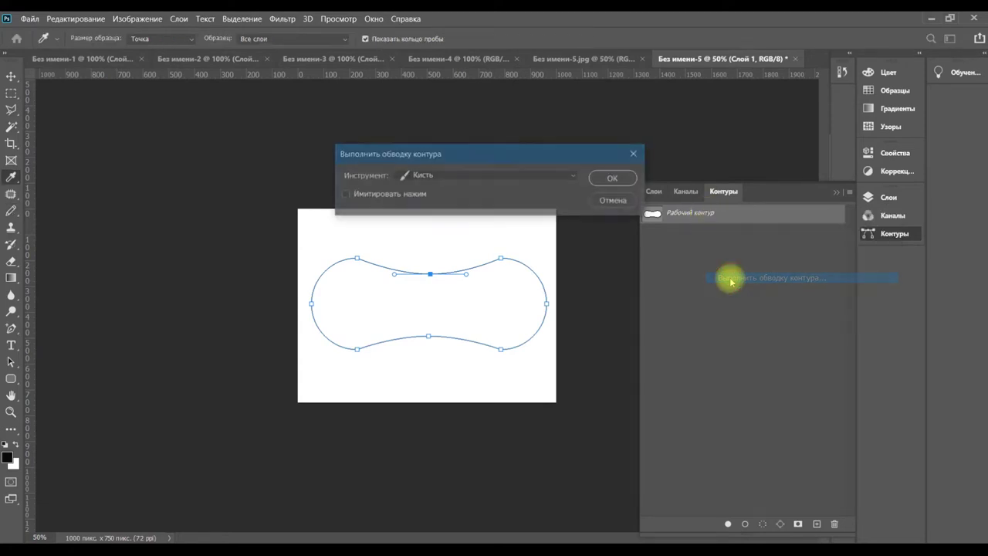
{"action": "left_click", "coordinate": [609, 179]}
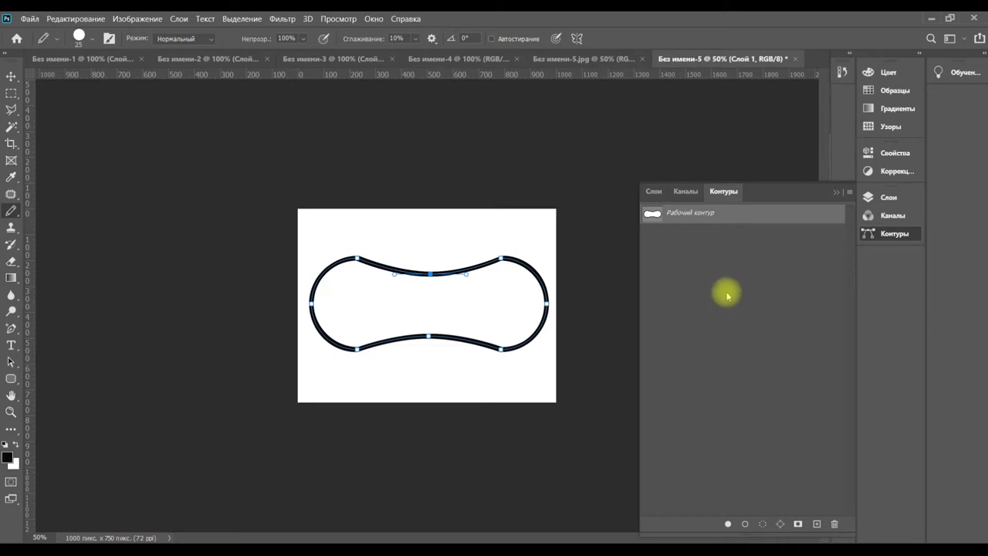
{"action": "left_click", "coordinate": [653, 192]}
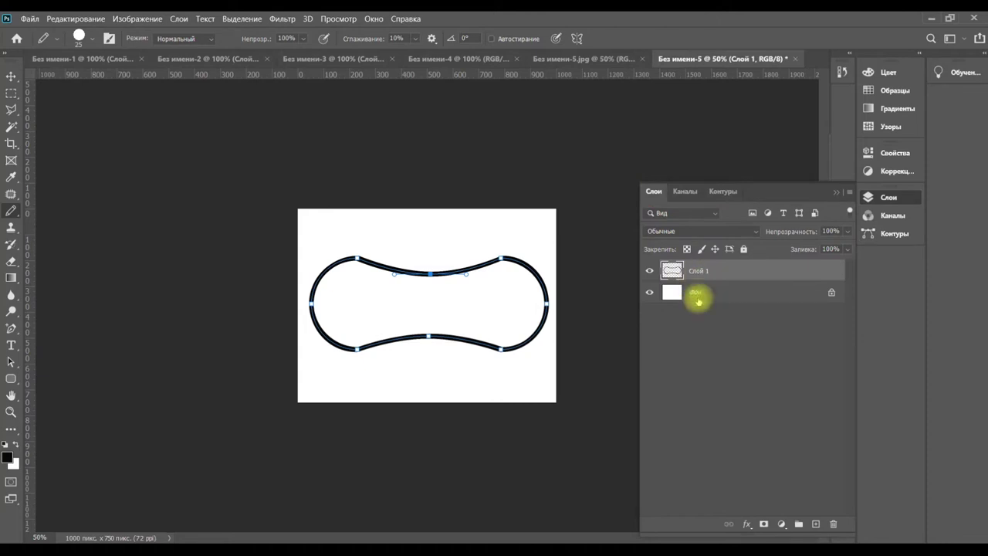
- Centre the outline horizontally on the canvas and flatten both layers into one
{"action": "left_click", "coordinate": [697, 294], "text": "shift"}
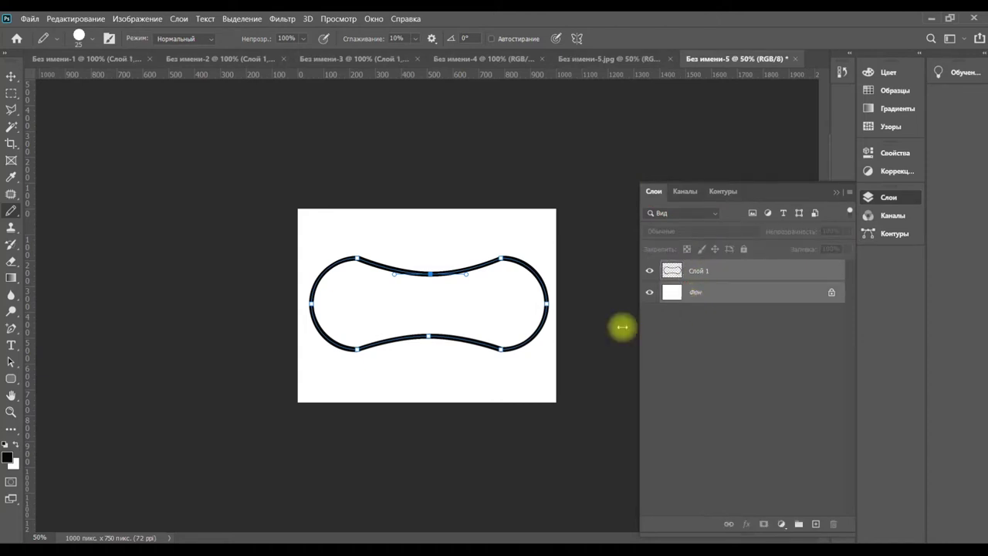
{"action": "left_click", "coordinate": [11, 75]}
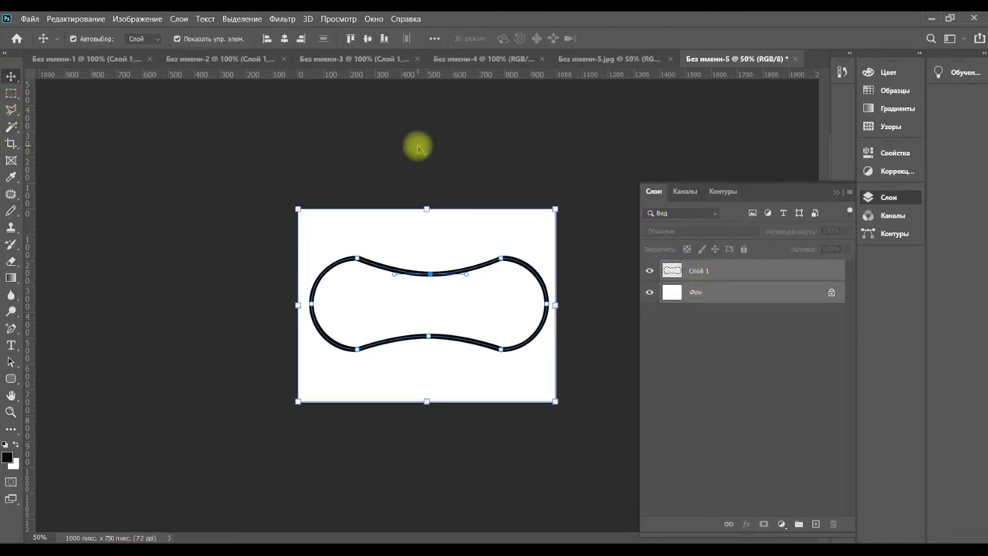
{"action": "left_click", "coordinate": [284, 39]}
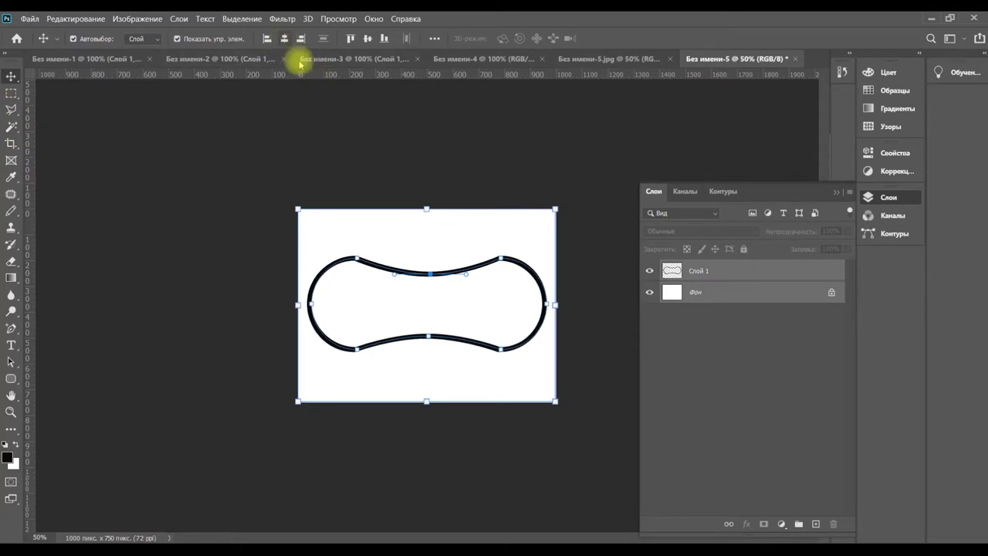
{"action": "right_click", "coordinate": [713, 294]}
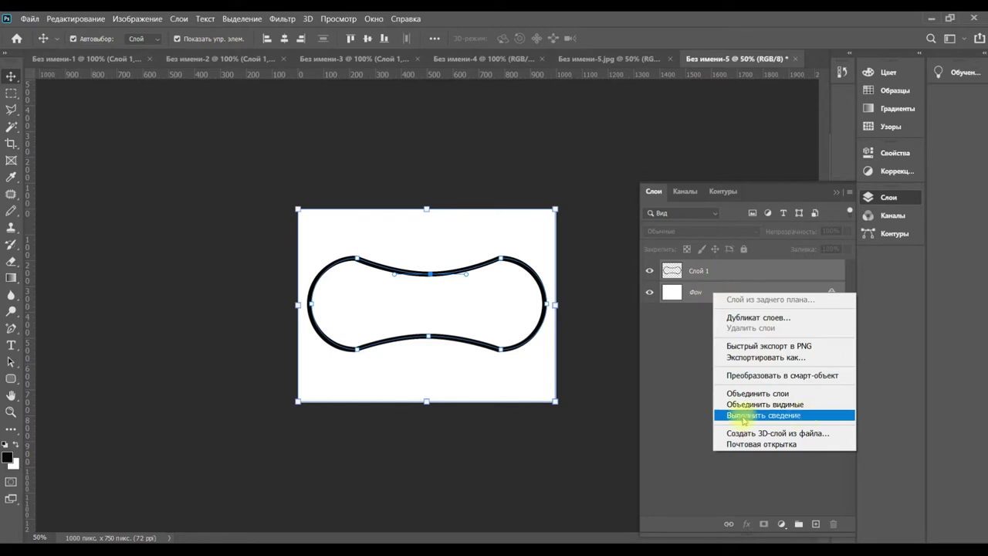
{"action": "left_click", "coordinate": [787, 417]}
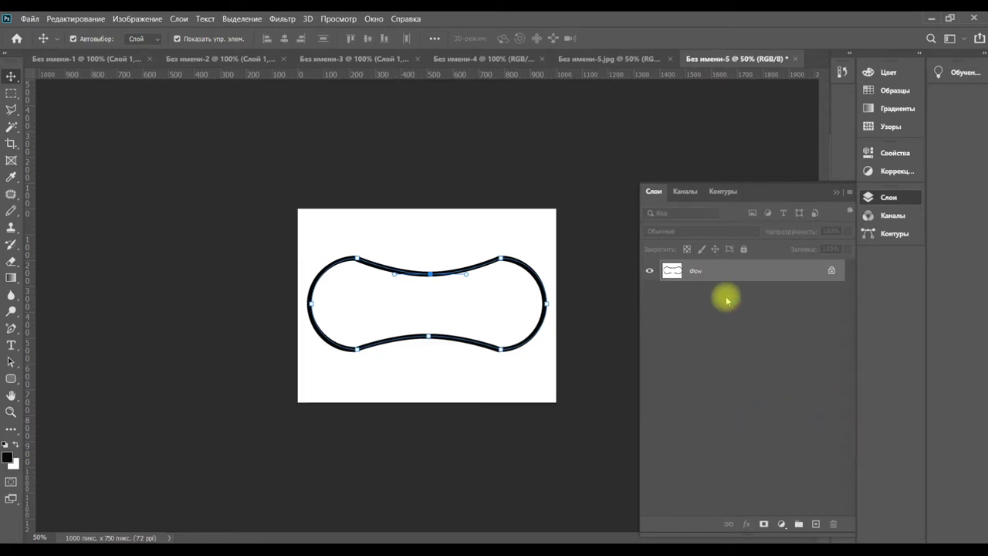
- Invert the image colours so the outline is white on black
{"action": "left_click", "coordinate": [125, 20]}
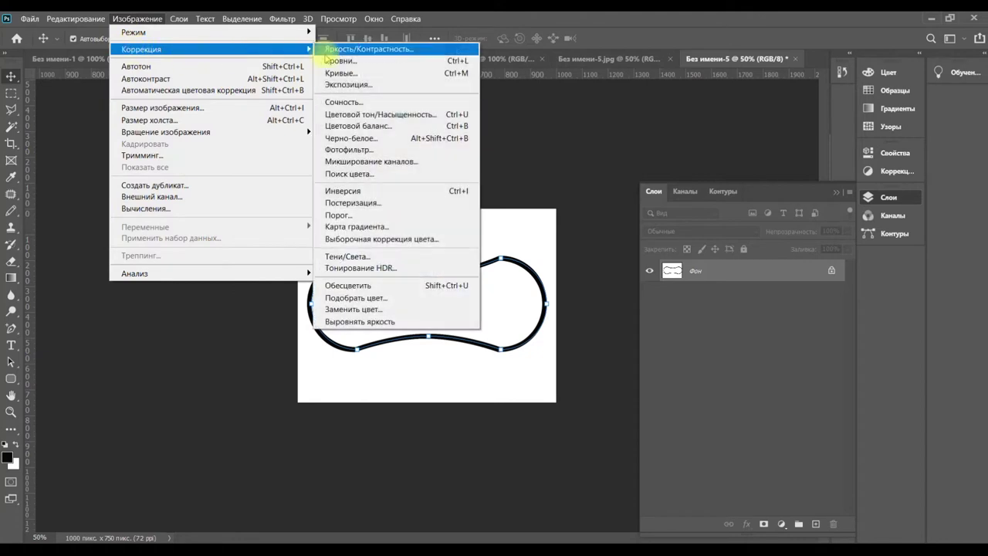
{"action": "mouse_move", "coordinate": [141, 48]}
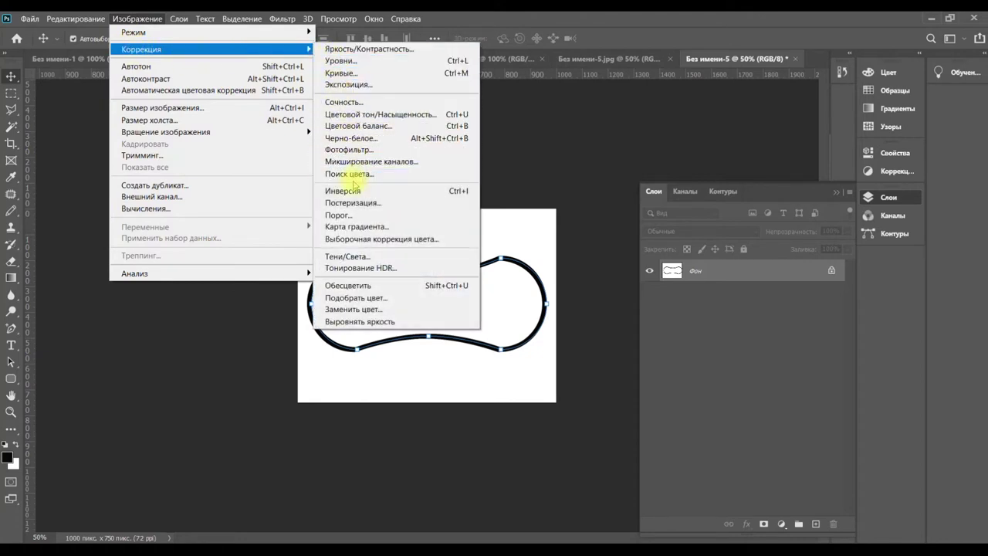
{"action": "left_click", "coordinate": [352, 190]}
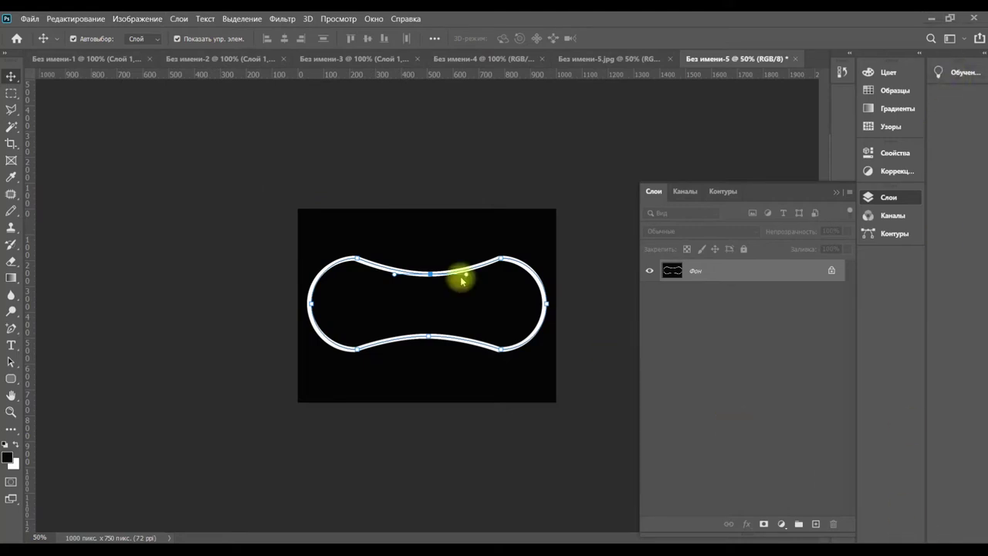
{"action": "left_click", "coordinate": [29, 19]}
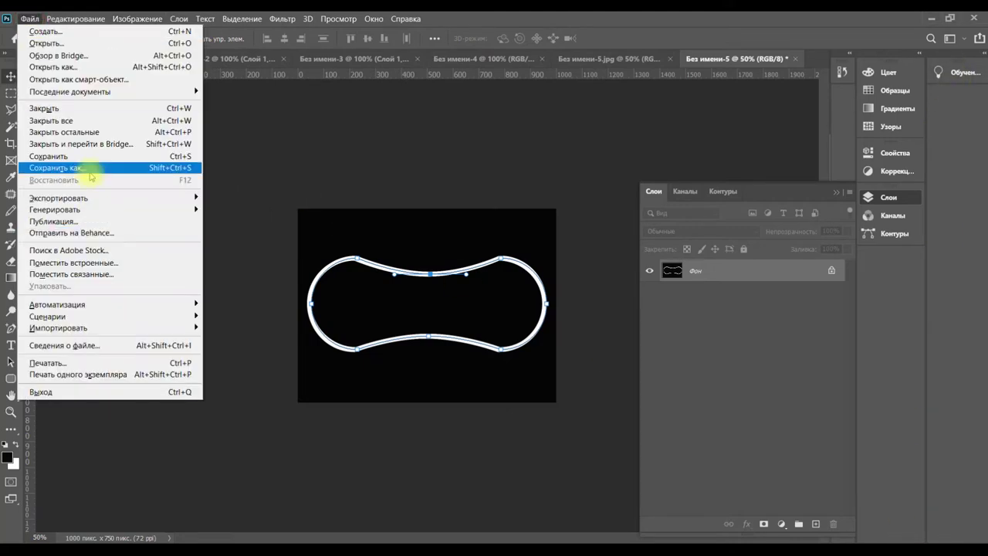
- Save the outline image as the JPEG 'material ball.jpg' at quality 12
{"action": "left_click", "coordinate": [87, 169]}
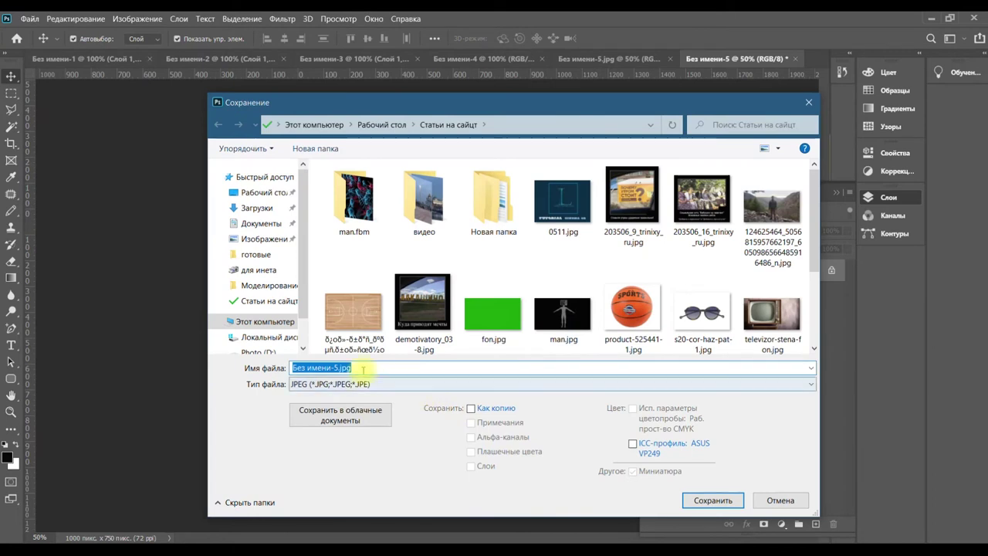
{"action": "left_click_drag", "start_coordinate": [357, 368], "coordinate": [275, 369]}
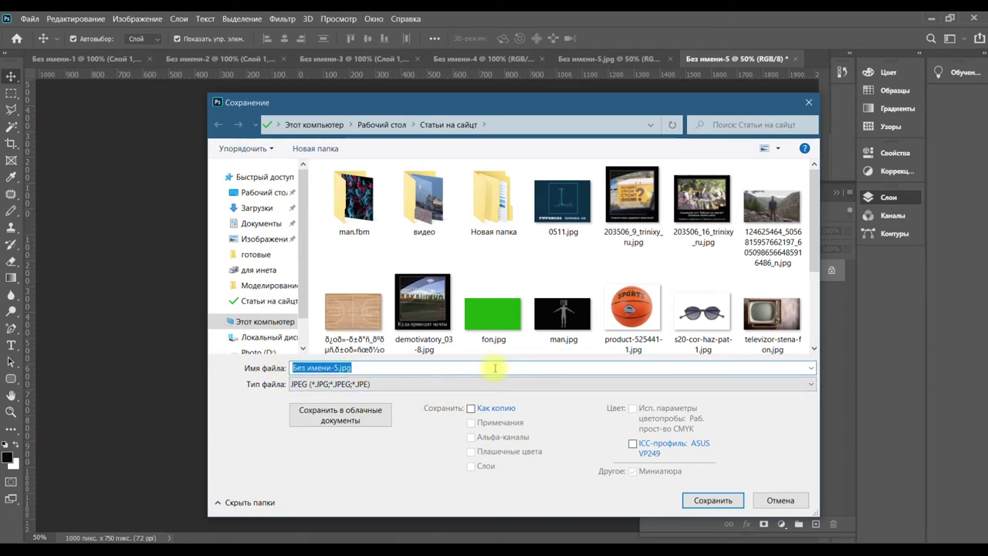
{"action": "type", "text": "material ball"}
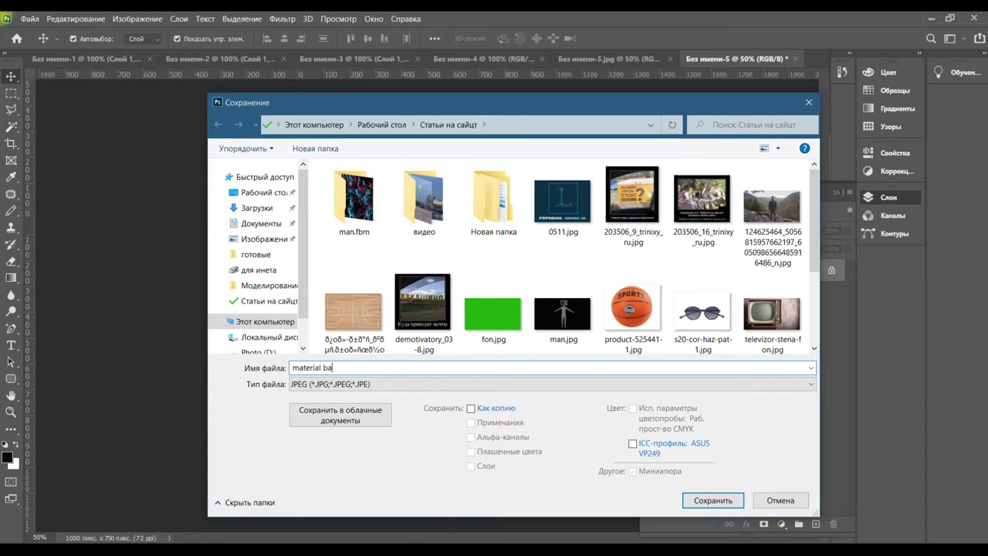
{"action": "left_click", "coordinate": [712, 500]}
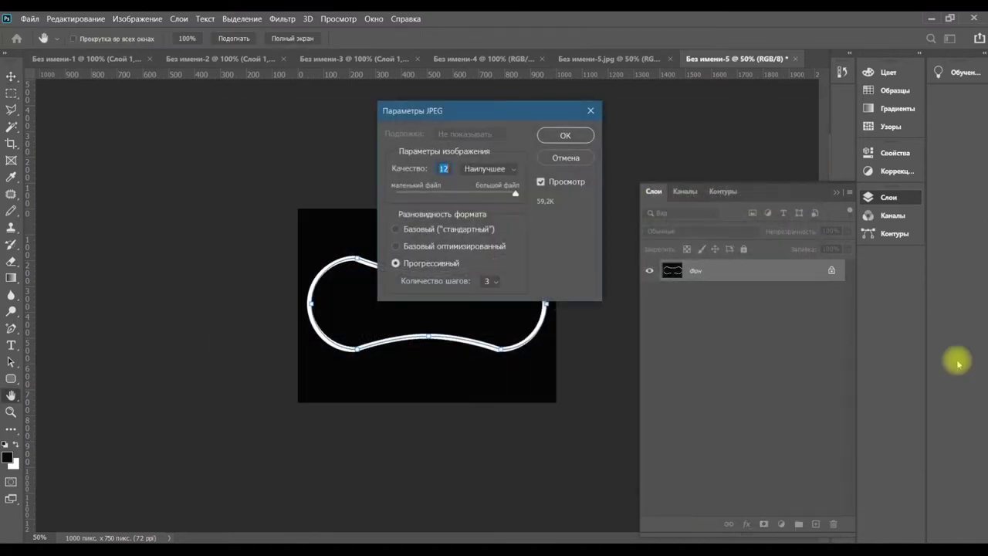
{"action": "left_click", "coordinate": [567, 136]}
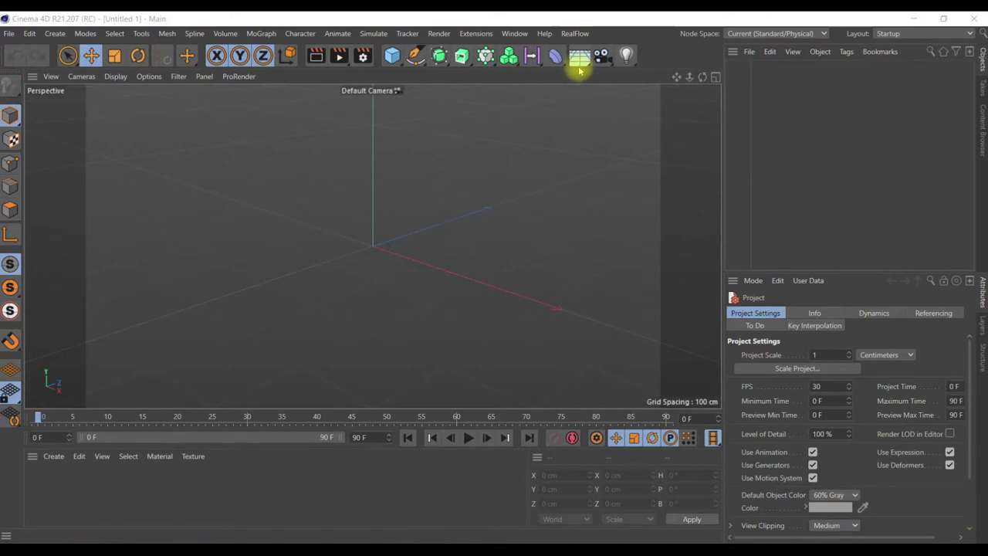
- Add a floor and a 60-segment sphere positioned at Y 100 cm
{"action": "left_click", "coordinate": [578, 60]}
{"action": "left_click_drag", "start_coordinate": [392, 56], "coordinate": [633, 95]}
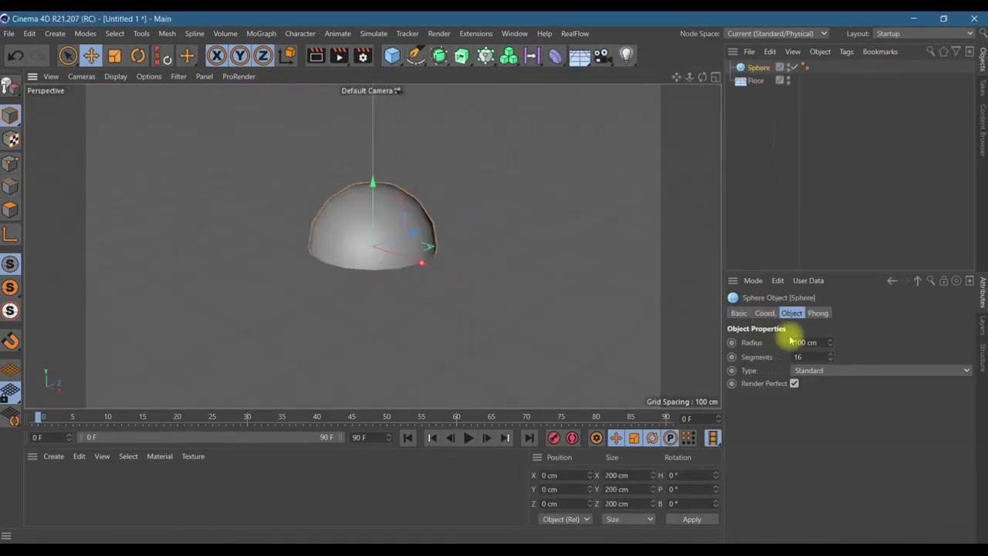
{"action": "left_click", "coordinate": [802, 356]}
{"action": "type", "text": "60"}
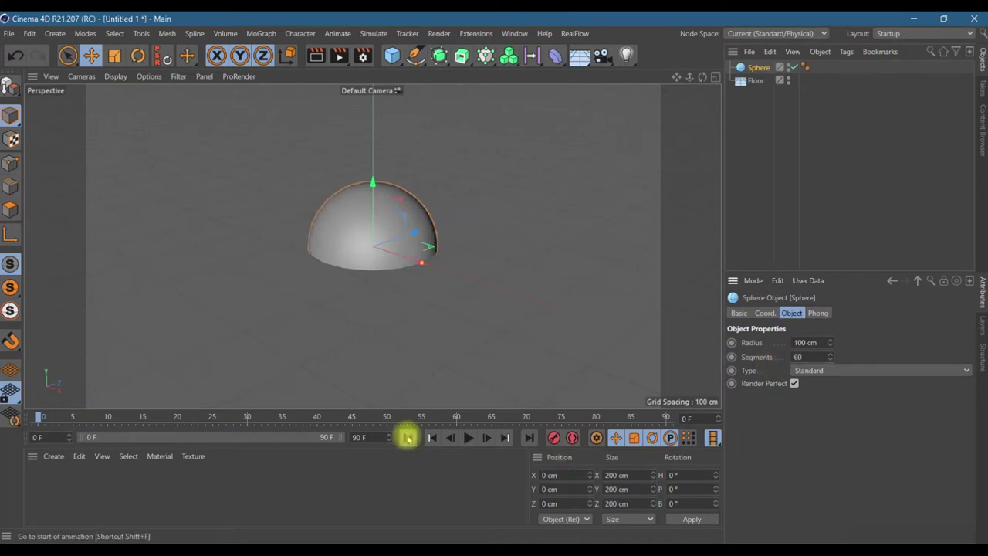
{"action": "left_click", "coordinate": [551, 491]}
{"action": "type", "text": "100"}
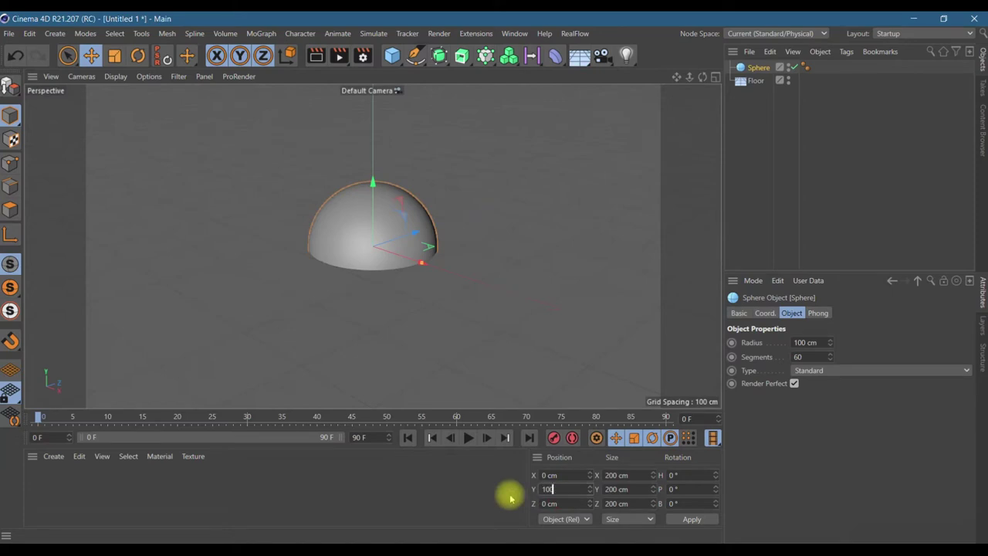
{"action": "left_click", "coordinate": [692, 521]}
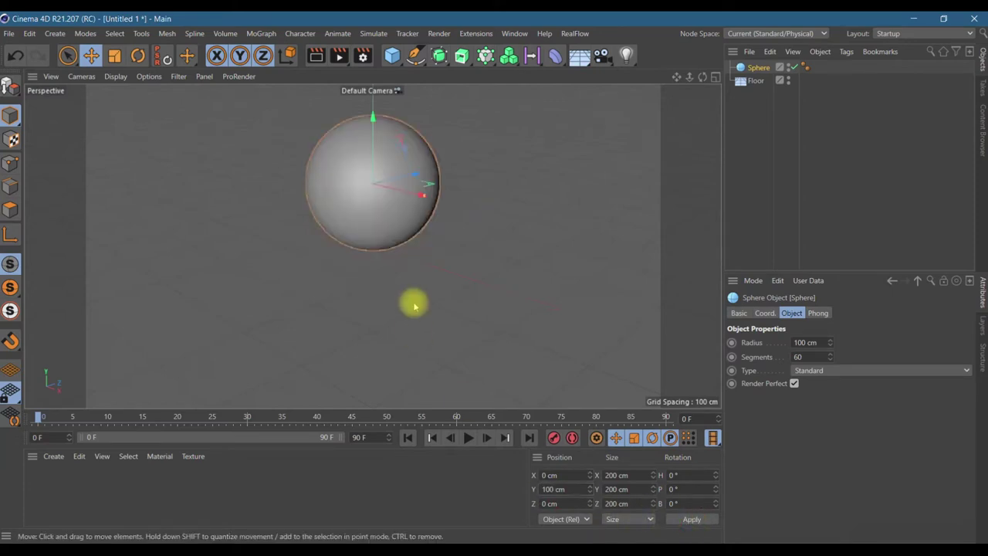
- Make the sphere editable and create a new default material
{"action": "left_click", "coordinate": [758, 67]}
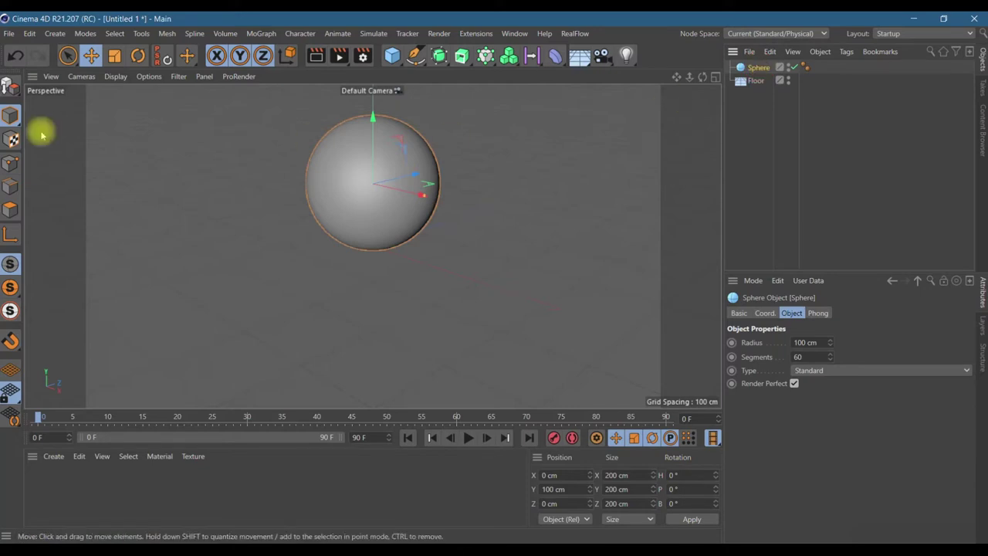
{"action": "left_click", "coordinate": [11, 85]}
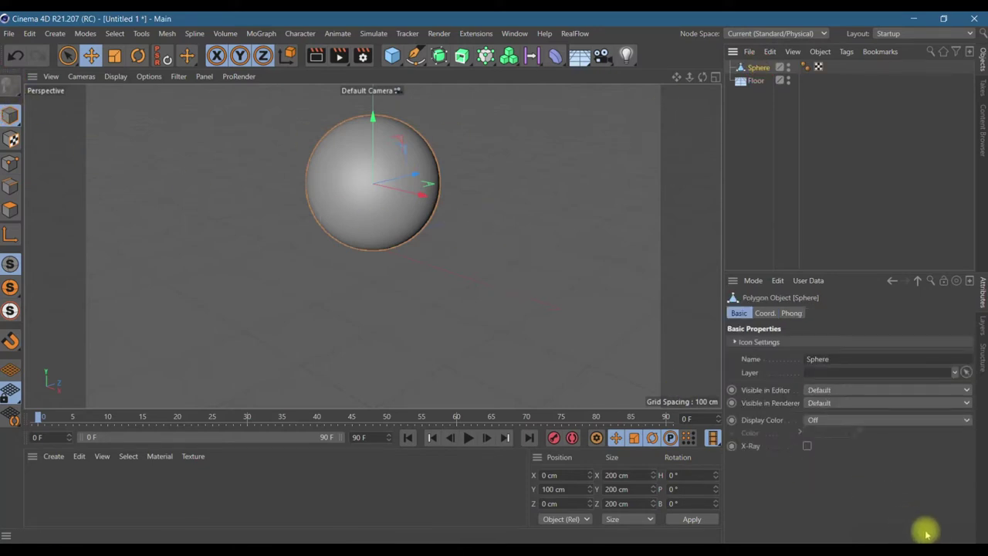
{"action": "left_click", "coordinate": [54, 456]}
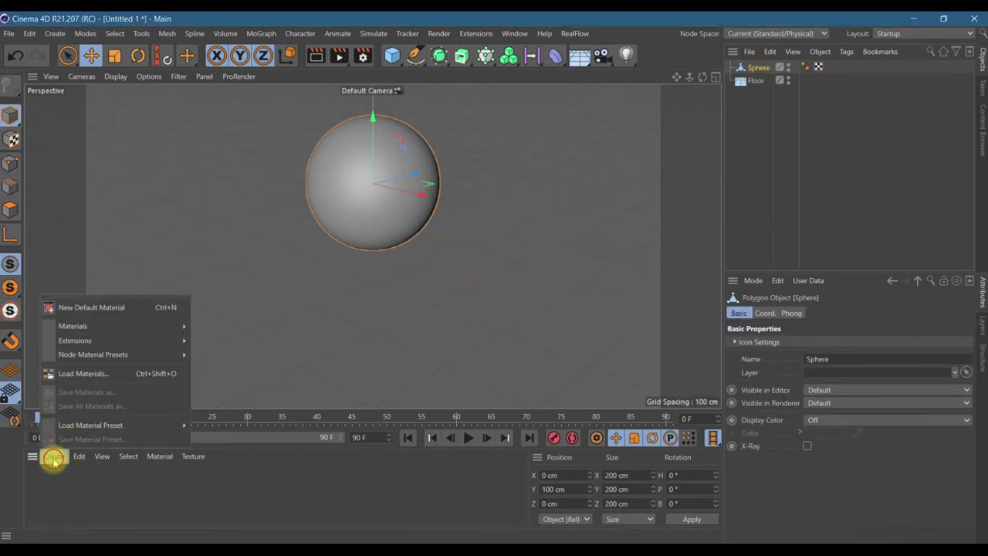
{"action": "left_click", "coordinate": [224, 341]}
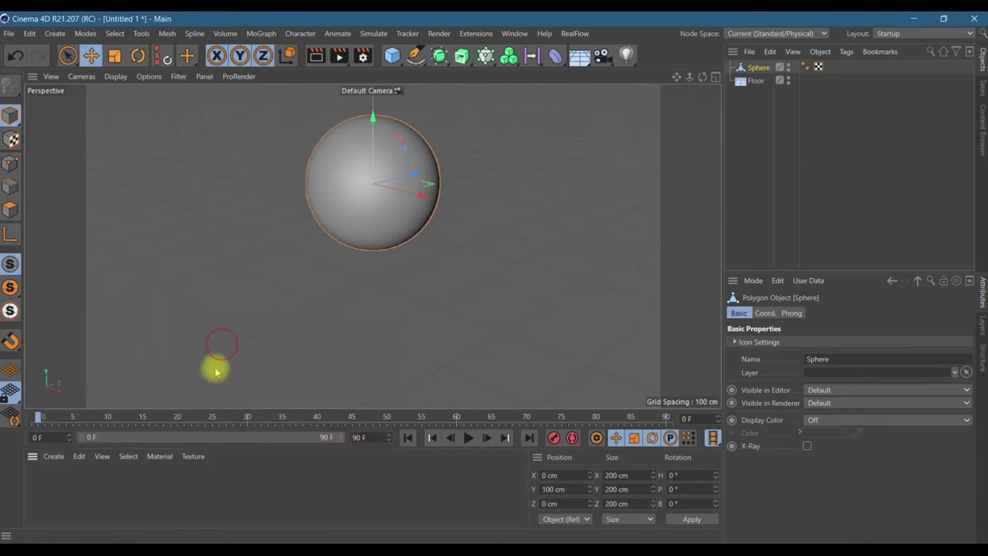
- Apply material Mat to the sphere and load a Layer shader into its Color texture
{"action": "left_click_drag", "start_coordinate": [52, 500], "coordinate": [756, 68]}
{"action": "double_click", "coordinate": [33, 487]}
{"action": "mouse_move", "coordinate": [432, 63]}
{"action": "left_mouse_down"}
{"action": "mouse_move", "coordinate": [832, 126]}
{"action": "mouse_move", "coordinate": [763, 111]}
{"action": "left_mouse_up"}
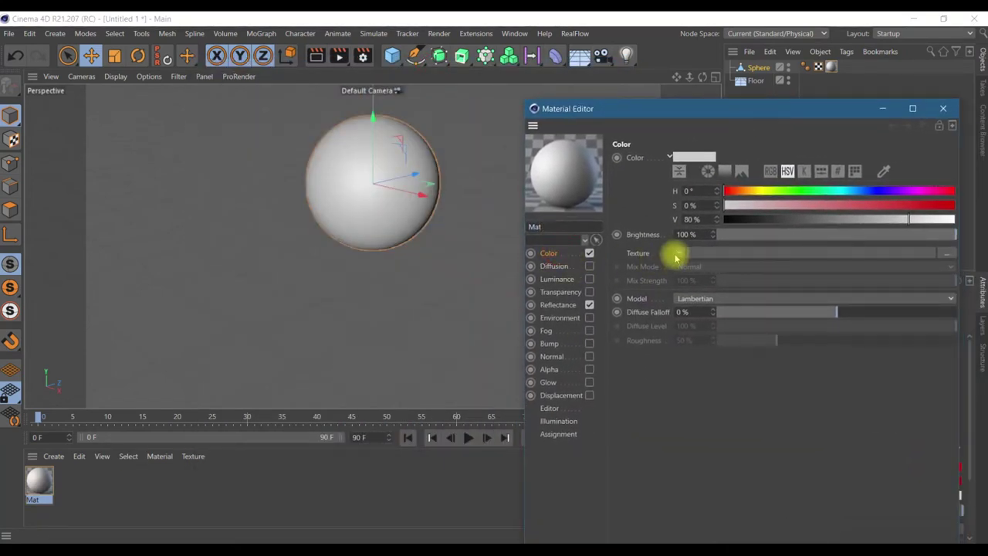
{"action": "left_click", "coordinate": [675, 256]}
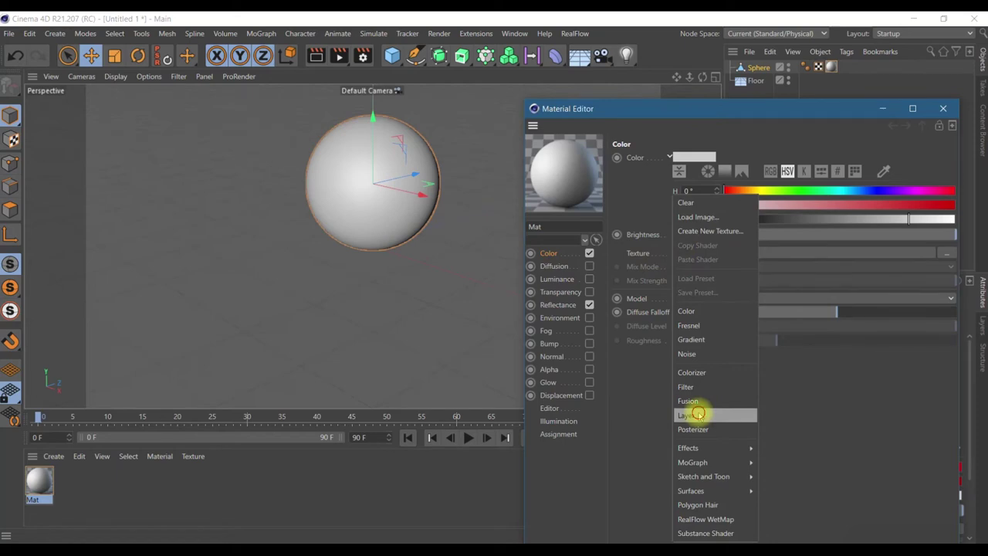
{"action": "left_click", "coordinate": [698, 415]}
{"action": "left_click", "coordinate": [687, 286]}
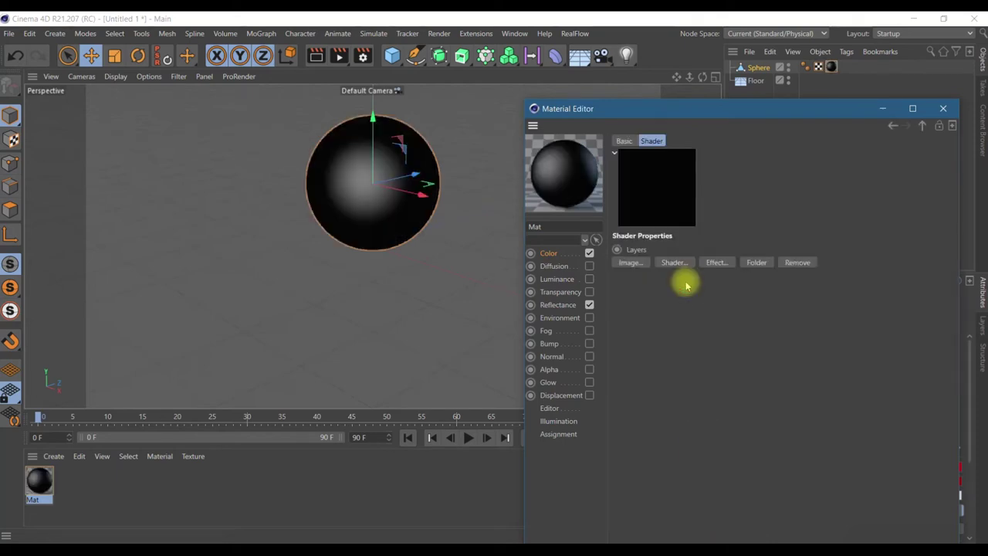
- Add material ball.jpg as an image layer in the Layer shader, without copying it to the project
{"action": "left_click", "coordinate": [629, 263]}
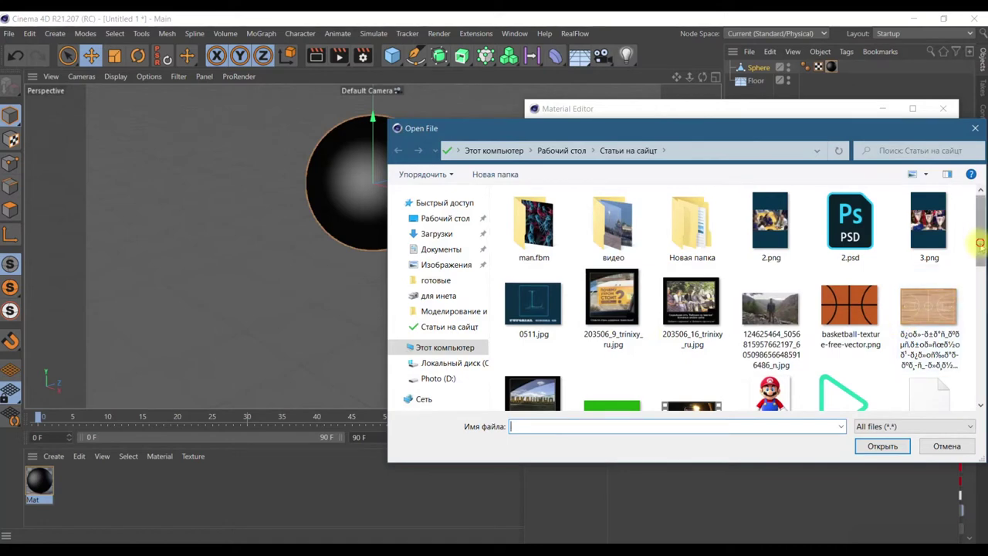
{"action": "left_click_drag", "start_coordinate": [980, 244], "coordinate": [981, 301]}
{"action": "left_click", "coordinate": [615, 326]}
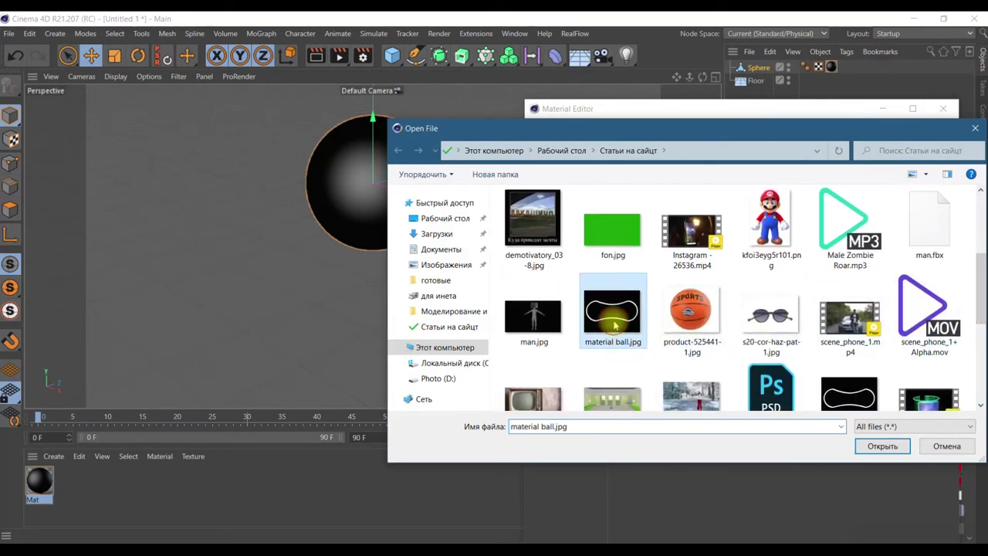
{"action": "left_click", "coordinate": [879, 447]}
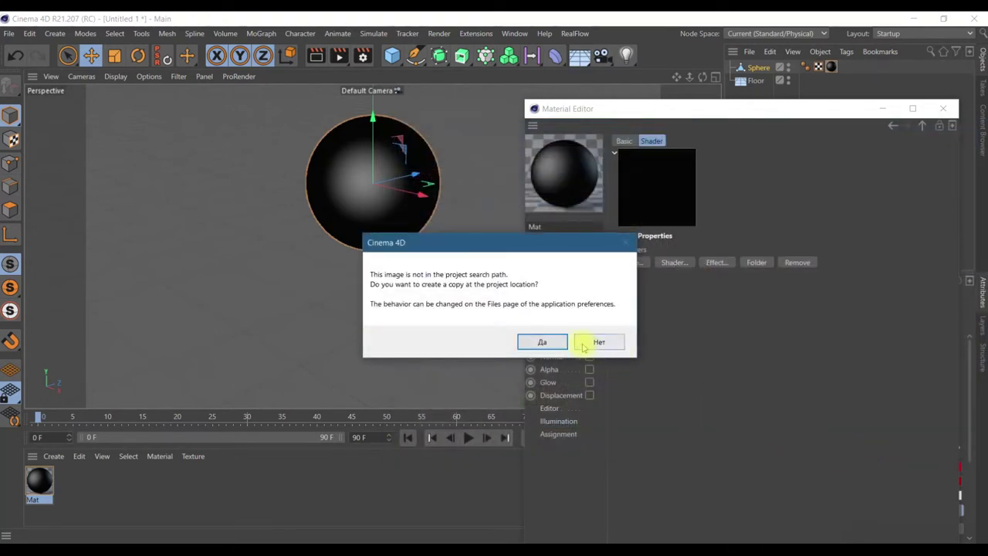
{"action": "left_click", "coordinate": [588, 345]}
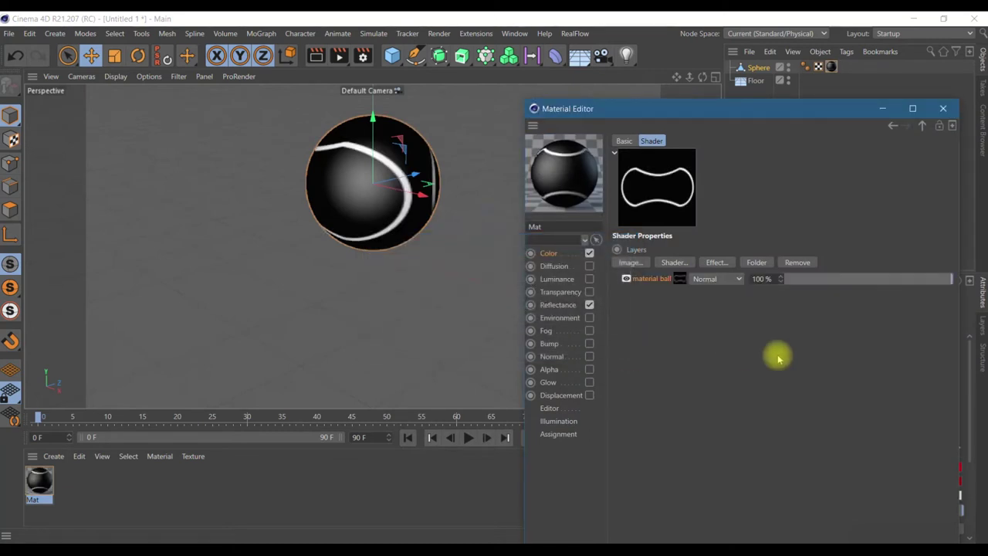
{"action": "left_click", "coordinate": [952, 531]}
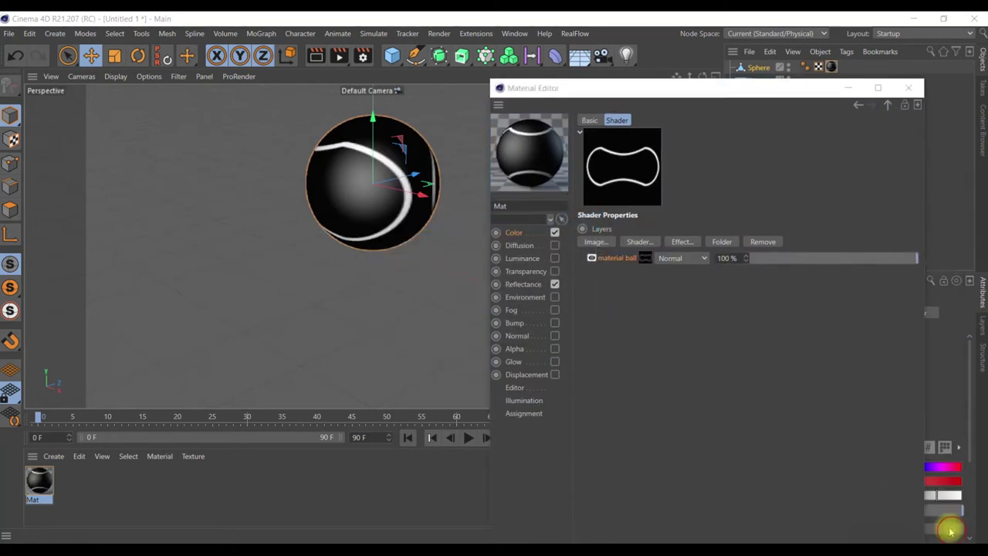
{"action": "mouse_move", "coordinate": [683, 88]}
{"action": "left_mouse_down"}
{"action": "mouse_move", "coordinate": [637, 90]}
{"action": "mouse_move", "coordinate": [651, 273]}
{"action": "mouse_move", "coordinate": [639, 319]}
{"action": "mouse_move", "coordinate": [633, 198]}
{"action": "mouse_move", "coordinate": [659, 202]}
{"action": "left_mouse_up"}
{"action": "left_click", "coordinate": [610, 352]}
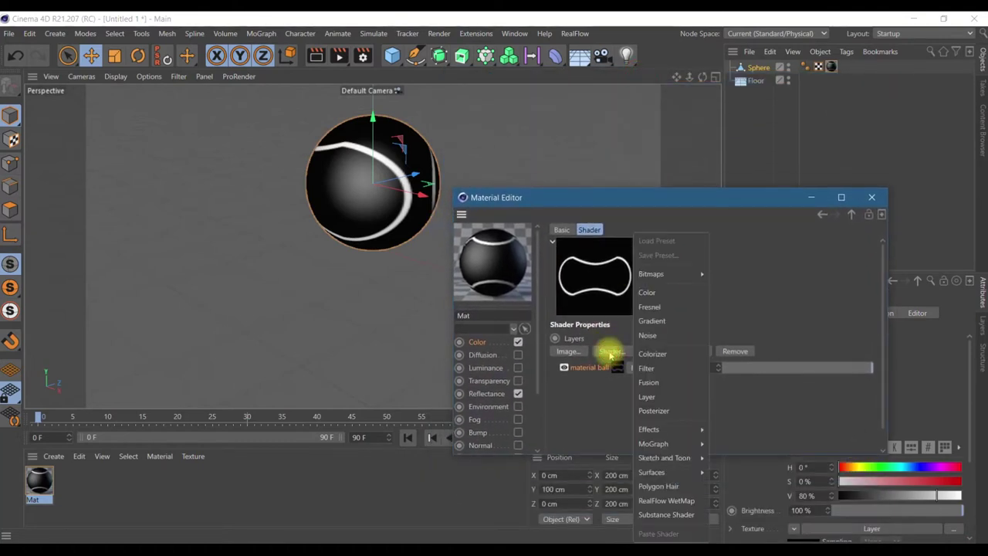
- Add a Noise shader layer with a bright yellow Color 1
{"action": "left_click", "coordinate": [652, 335]}
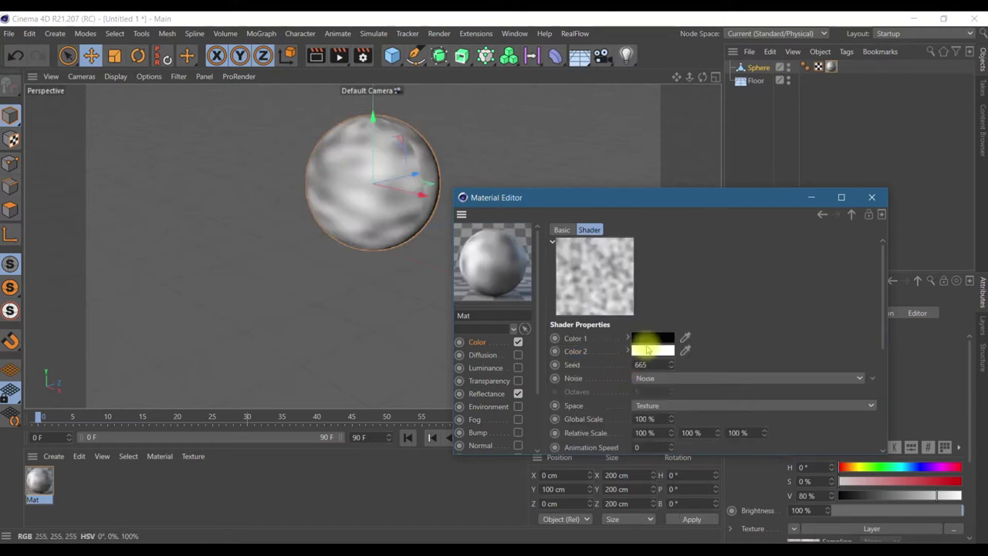
{"action": "left_click", "coordinate": [649, 341]}
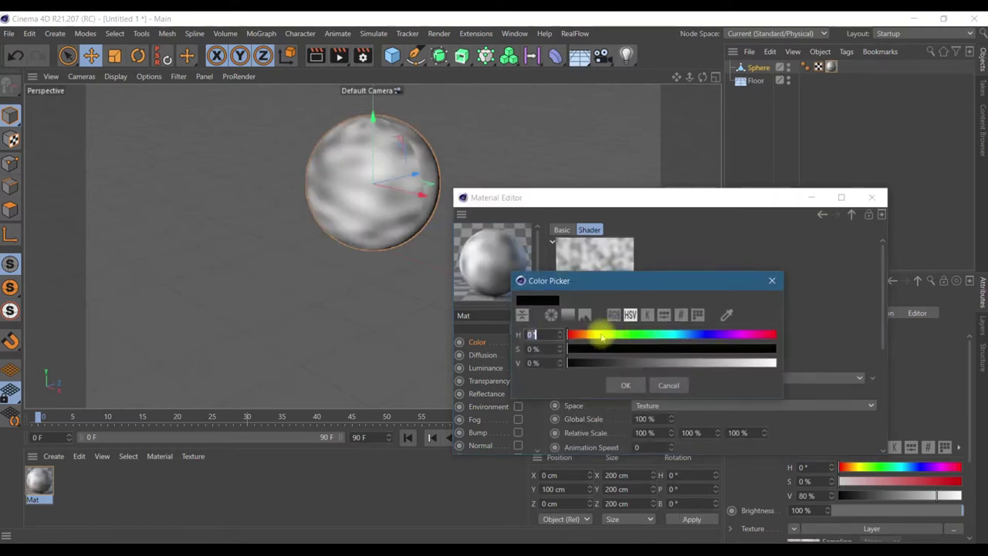
{"action": "left_click", "coordinate": [734, 348]}
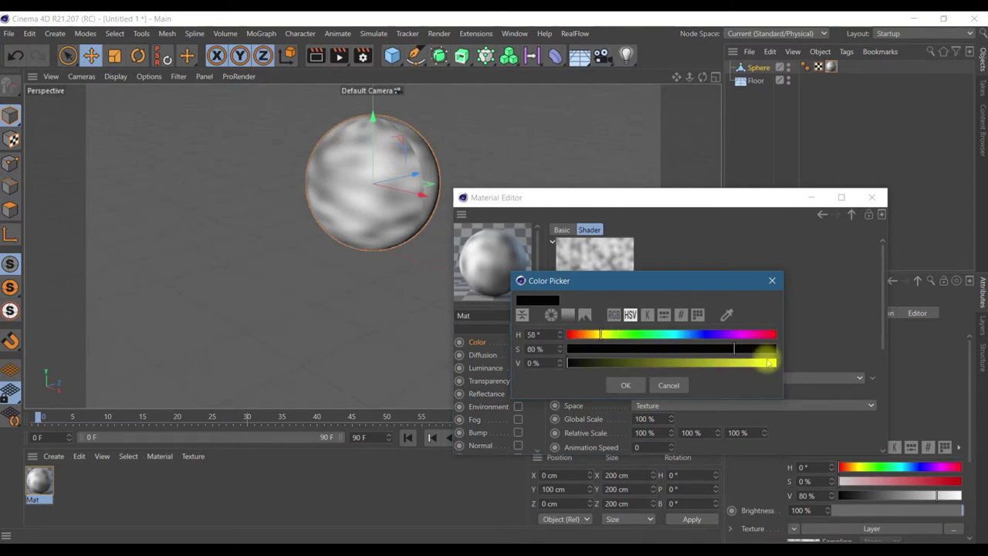
{"action": "left_click", "coordinate": [767, 362]}
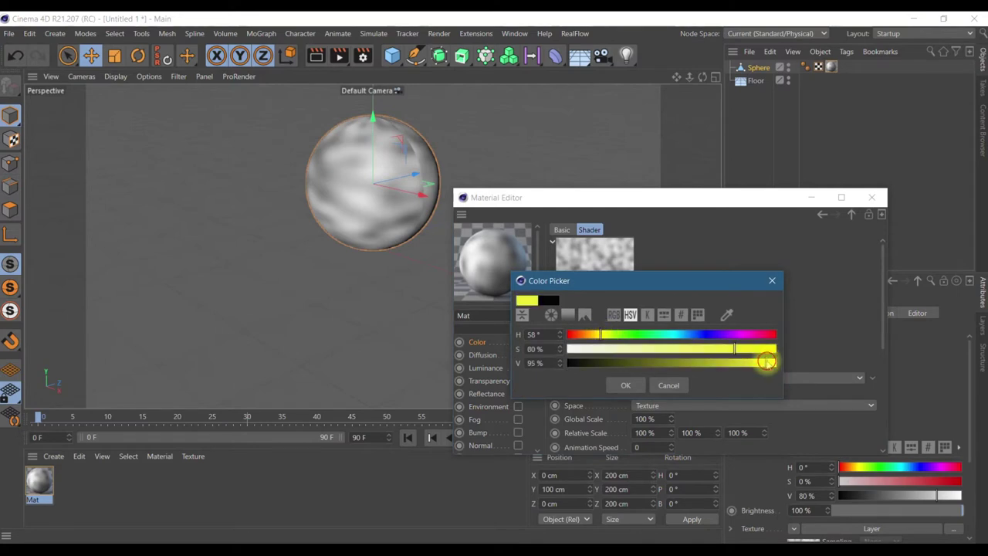
{"action": "left_click", "coordinate": [630, 385]}
- Set the noise Color 2 to green and reduce its Global Scale to 10%
{"action": "left_click", "coordinate": [652, 351]}
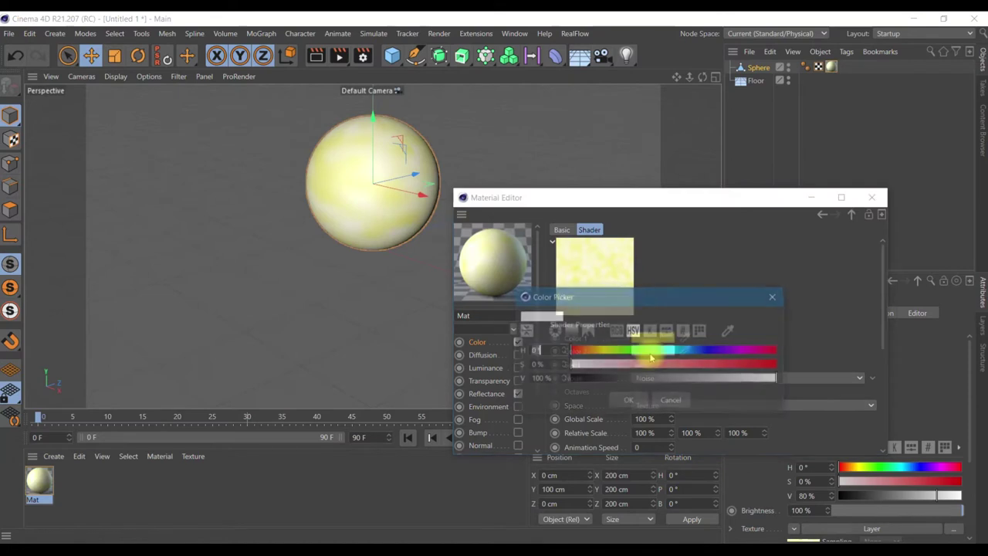
{"action": "left_click", "coordinate": [631, 352]}
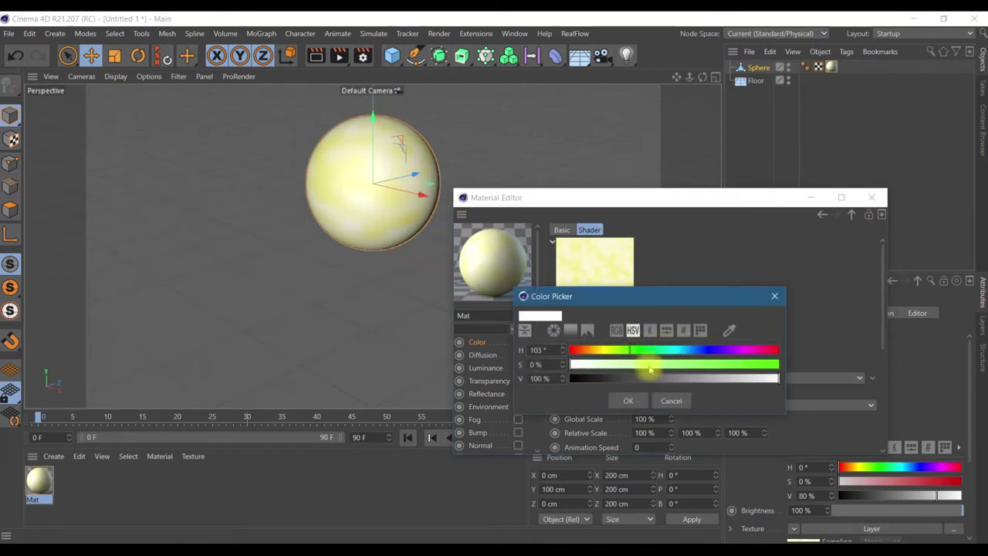
{"action": "left_click", "coordinate": [672, 365]}
{"action": "left_click", "coordinate": [629, 400]}
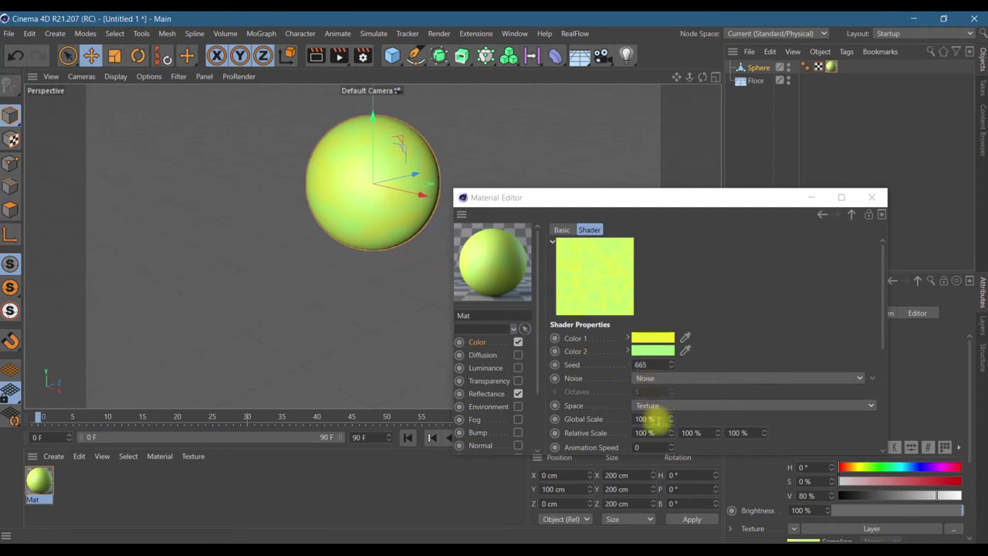
{"action": "left_click_drag", "start_coordinate": [654, 420], "coordinate": [623, 421]}
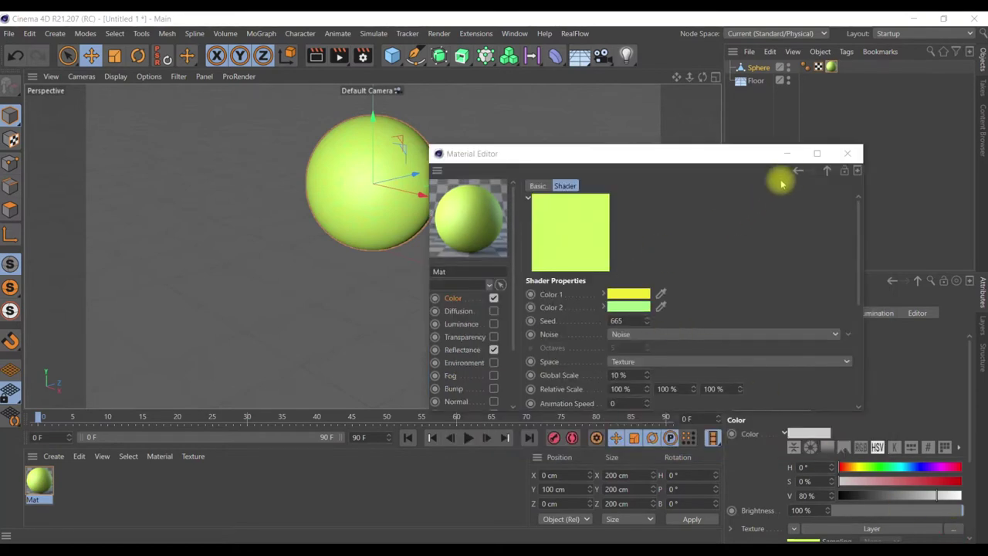
- Set the material ball image layer's blend mode to Layer Mask
{"action": "left_click", "coordinate": [798, 170]}
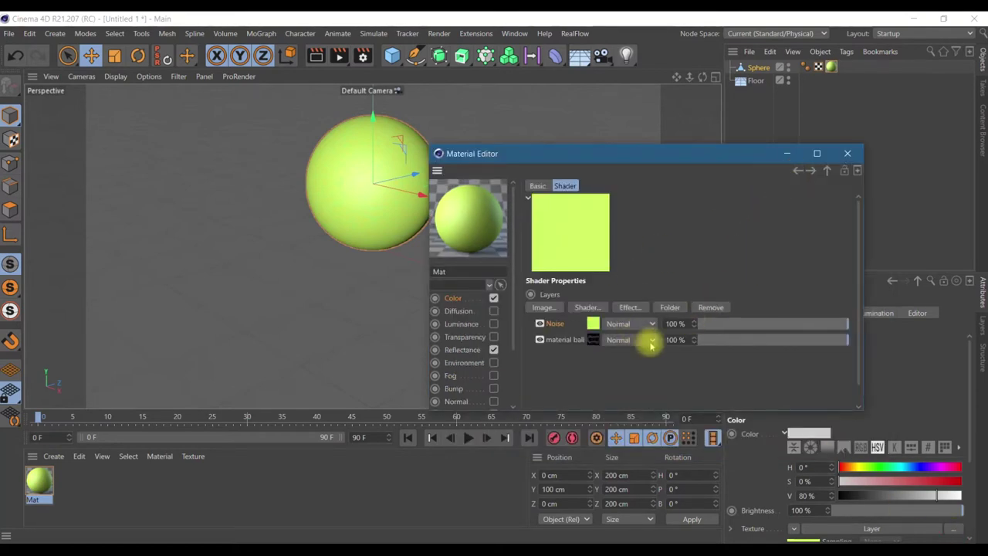
{"action": "left_click", "coordinate": [650, 345]}
{"action": "left_click", "coordinate": [636, 324]}
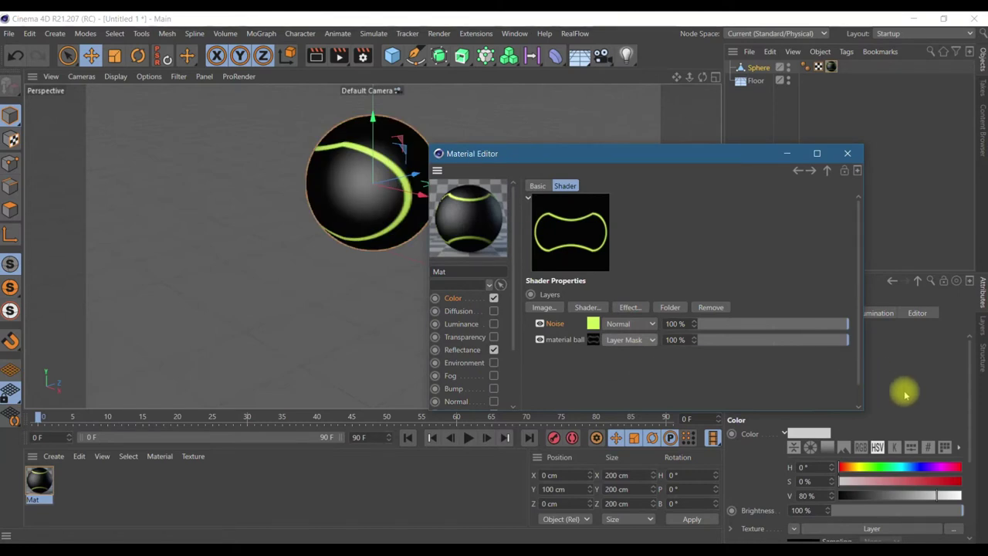
{"action": "left_click", "coordinate": [950, 531]}
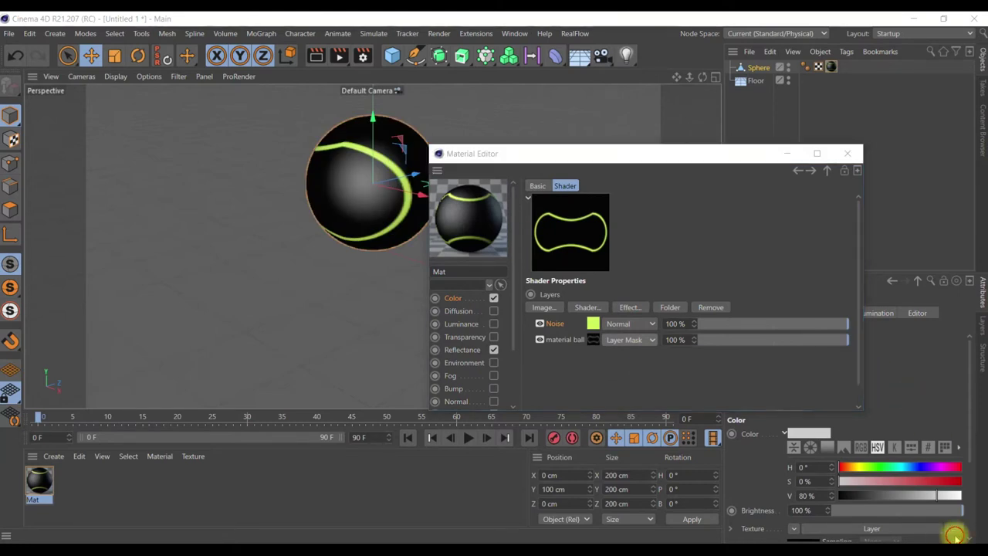
{"action": "left_click", "coordinate": [592, 345]}
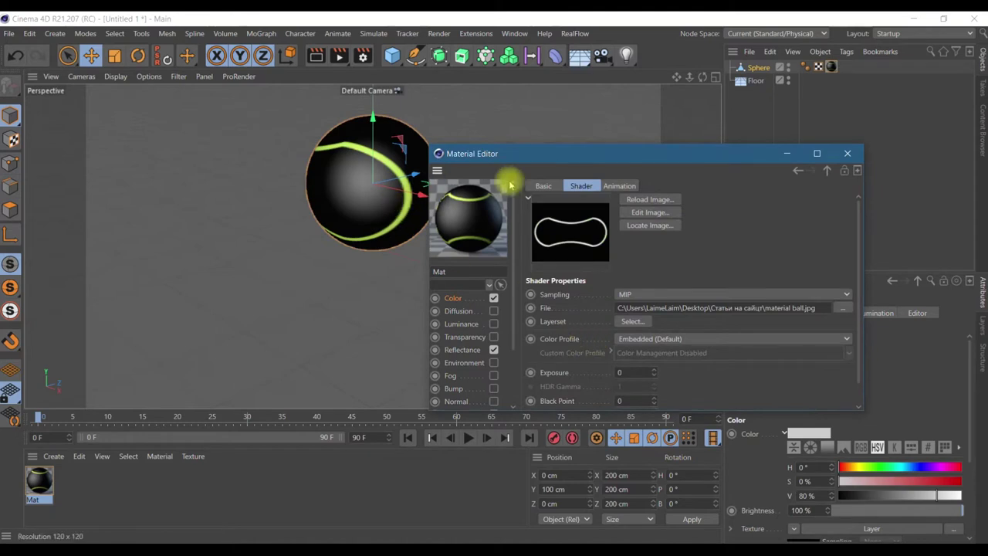
- Invert the material ball seam mask image so the seams turn dark
{"action": "left_click", "coordinate": [798, 173]}
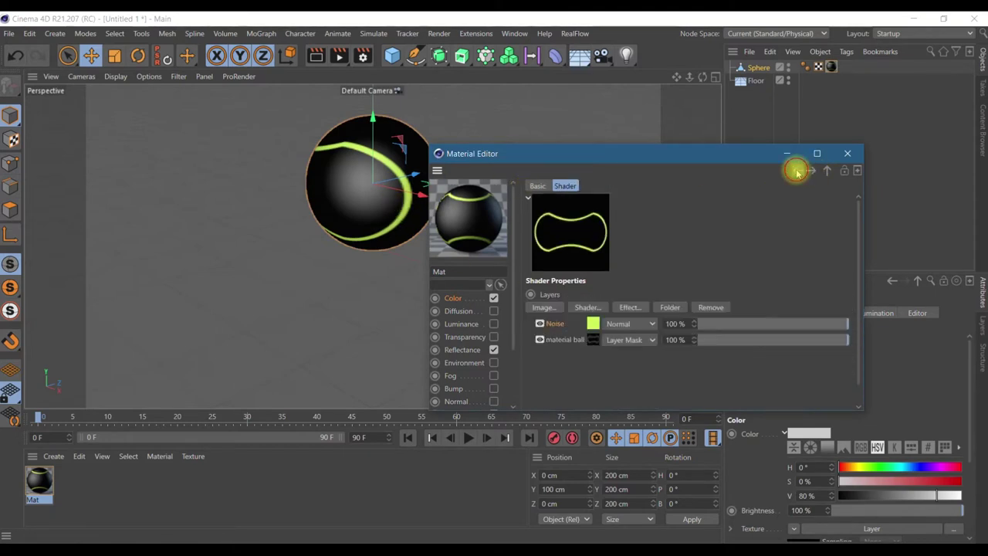
{"action": "right_click", "coordinate": [592, 339]}
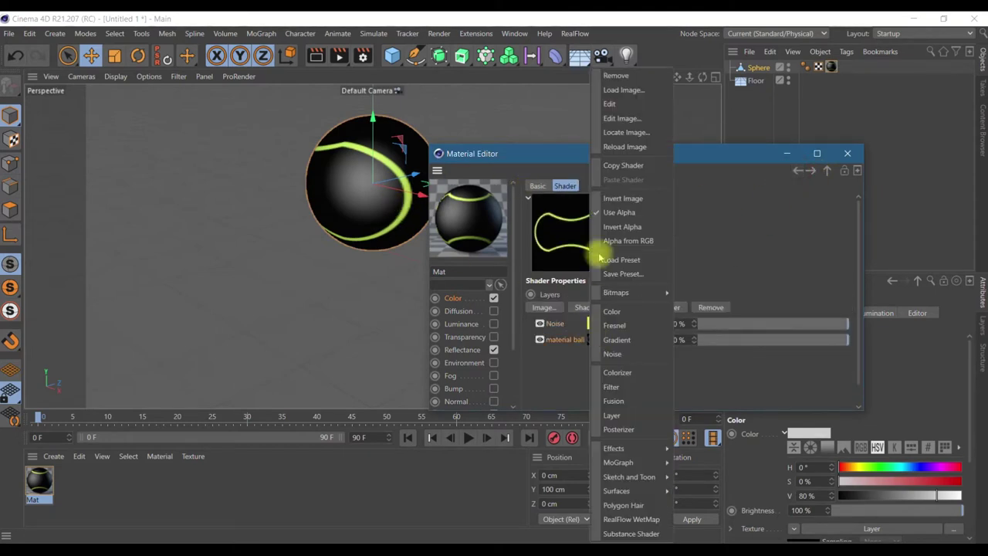
{"action": "left_click", "coordinate": [622, 199]}
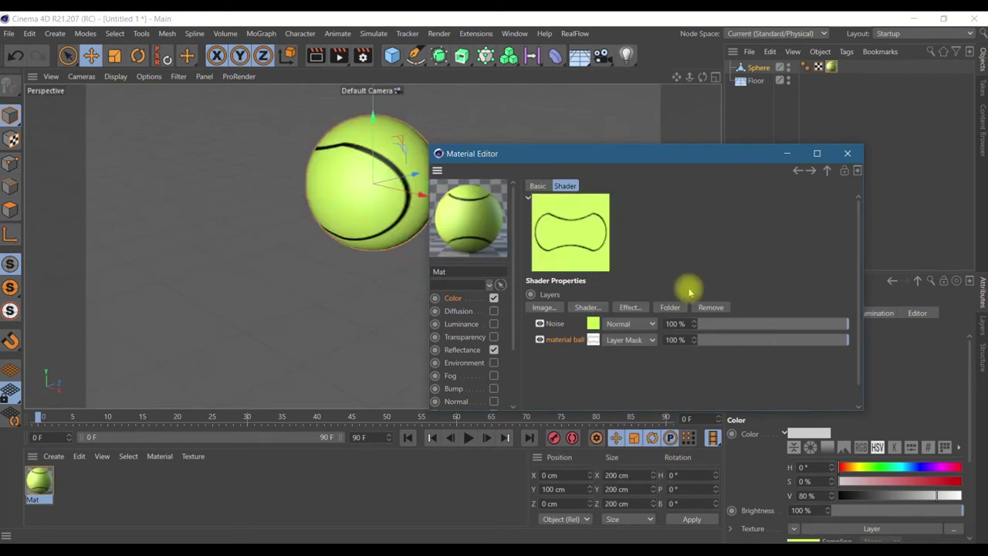
{"action": "left_click", "coordinate": [588, 308]}
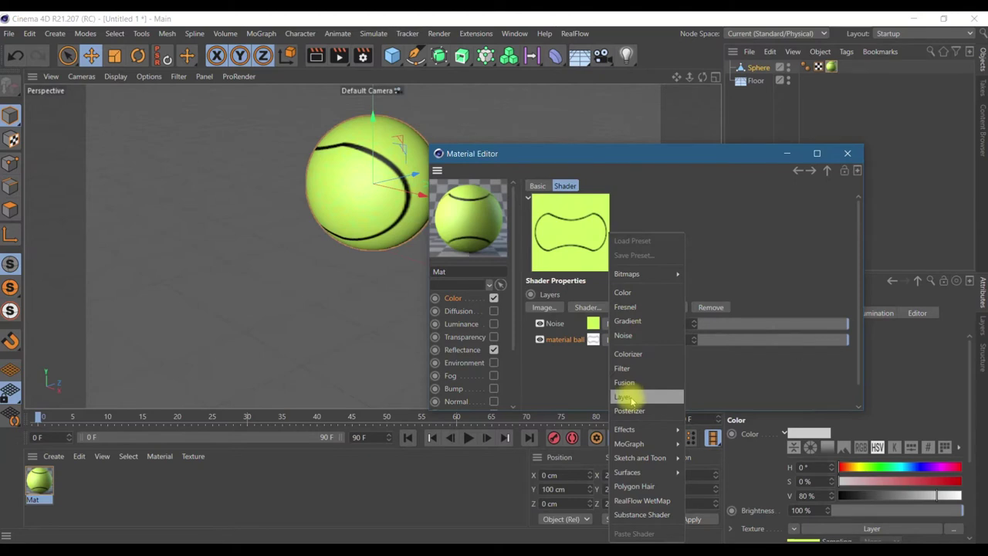
- Add a new Noise layer on top with a light beige first colour
{"action": "left_click", "coordinate": [624, 335]}
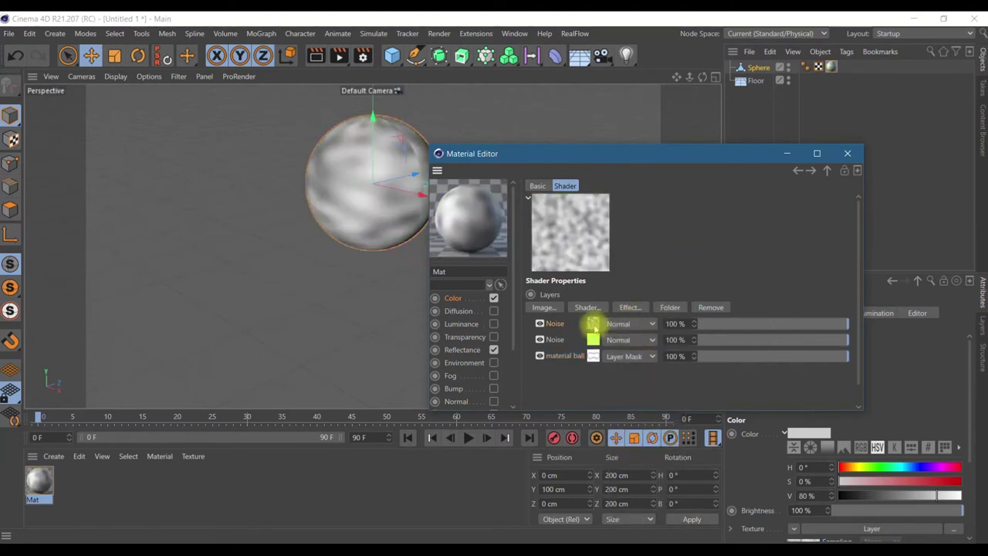
{"action": "left_click", "coordinate": [593, 323]}
{"action": "left_click", "coordinate": [617, 294]}
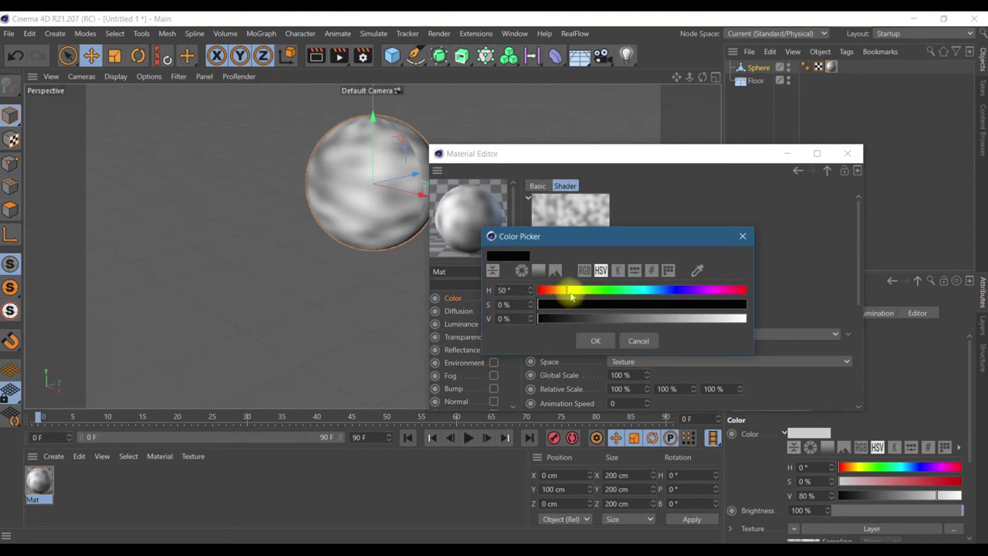
{"action": "left_click", "coordinate": [661, 304]}
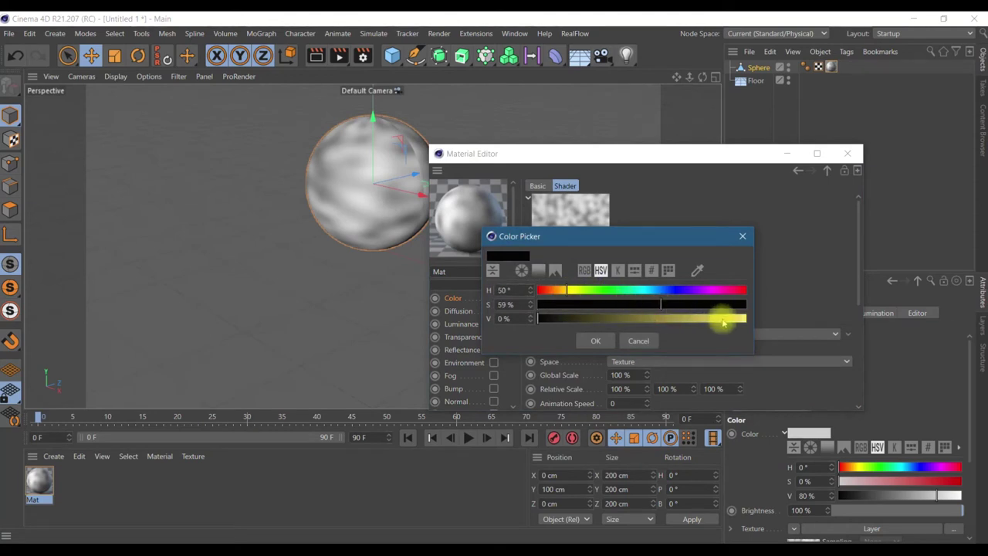
{"action": "left_click", "coordinate": [578, 304]}
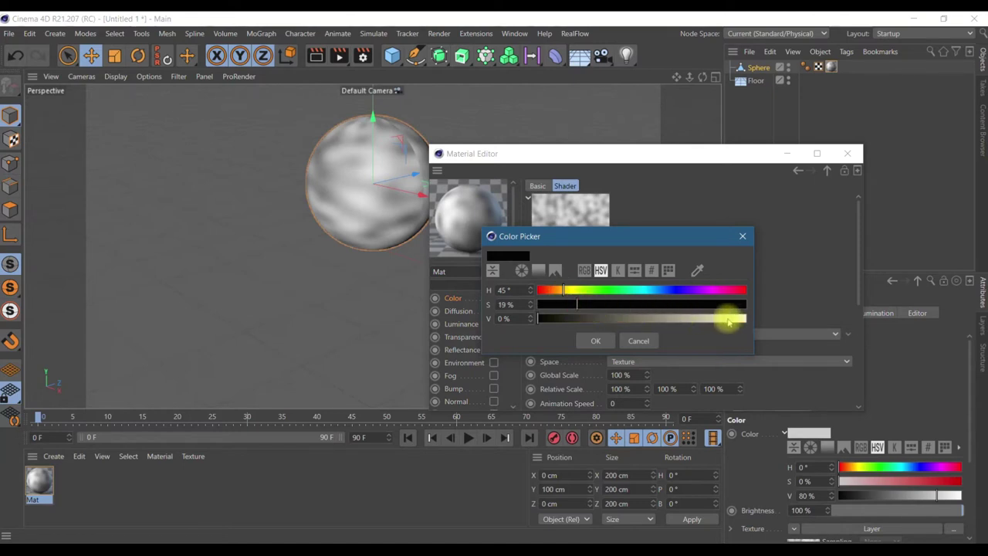
{"action": "left_click", "coordinate": [727, 318]}
{"action": "left_click", "coordinate": [597, 340]}
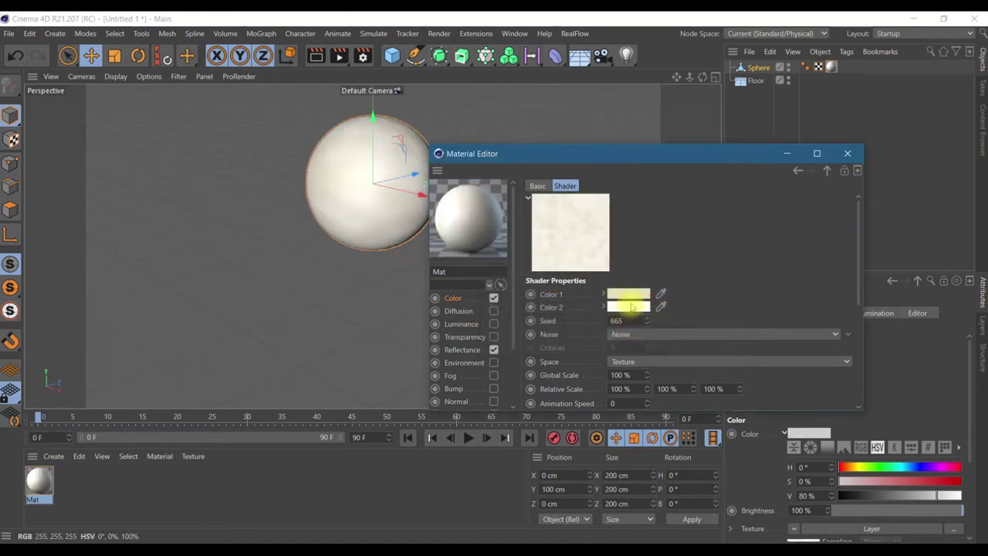
- Give the Noise a light grey second colour and 10% global scale
{"action": "left_click", "coordinate": [639, 309]}
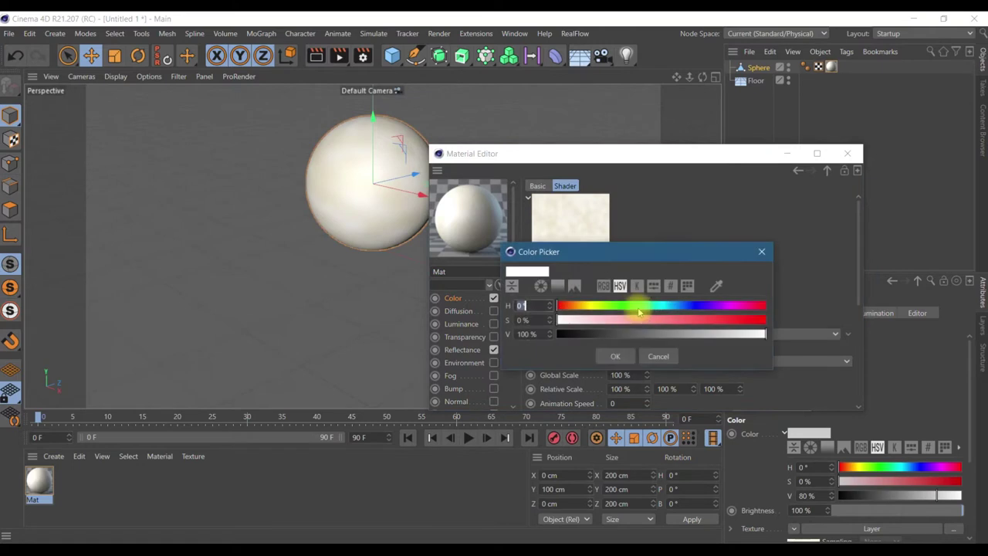
{"action": "left_click", "coordinate": [712, 334]}
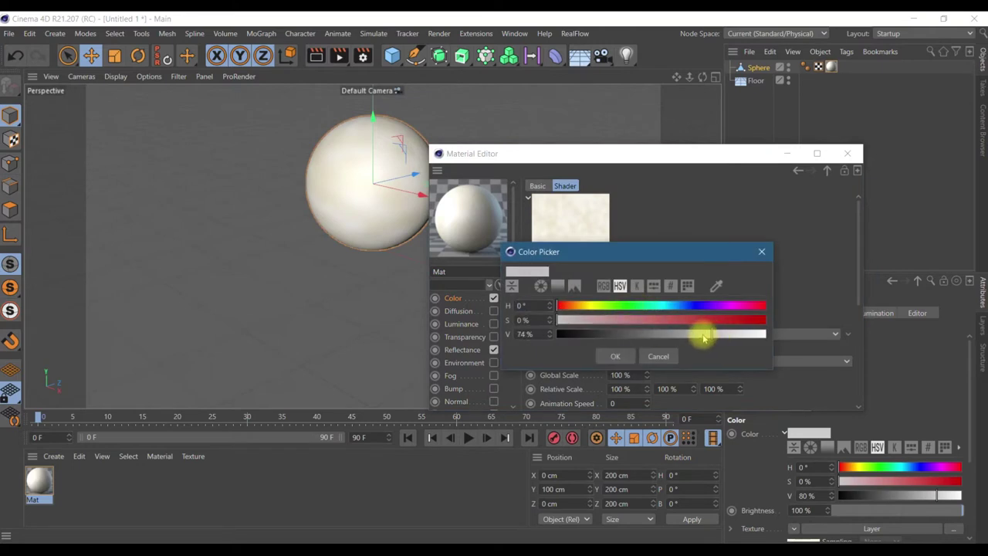
{"action": "left_click", "coordinate": [617, 357]}
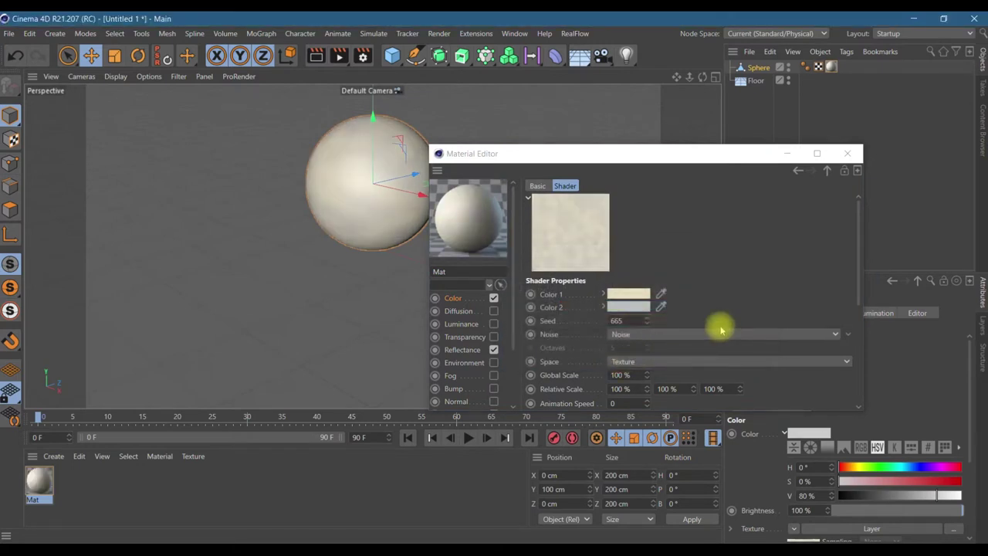
{"action": "left_click", "coordinate": [624, 375]}
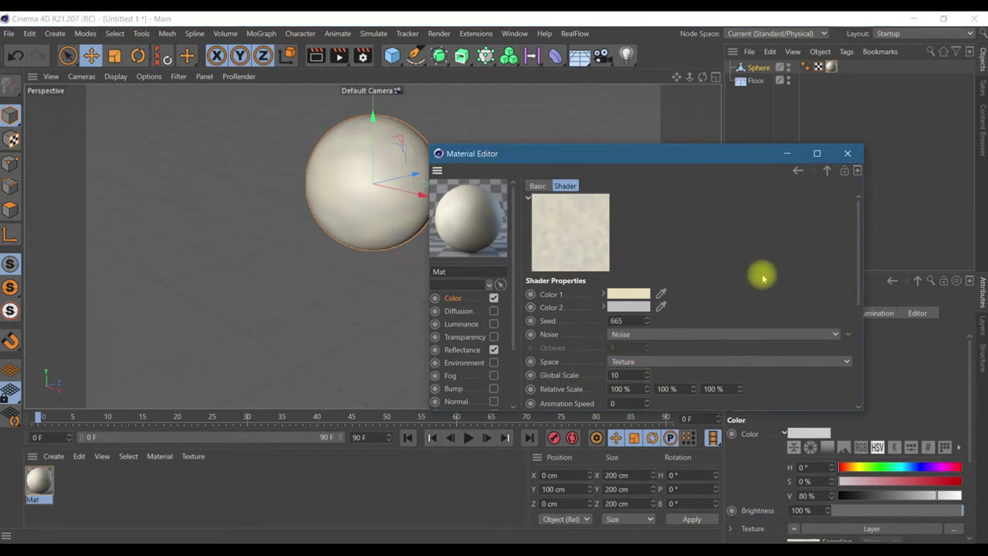
{"action": "left_click", "coordinate": [796, 173]}
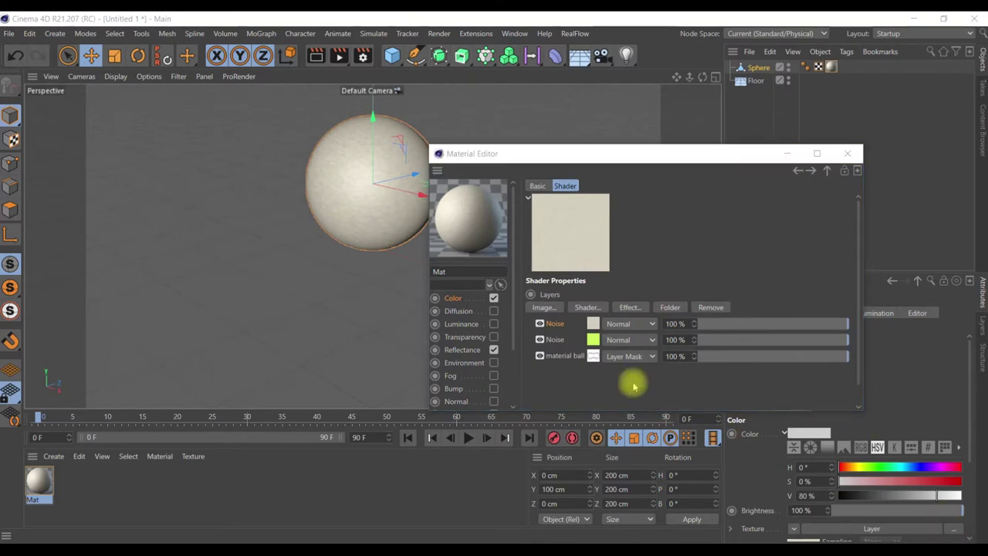
{"action": "left_click", "coordinate": [614, 323]}
{"action": "left_click", "coordinate": [598, 370]}
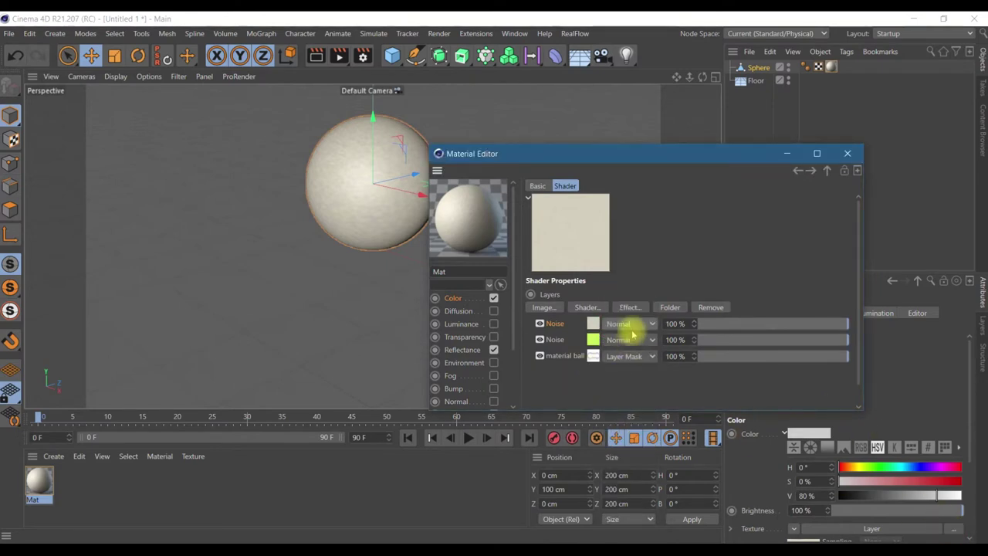
- Move the cream Noise layer beneath the seam mask, deleting the accidental duplicate
{"action": "mouse_move", "coordinate": [592, 324]}
{"action": "left_mouse_down"}
{"action": "mouse_move", "coordinate": [594, 355]}
{"action": "mouse_move", "coordinate": [626, 384]}
{"action": "left_mouse_up"}
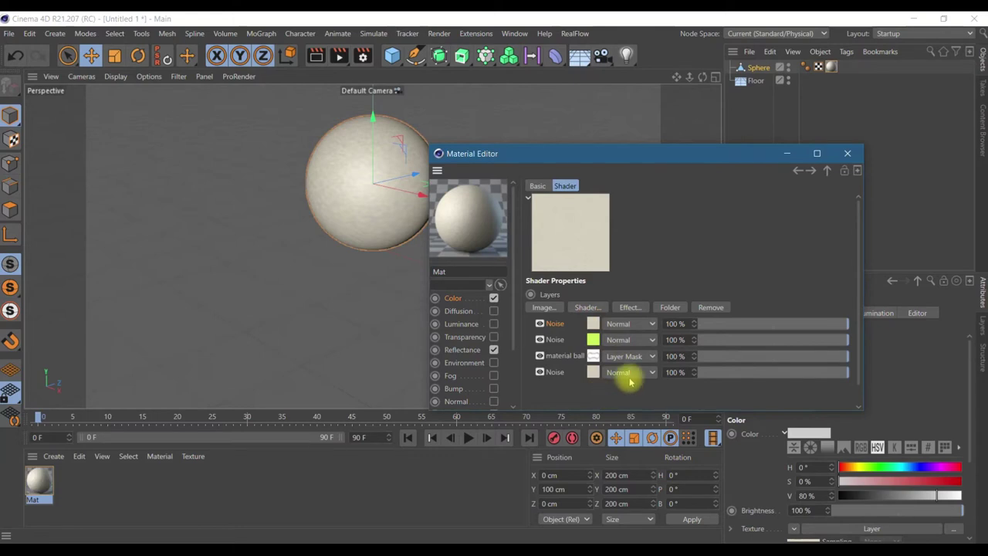
{"action": "double_click", "coordinate": [592, 372]}
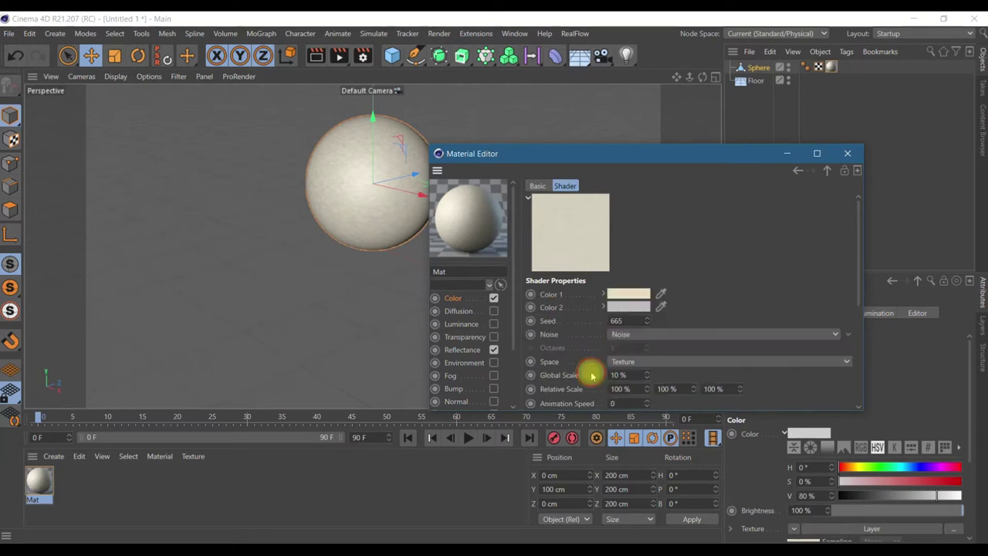
{"action": "left_click", "coordinate": [795, 170]}
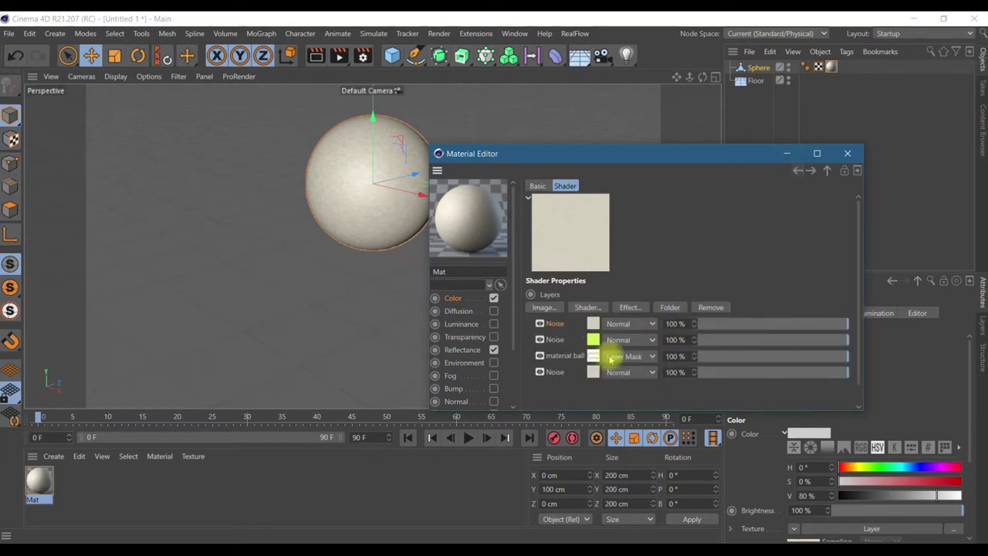
{"action": "left_click", "coordinate": [553, 374]}
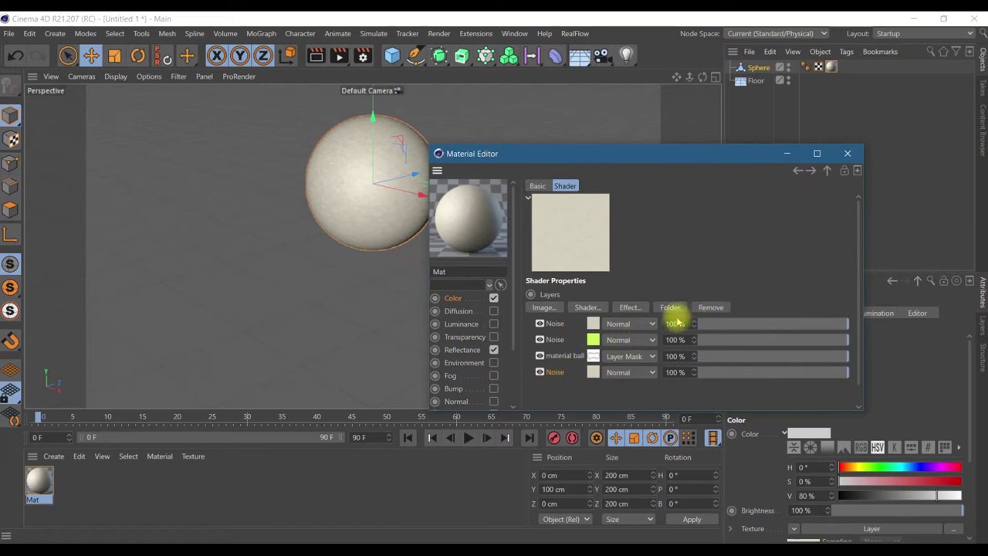
{"action": "left_click", "coordinate": [706, 308]}
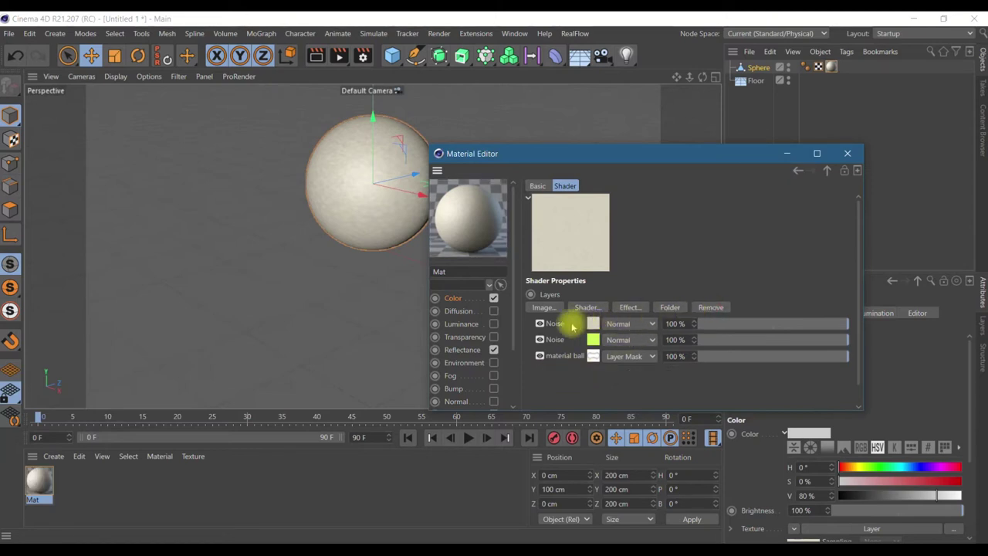
{"action": "left_click_drag", "start_coordinate": [556, 325], "coordinate": [550, 363]}
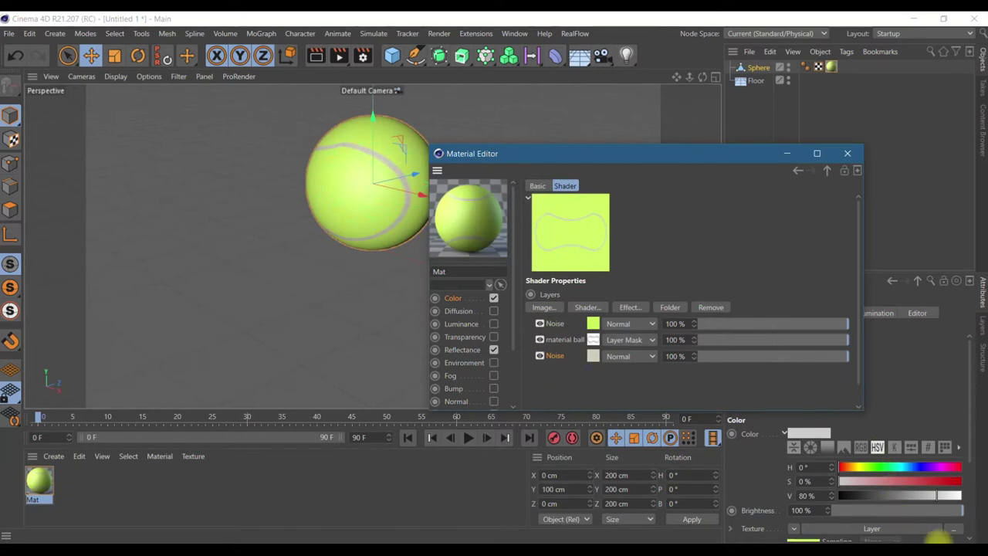
{"action": "left_click", "coordinate": [948, 532]}
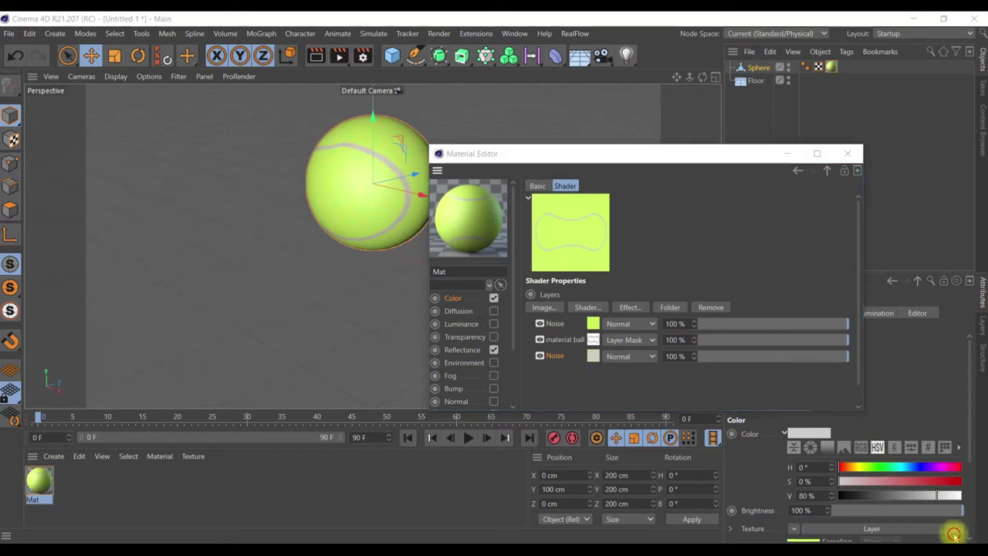
{"action": "left_click", "coordinate": [454, 298]}
{"action": "left_click", "coordinate": [592, 298]}
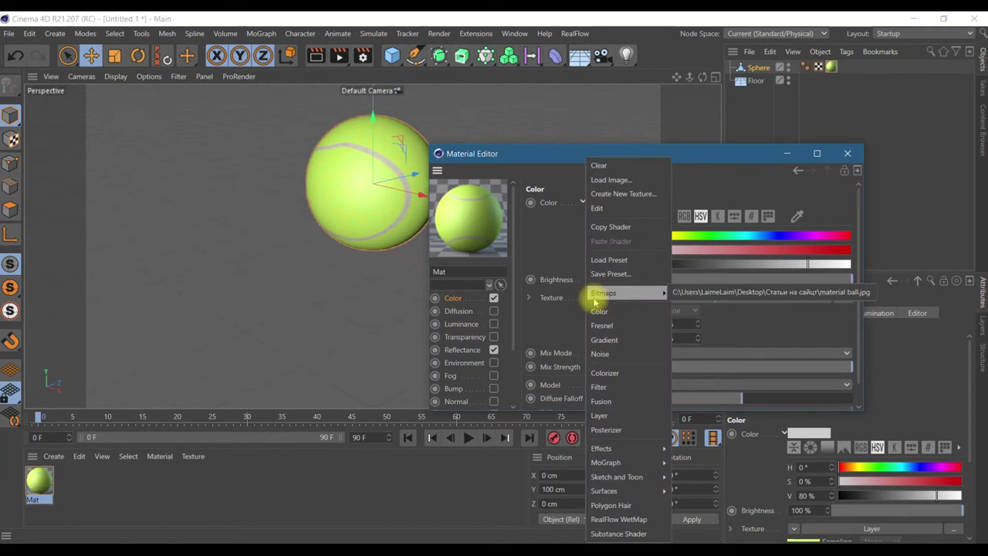
- Paste the colour Layer shader into Displacement, enable Sub Polygon Displacement, and preview-render
{"action": "left_click", "coordinate": [617, 227]}
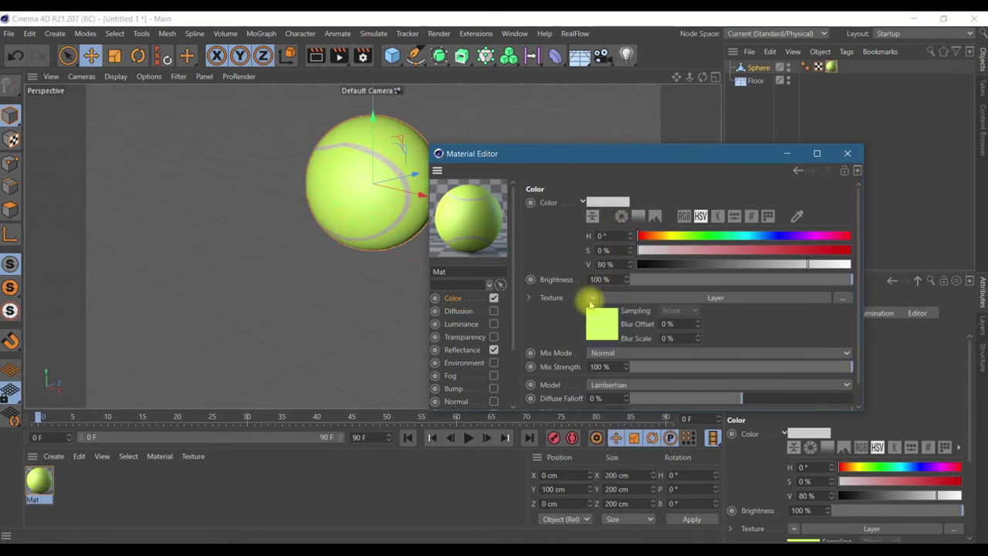
{"action": "left_click_drag", "start_coordinate": [629, 154], "coordinate": [613, 110]}
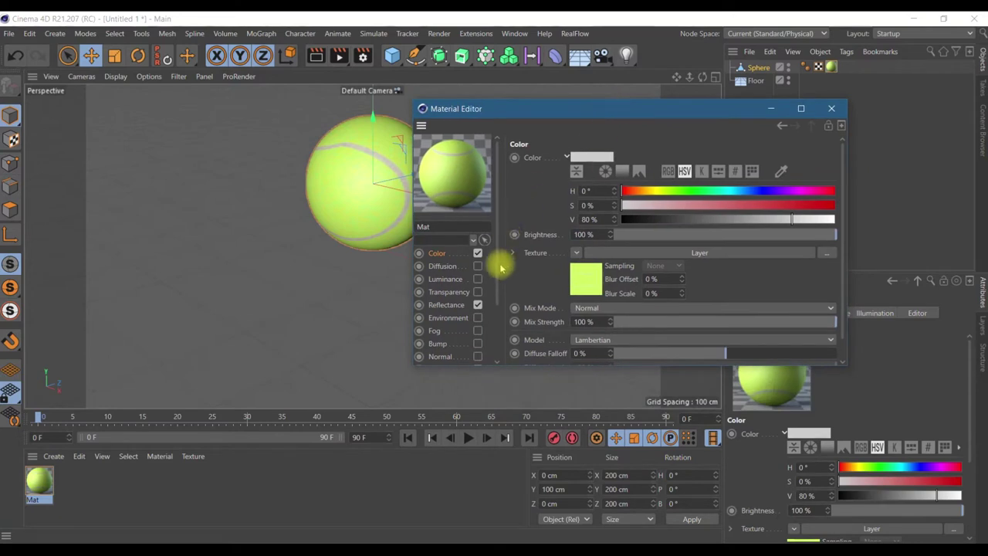
{"action": "left_click_drag", "start_coordinate": [500, 260], "coordinate": [493, 345]}
{"action": "left_click", "coordinate": [478, 322]}
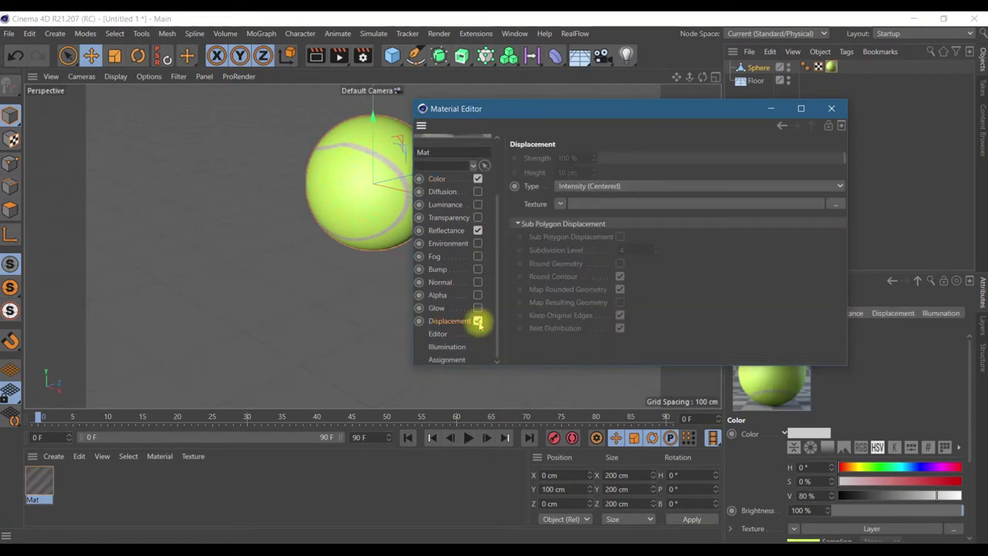
{"action": "left_click", "coordinate": [561, 205]}
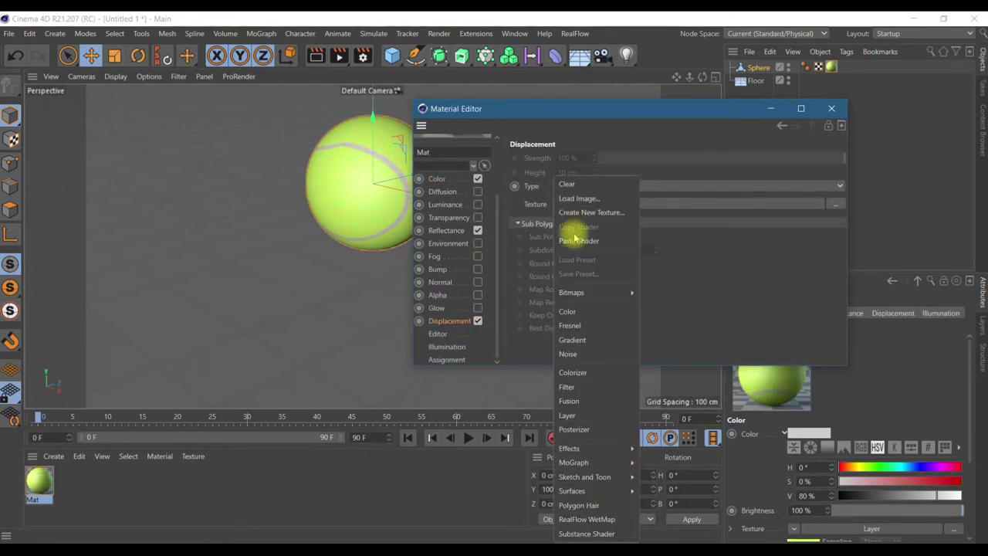
{"action": "left_click", "coordinate": [569, 238]}
{"action": "left_click", "coordinate": [620, 278]}
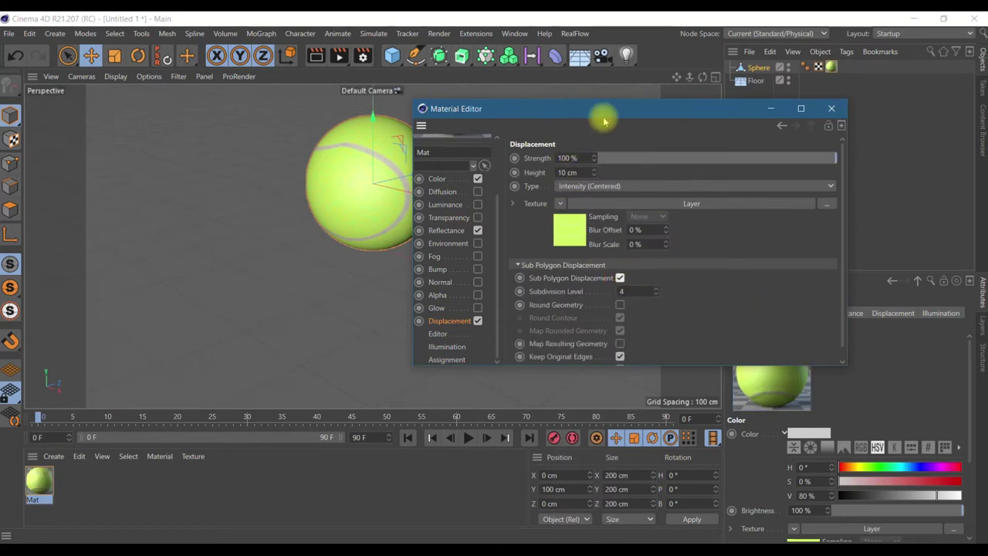
{"action": "left_click_drag", "start_coordinate": [590, 119], "coordinate": [681, 134]}
{"action": "left_click", "coordinate": [316, 55]}
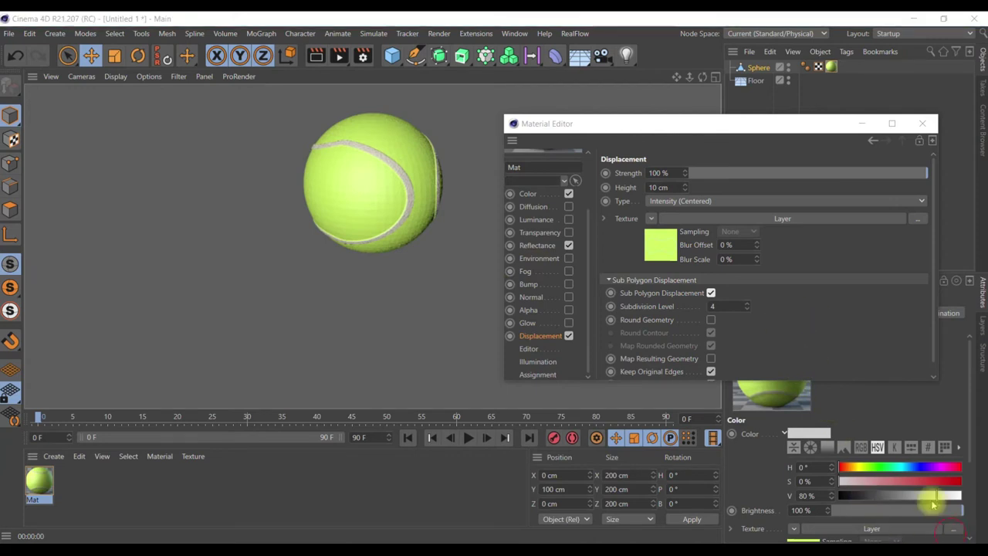
- Invert the material ball seam layer in the displacement Layer shader and preview-render the ball
{"action": "left_click", "coordinate": [695, 221]}
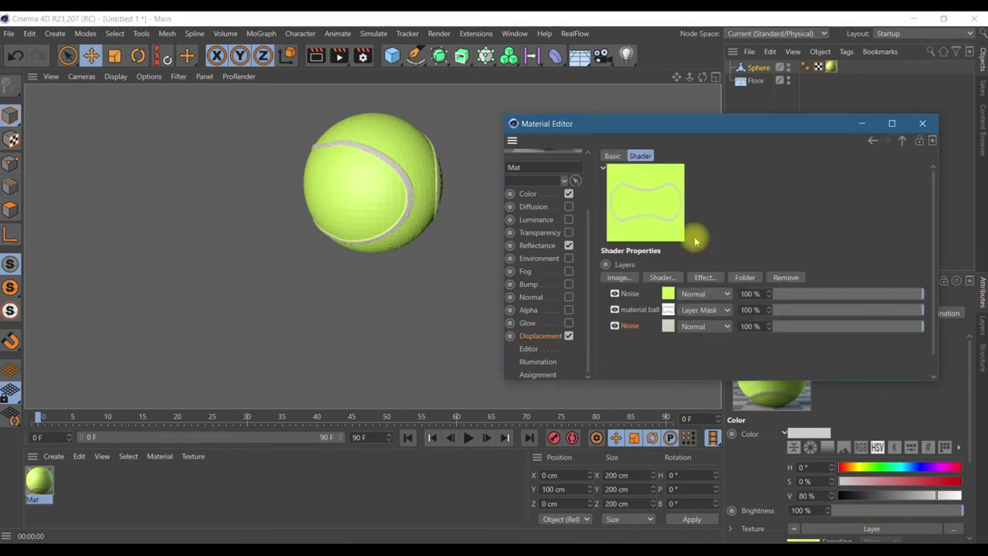
{"action": "left_click", "coordinate": [669, 312]}
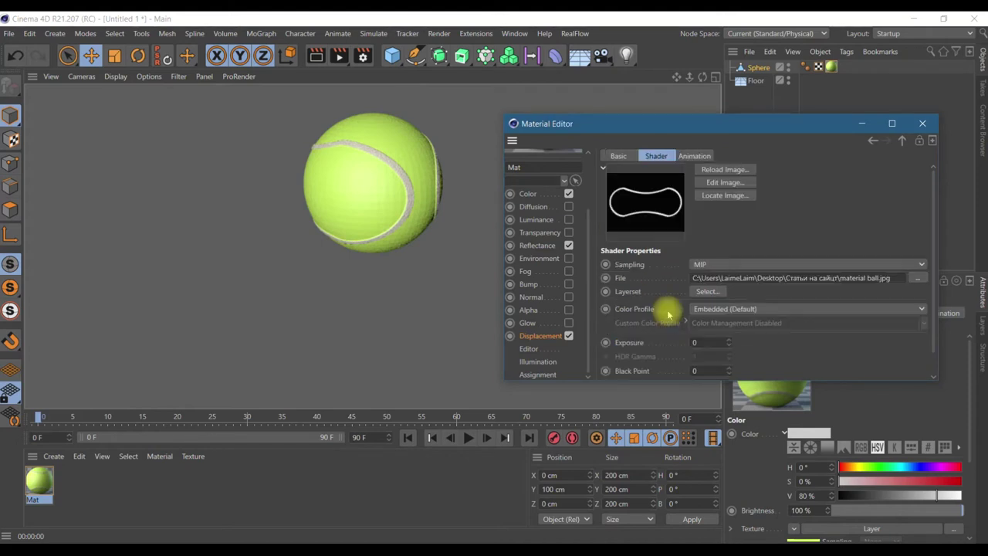
{"action": "left_click", "coordinate": [869, 142]}
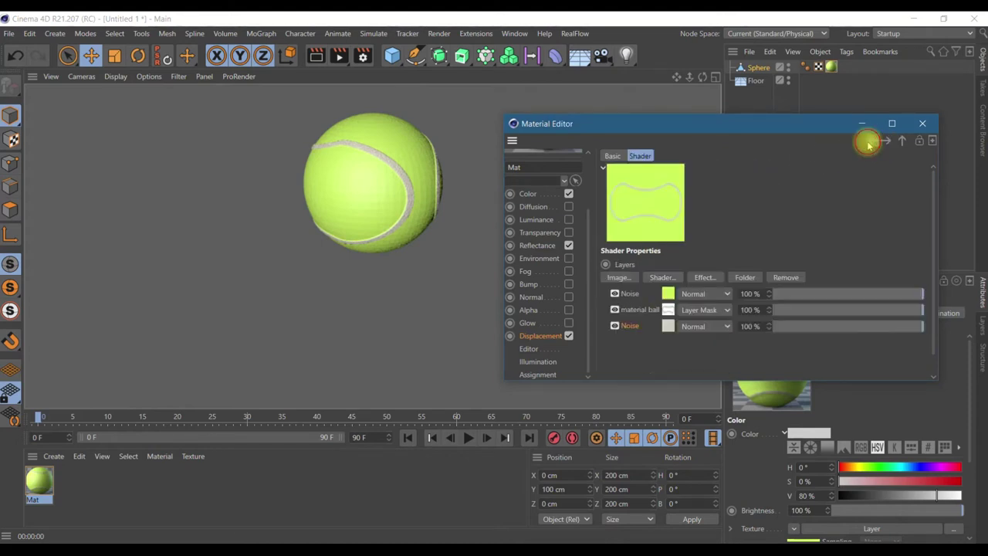
{"action": "right_click", "coordinate": [670, 309]}
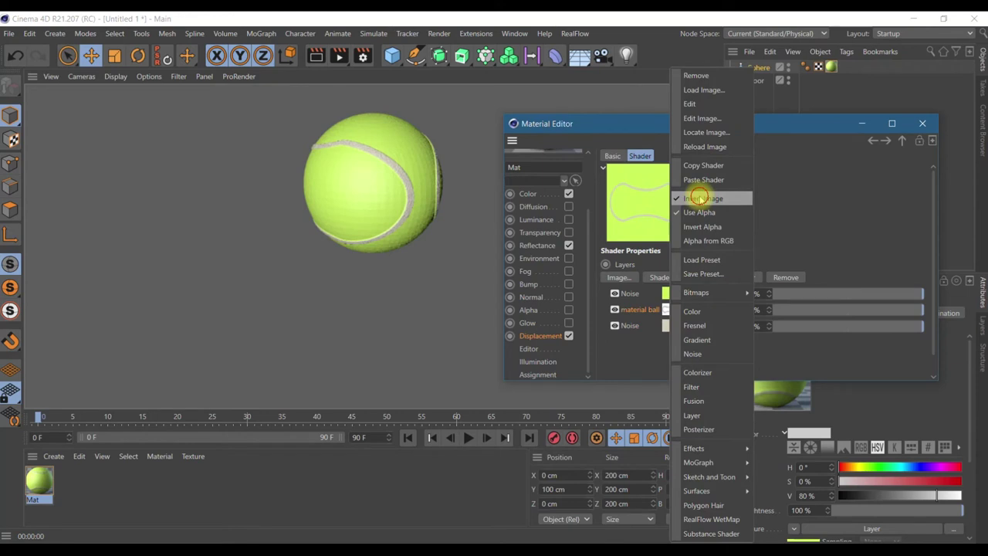
{"action": "left_click", "coordinate": [699, 198]}
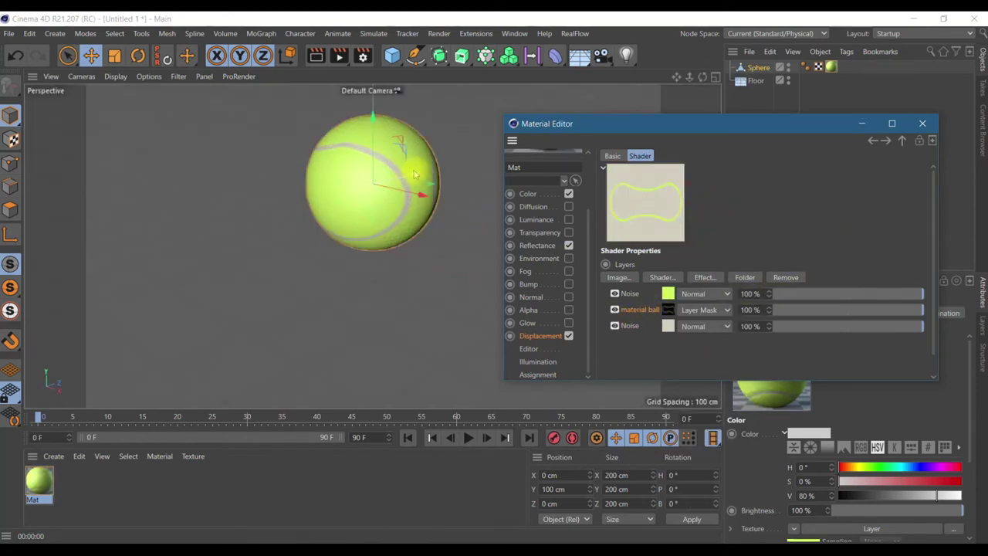
{"action": "left_click", "coordinate": [316, 56]}
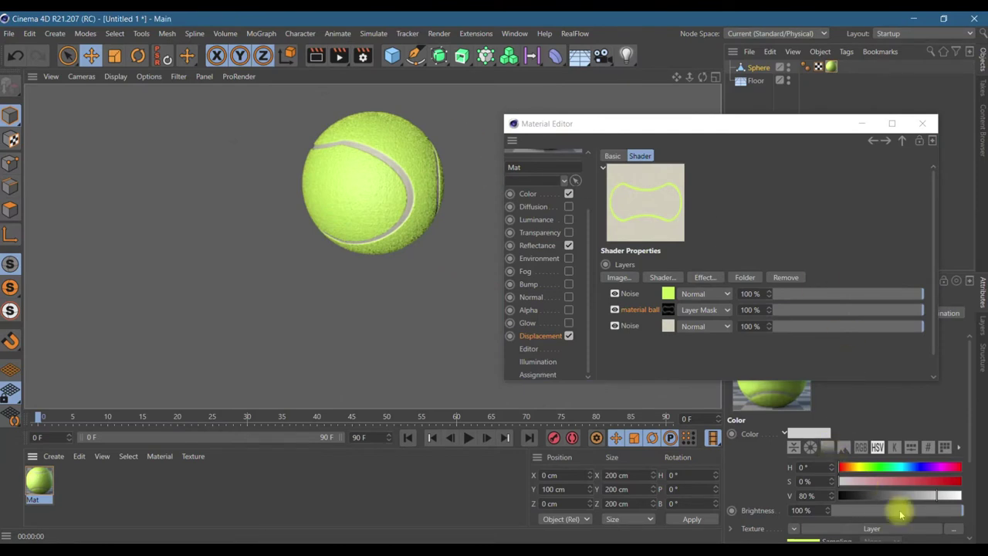
{"action": "left_click", "coordinate": [954, 530]}
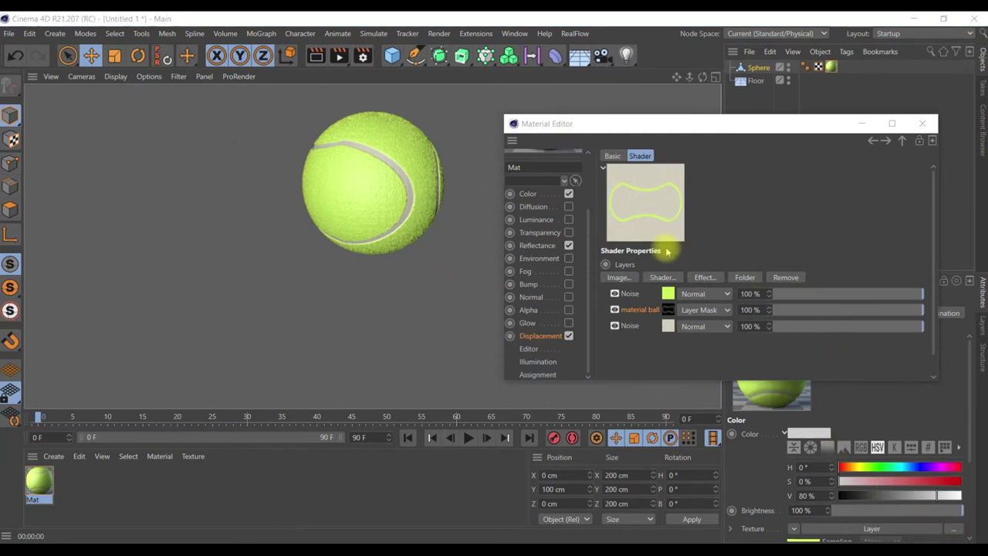
{"action": "left_click", "coordinate": [924, 124]}
- Switch the Sphere's material tag projection from UVW Mapping to Spherical and preview the render
{"action": "left_click", "coordinate": [831, 67]}
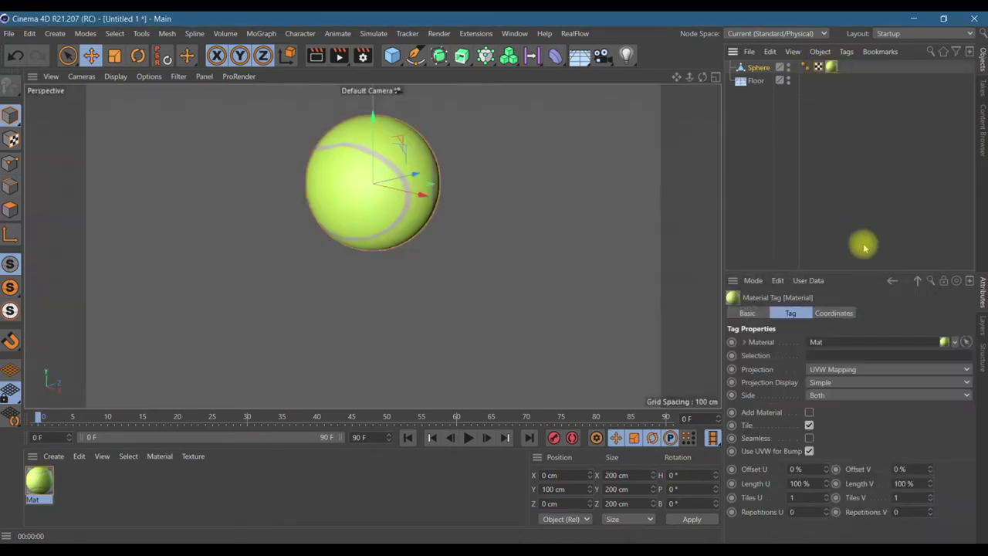
{"action": "left_click", "coordinate": [853, 370]}
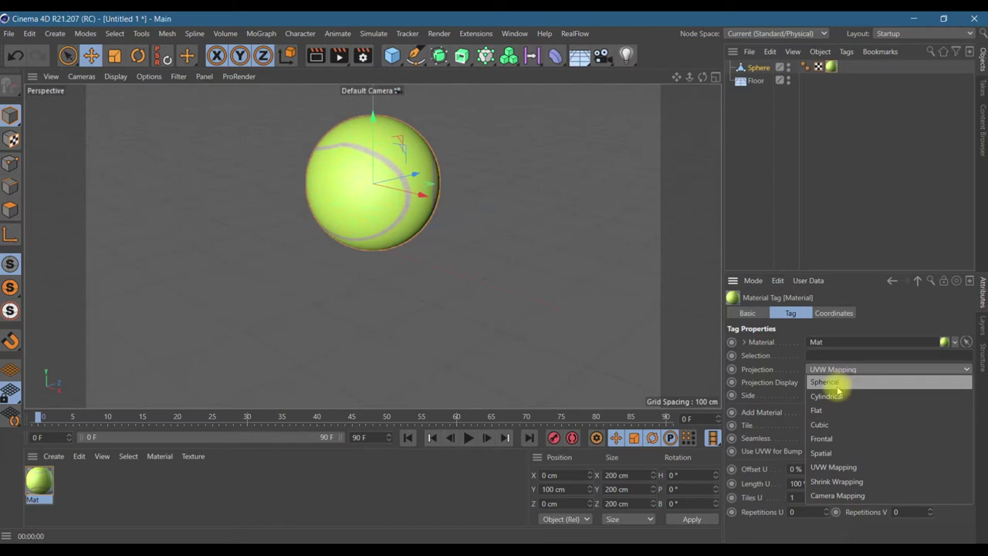
{"action": "left_click", "coordinate": [835, 383]}
{"action": "left_click", "coordinate": [316, 55]}
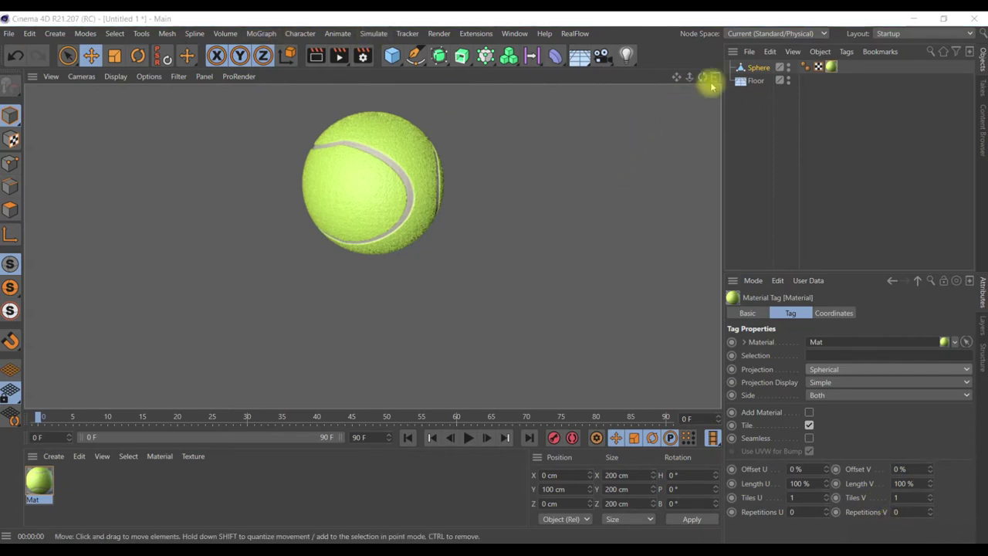
{"action": "left_click", "coordinate": [755, 67]}
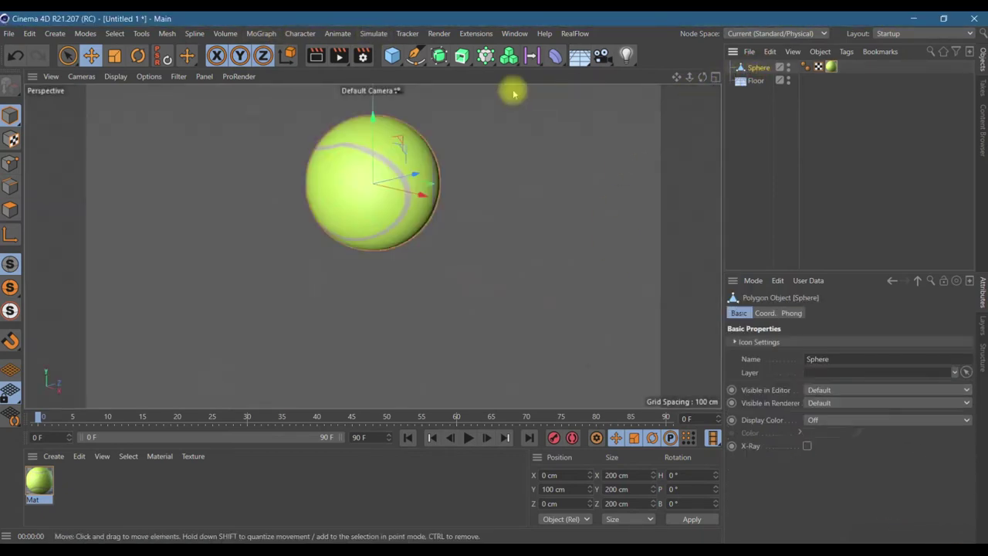
- Add hair to the sphere with an 8 cm guide length
{"action": "left_click", "coordinate": [374, 33]}
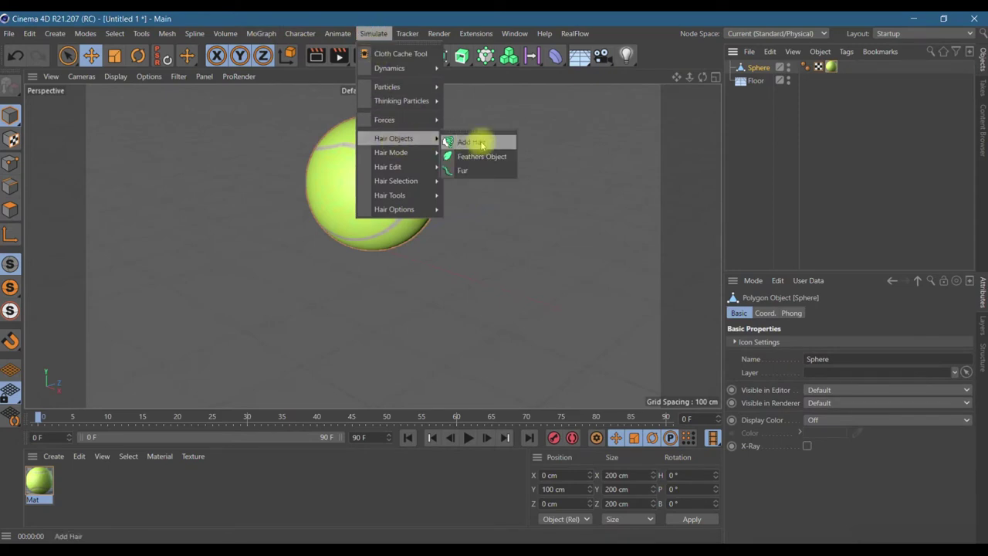
{"action": "left_click", "coordinate": [480, 142]}
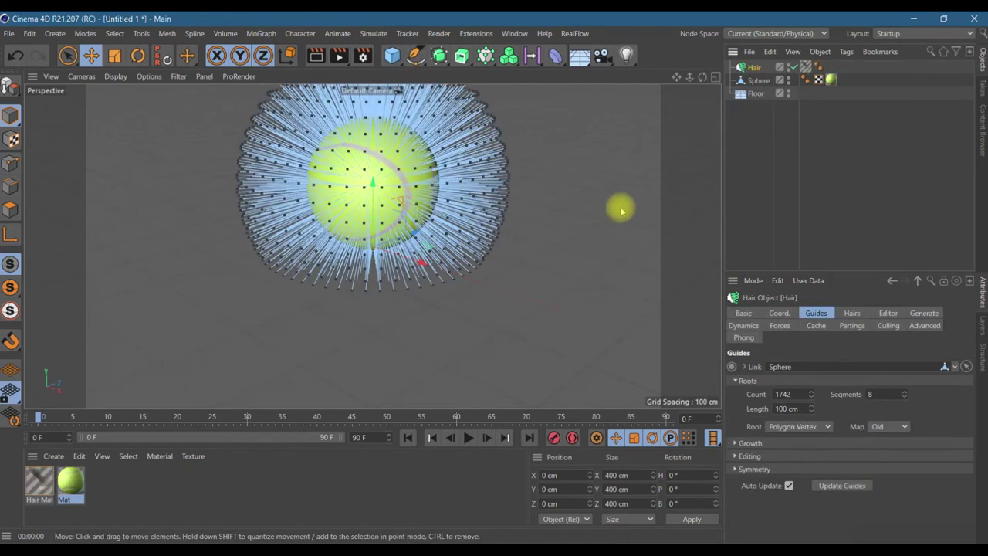
{"action": "left_click", "coordinate": [801, 408]}
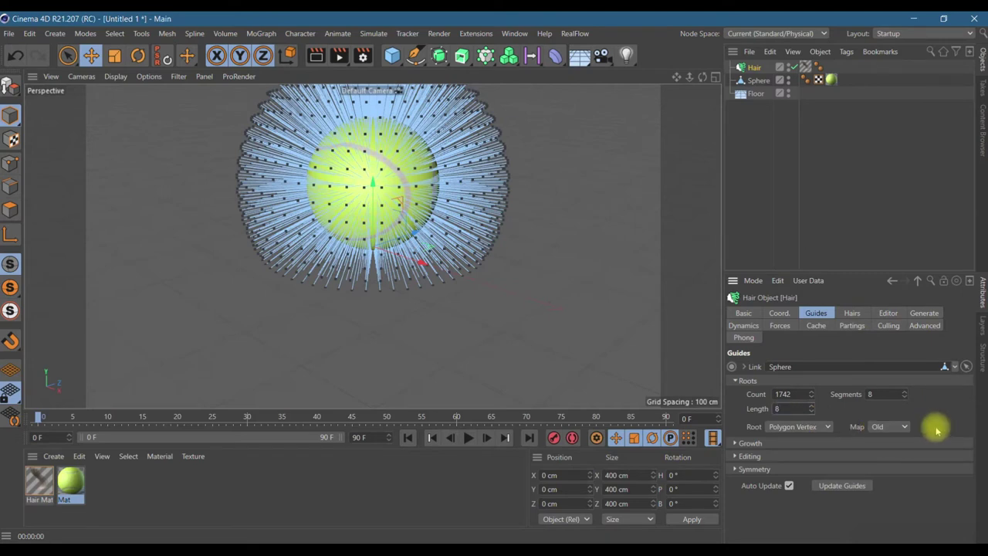
{"action": "key", "text": "Return"}
{"action": "left_click", "coordinate": [323, 69]}
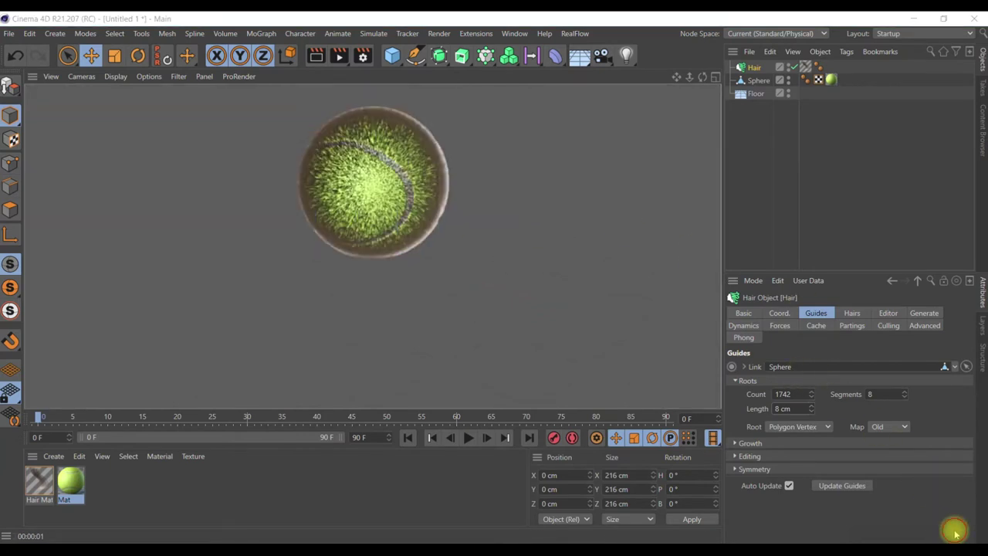
- Set the hair count to 100000 and render a viewport preview
{"action": "left_click", "coordinate": [851, 313]}
{"action": "left_click_drag", "start_coordinate": [788, 367], "coordinate": [760, 363]}
{"action": "type", "text": "100000"}
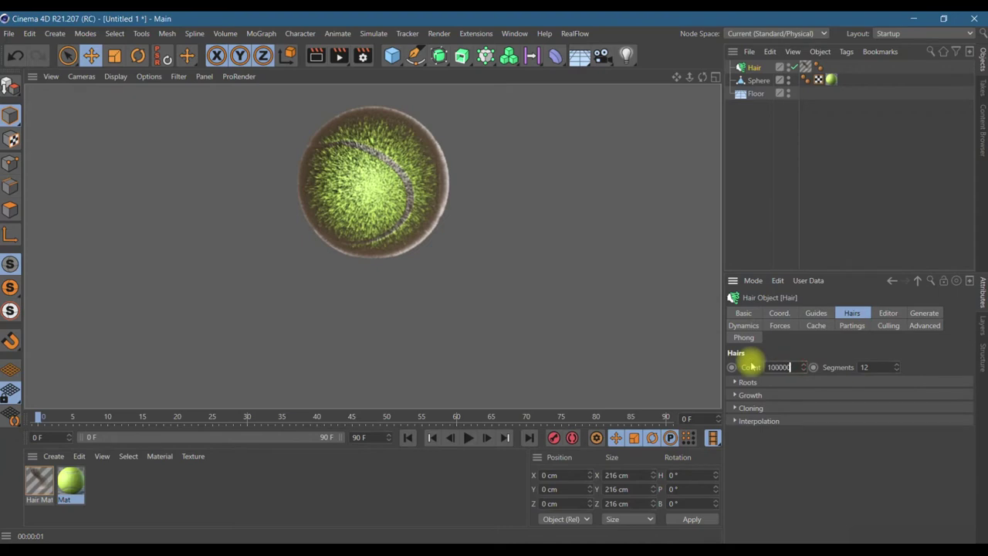
{"action": "key", "text": "Return"}
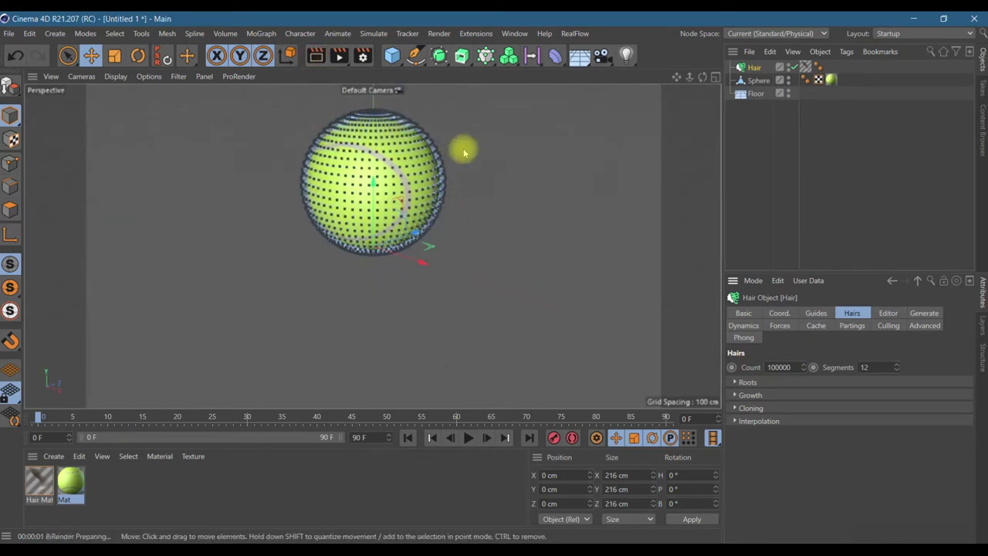
{"action": "key", "text": "ctrl+r"}
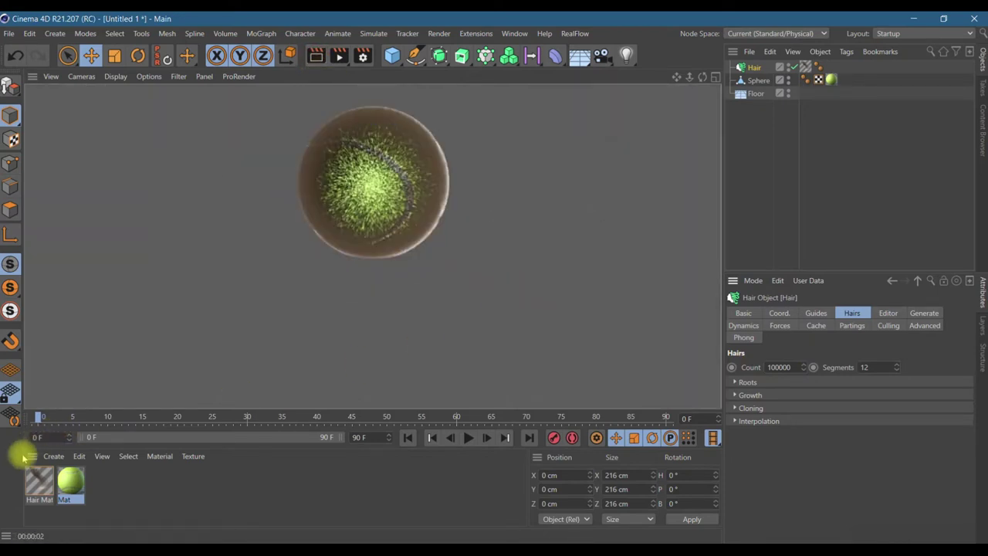
{"action": "double_click", "coordinate": [31, 482]}
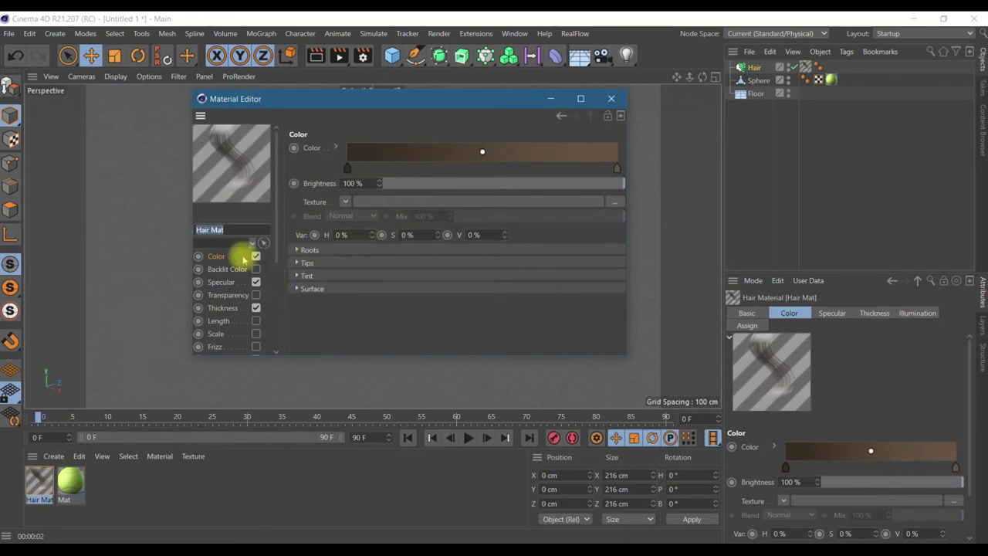
- Set the hair colour gradient's left end to bright yellow
{"action": "double_click", "coordinate": [347, 167]}
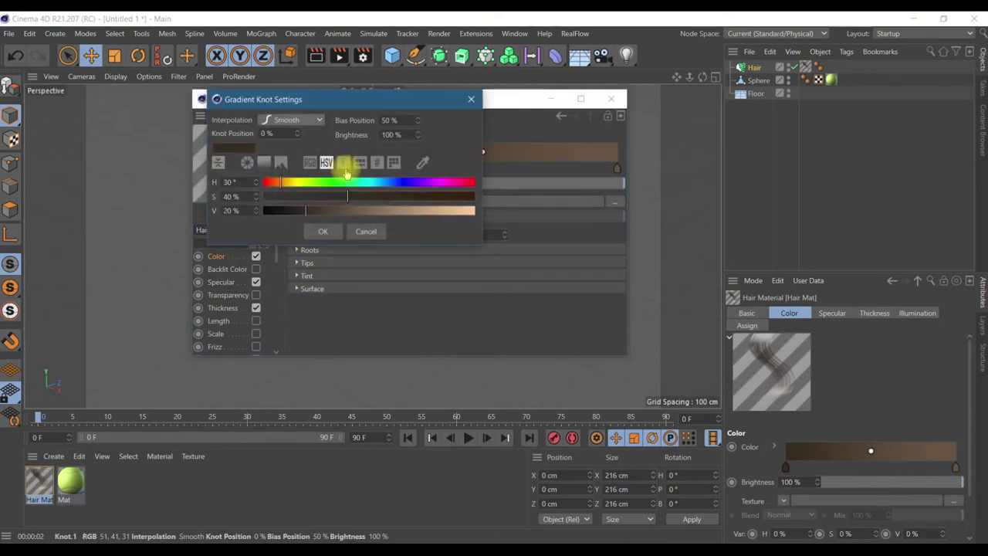
{"action": "left_click_drag", "start_coordinate": [308, 183], "coordinate": [296, 183]}
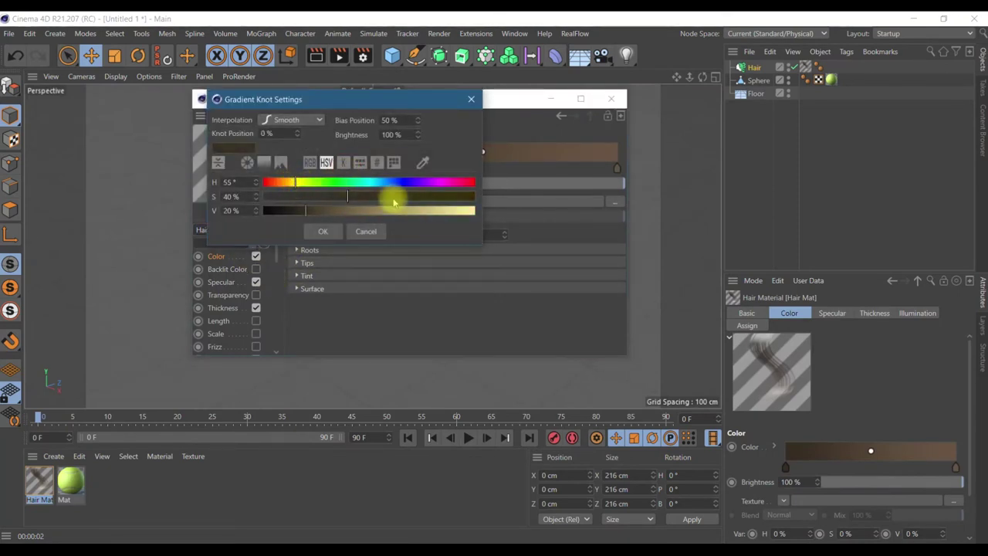
{"action": "left_click", "coordinate": [425, 211]}
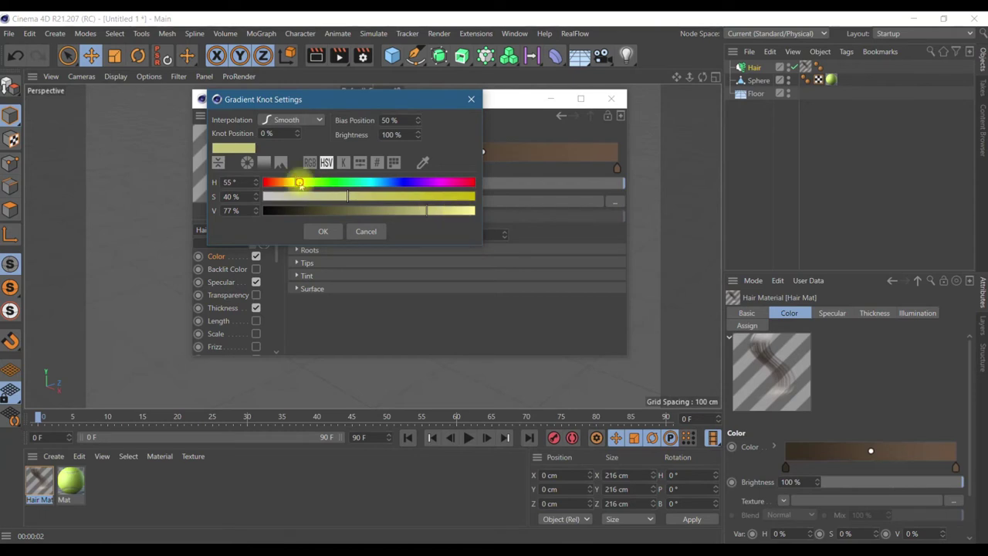
{"action": "left_click_drag", "start_coordinate": [443, 214], "coordinate": [449, 211]}
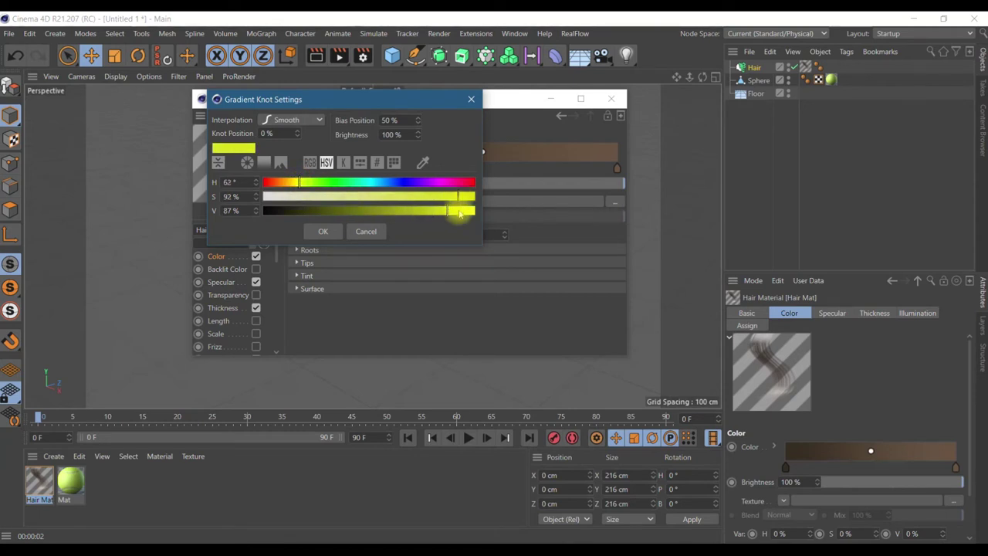
{"action": "left_click", "coordinate": [323, 230]}
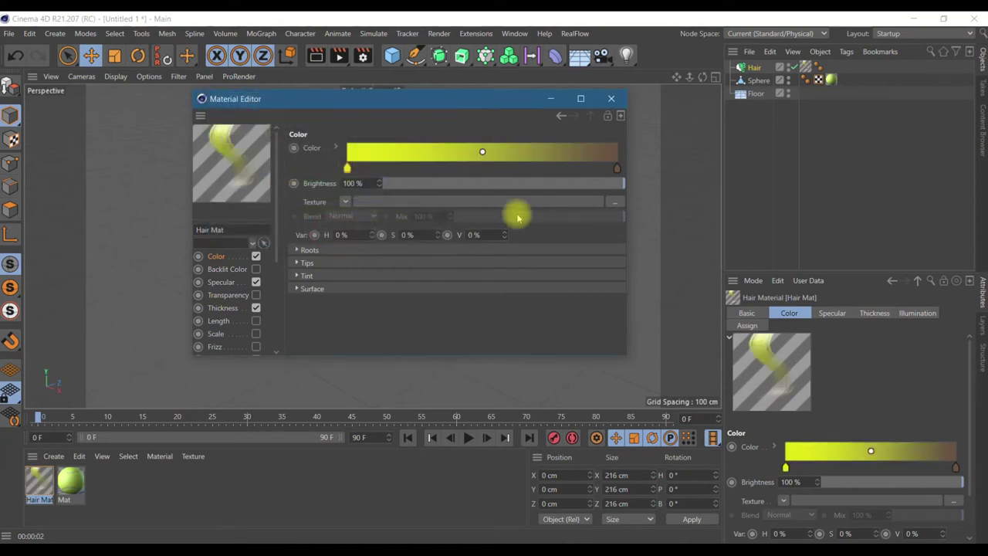
- Set the gradient's right end to a bright, saturated green
{"action": "double_click", "coordinate": [617, 168]}
{"action": "left_click", "coordinate": [589, 185]}
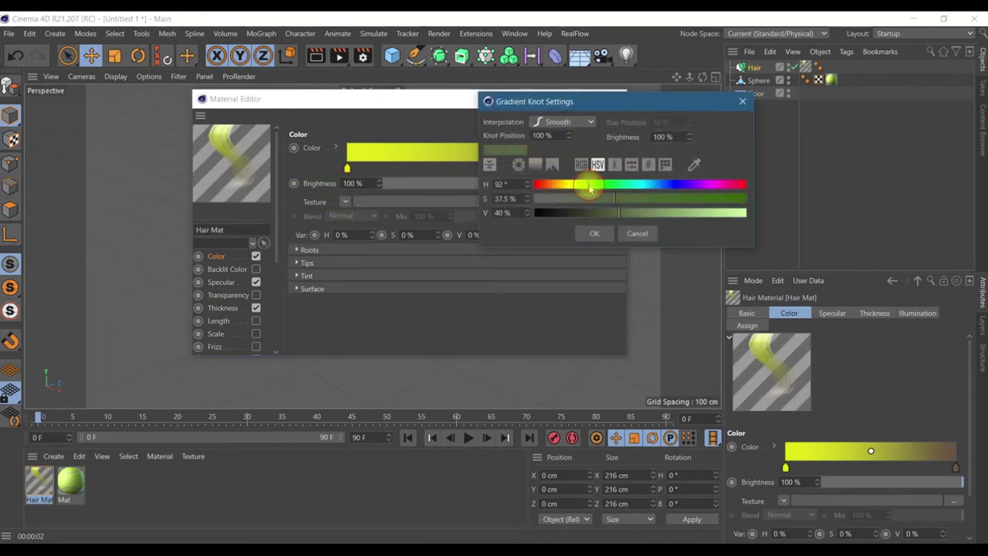
{"action": "left_click", "coordinate": [597, 185]}
{"action": "left_click_drag", "start_coordinate": [710, 212], "coordinate": [739, 212]}
{"action": "left_click", "coordinate": [721, 198]}
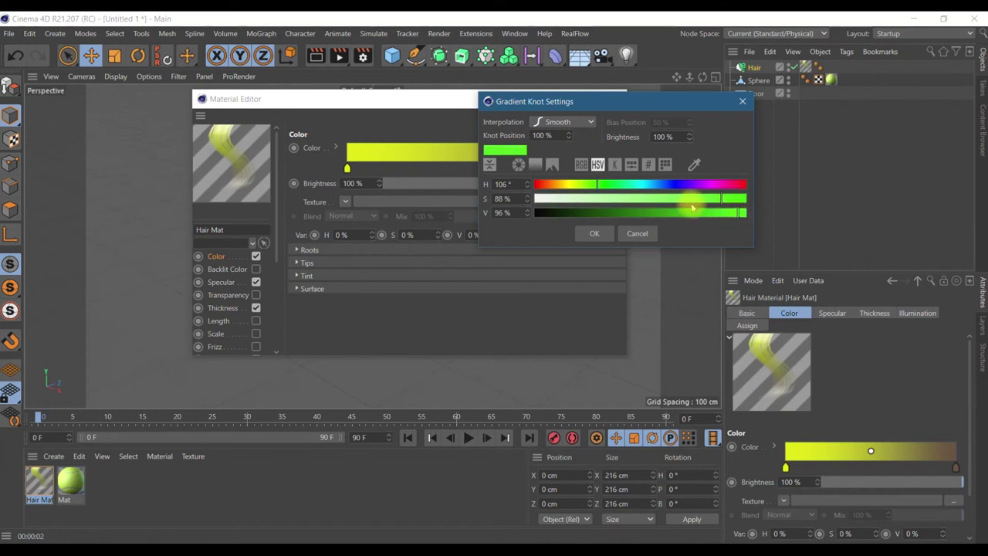
{"action": "left_click", "coordinate": [596, 233]}
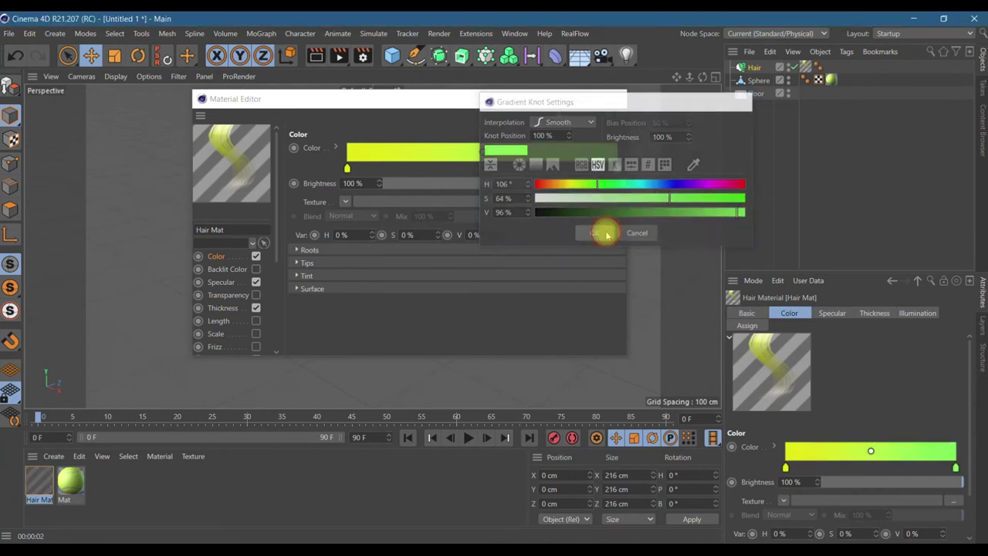
{"action": "double_click", "coordinate": [348, 168]}
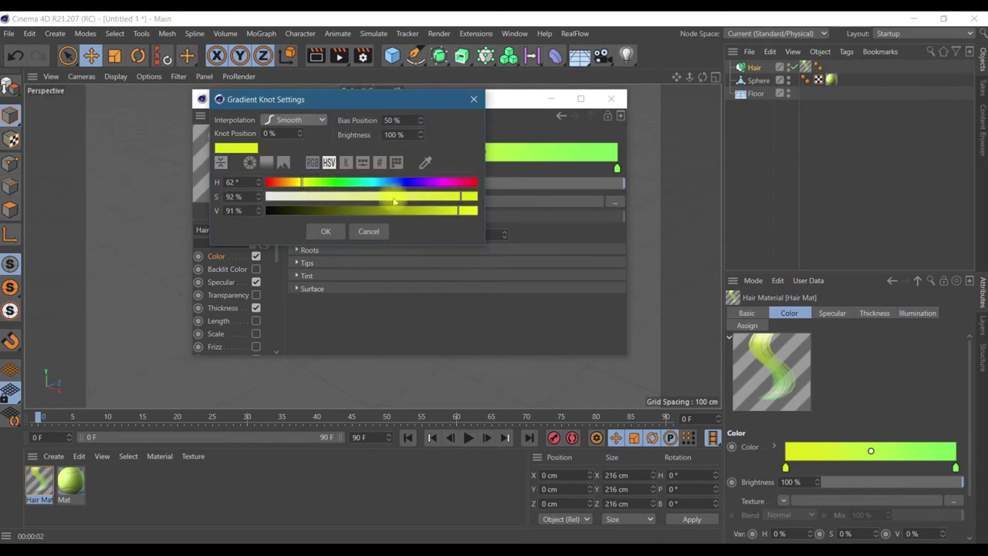
{"action": "left_click", "coordinate": [347, 231]}
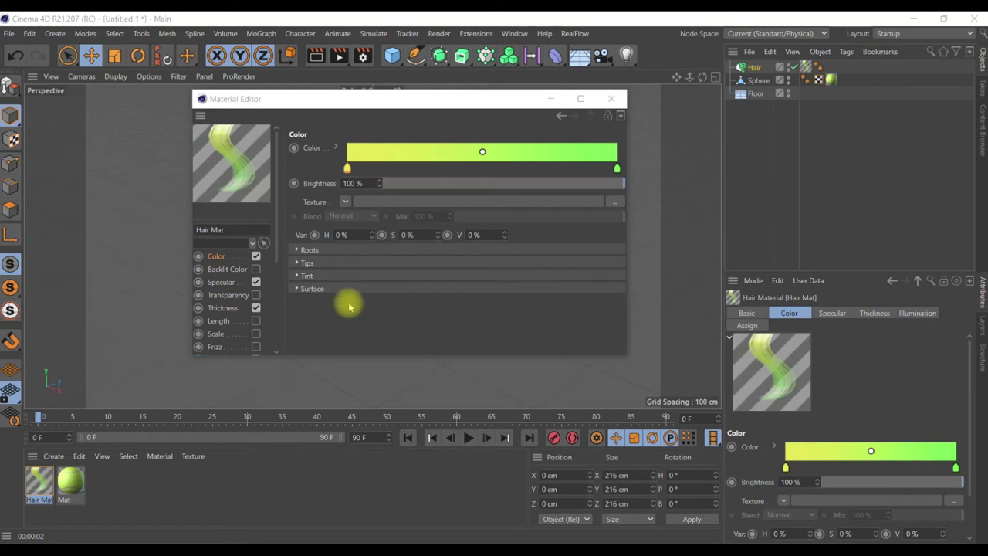
{"action": "left_click", "coordinate": [220, 283]}
- Turn off hair specular, adjust the root thickness, and preview-render the ball
{"action": "left_click", "coordinate": [255, 282]}
{"action": "left_click", "coordinate": [232, 307]}
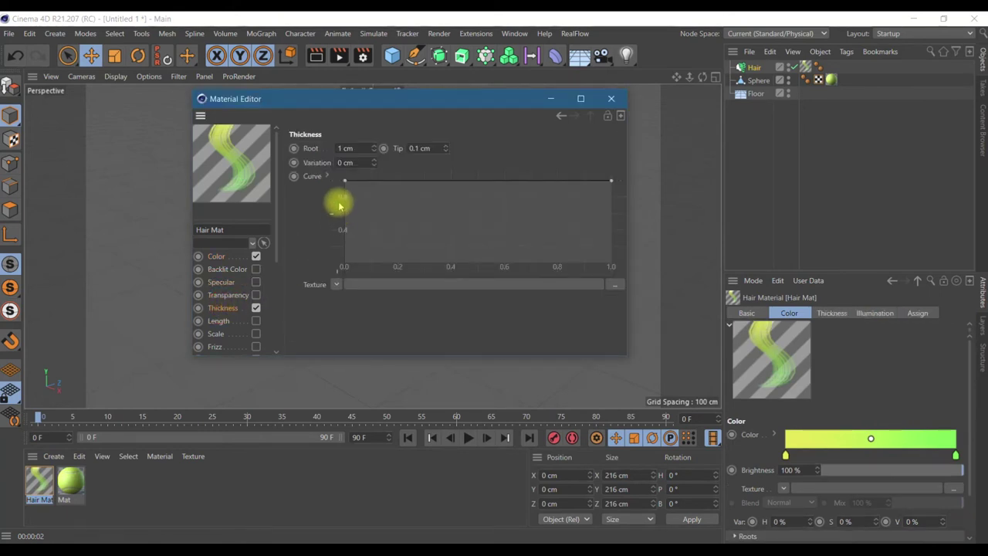
{"action": "left_click", "coordinate": [349, 148]}
{"action": "type", "text": "0.1"}
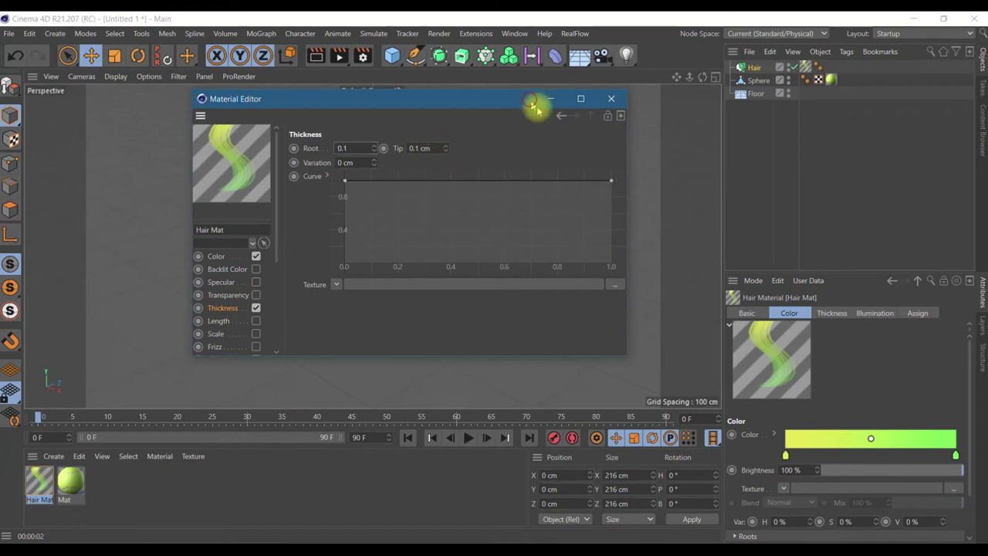
{"action": "left_click_drag", "start_coordinate": [532, 106], "coordinate": [841, 180]}
{"action": "left_click", "coordinate": [317, 68]}
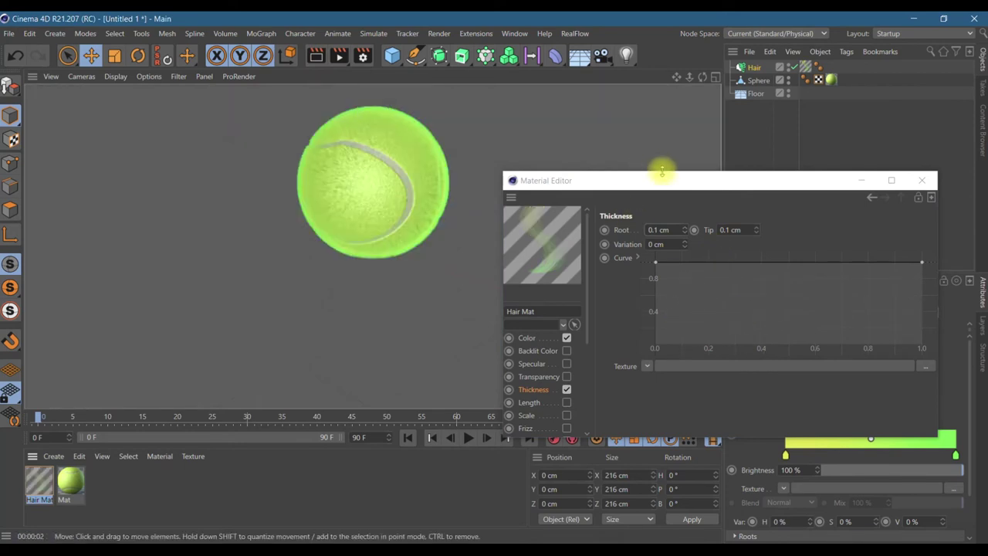
- Change the right gradient stop to soft green (HSV 106°/48%/96%), then re-enable Specular and Thickness
{"action": "left_click_drag", "start_coordinate": [662, 183], "coordinate": [616, 161]}
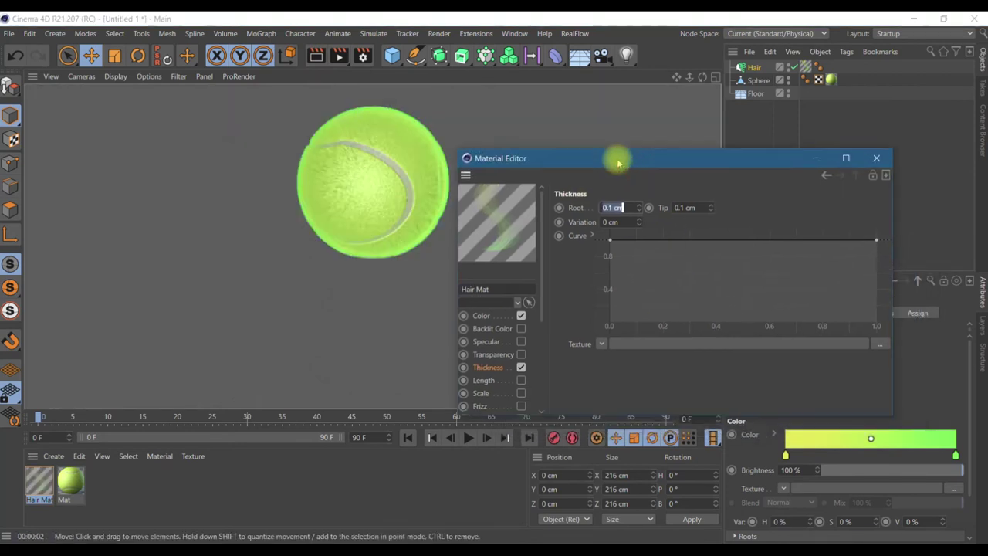
{"action": "left_click", "coordinate": [495, 318]}
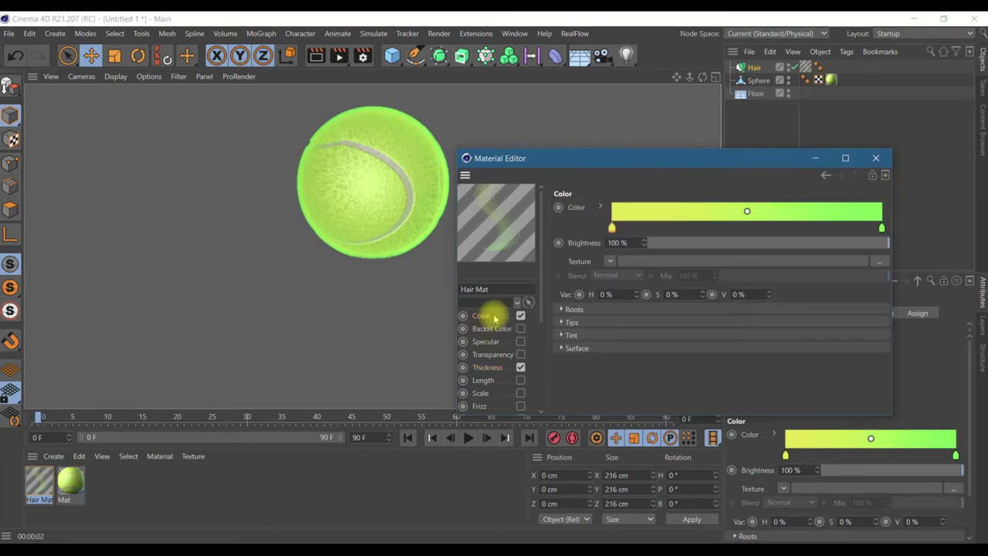
{"action": "double_click", "coordinate": [882, 228]}
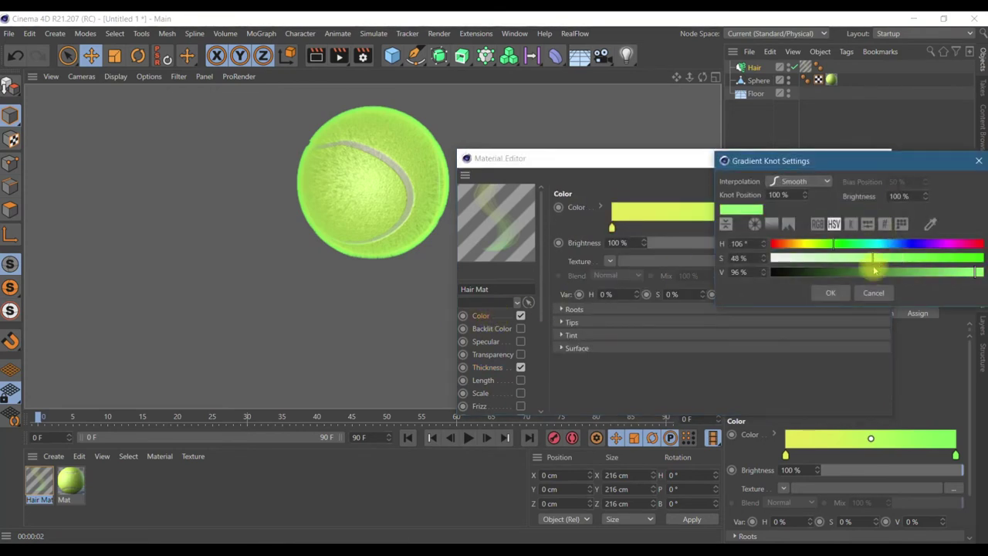
{"action": "left_click", "coordinate": [831, 293]}
{"action": "left_click", "coordinate": [319, 108]}
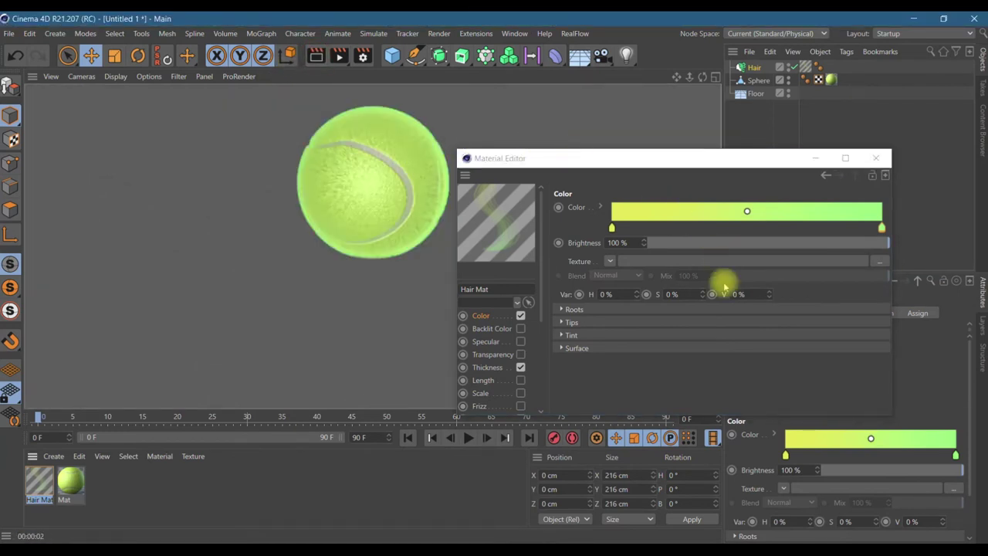
{"action": "left_click", "coordinate": [520, 341]}
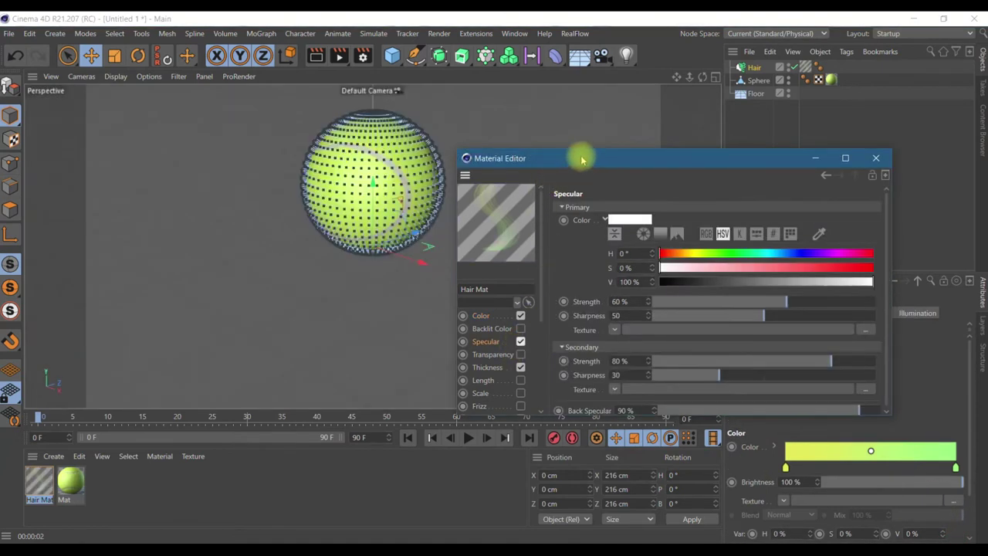
{"action": "left_click_drag", "start_coordinate": [580, 159], "coordinate": [545, 94]}
{"action": "left_click", "coordinate": [484, 304]}
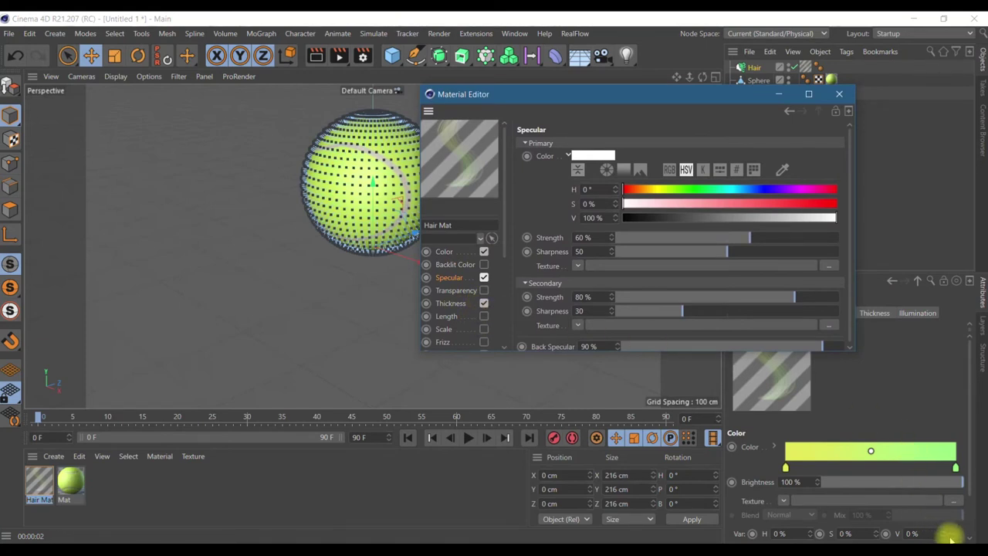
- Enable the hair Length channel with material ball.jpg loaded as its texture
{"action": "left_click", "coordinate": [946, 532]}
{"action": "left_click", "coordinate": [484, 316]}
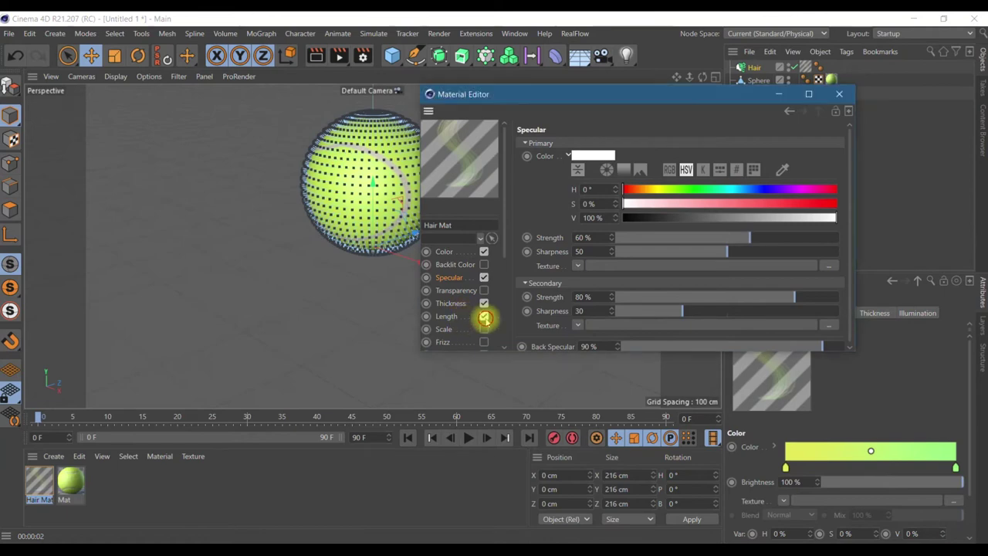
{"action": "left_click", "coordinate": [568, 171]}
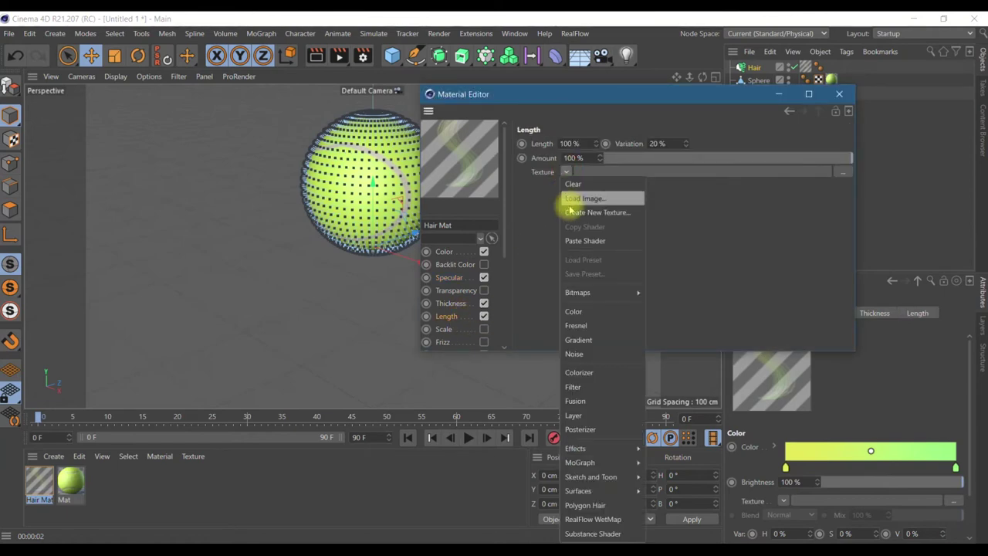
{"action": "left_click", "coordinate": [843, 172]}
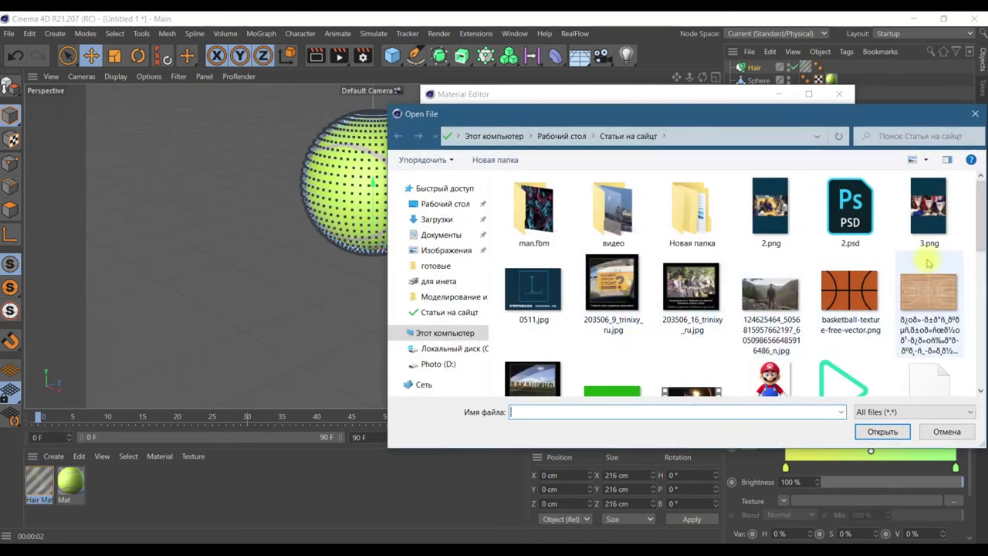
{"action": "scroll", "coordinate": [927, 247], "scroll_direction": "down", "scroll_amount": 3}
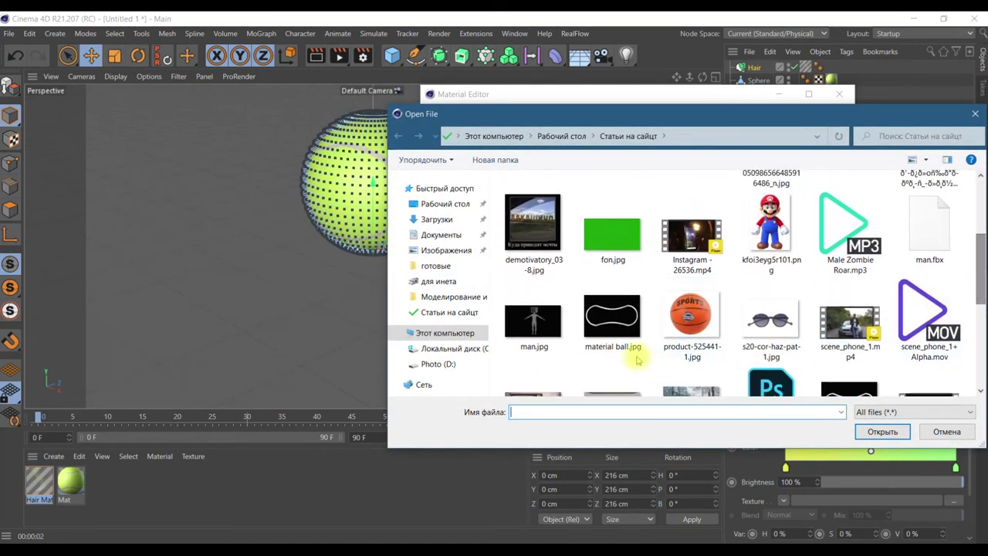
{"action": "left_click", "coordinate": [611, 334]}
{"action": "left_click", "coordinate": [876, 432]}
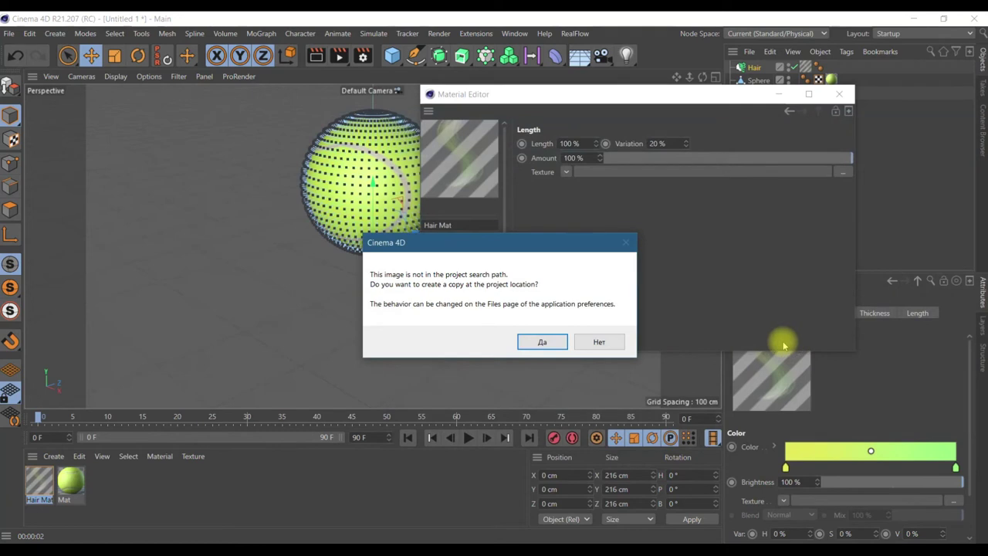
{"action": "left_click", "coordinate": [601, 341]}
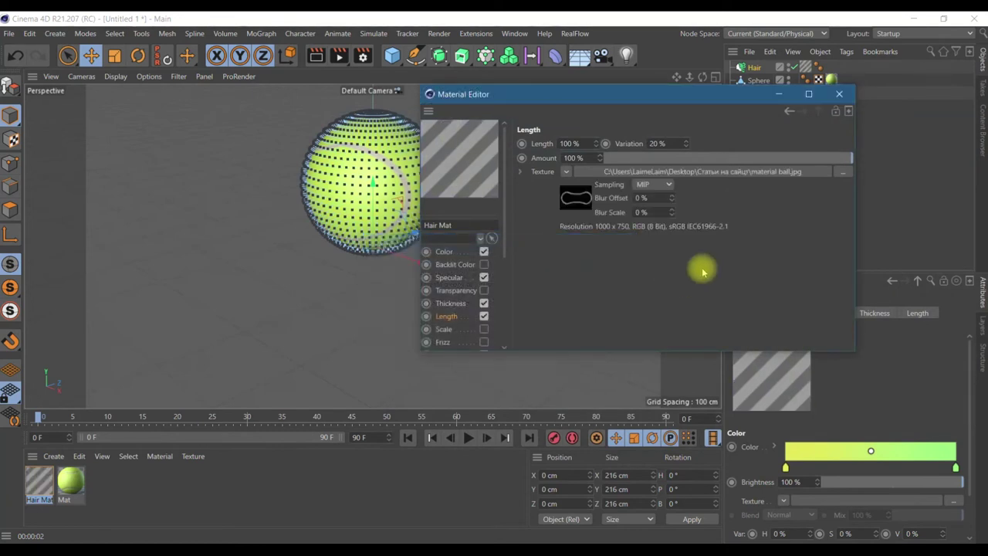
{"action": "left_click", "coordinate": [572, 202]}
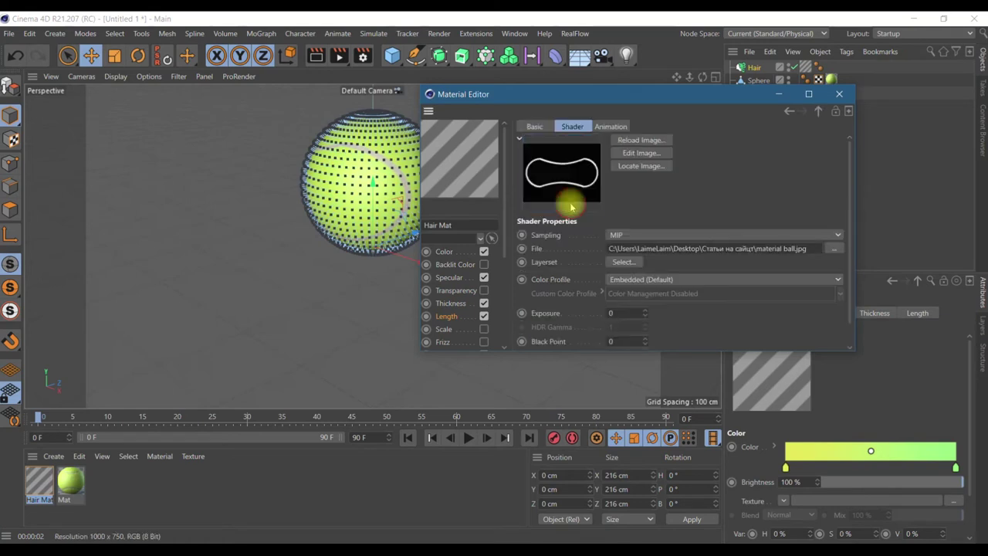
{"action": "left_click", "coordinate": [789, 110]}
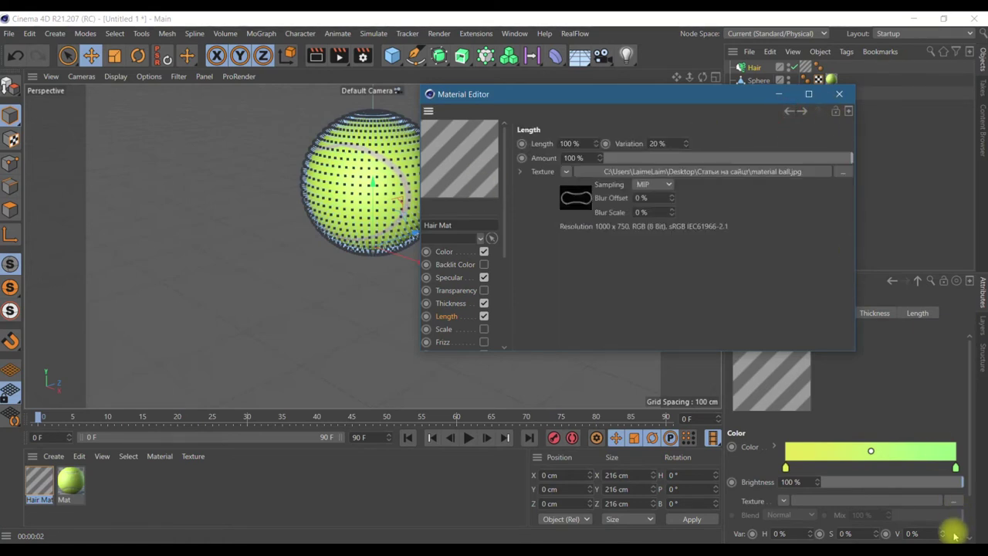
{"action": "left_click", "coordinate": [566, 172]}
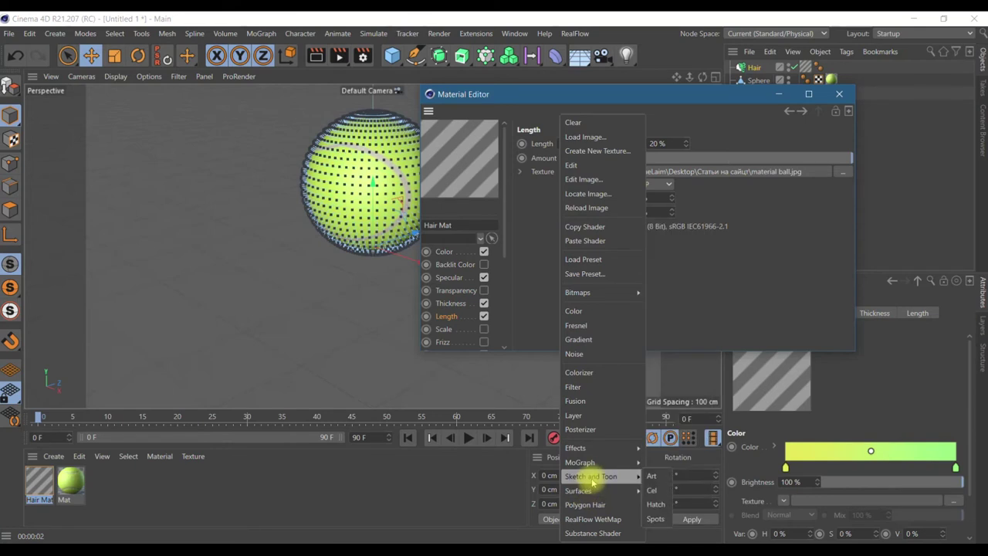
{"action": "mouse_move", "coordinate": [575, 448]}
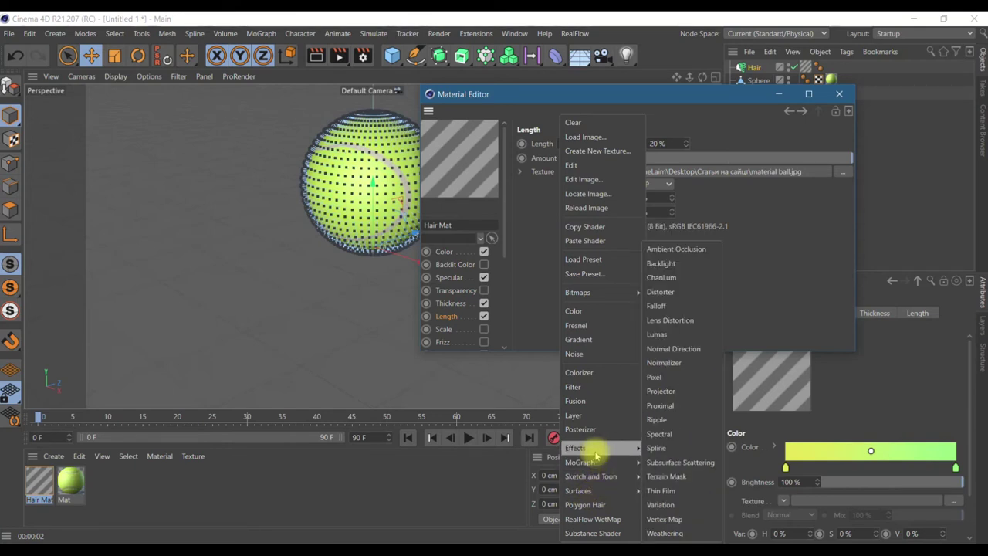
- Wrap material ball.jpg in a Projector shader set to Spherical projection
{"action": "left_click", "coordinate": [660, 392]}
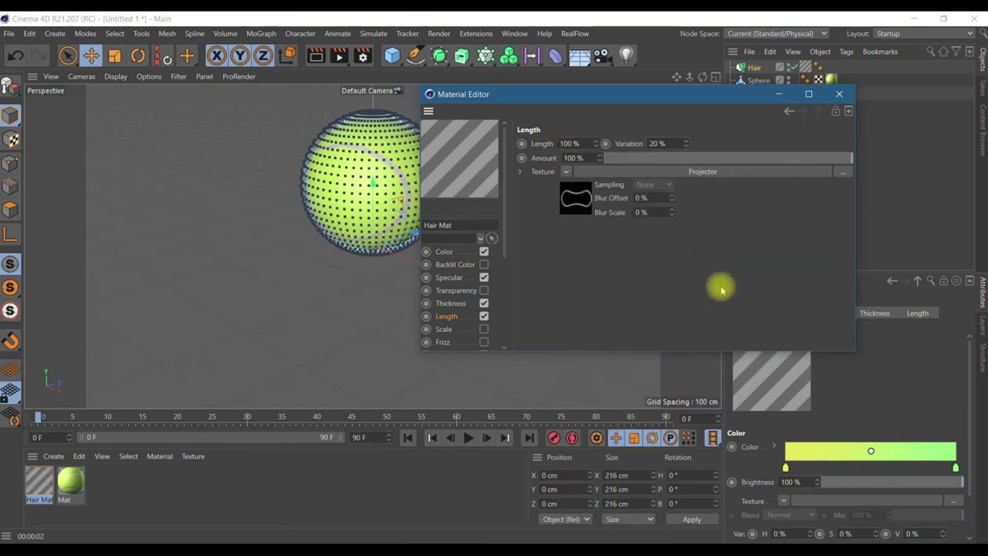
{"action": "left_click", "coordinate": [577, 203]}
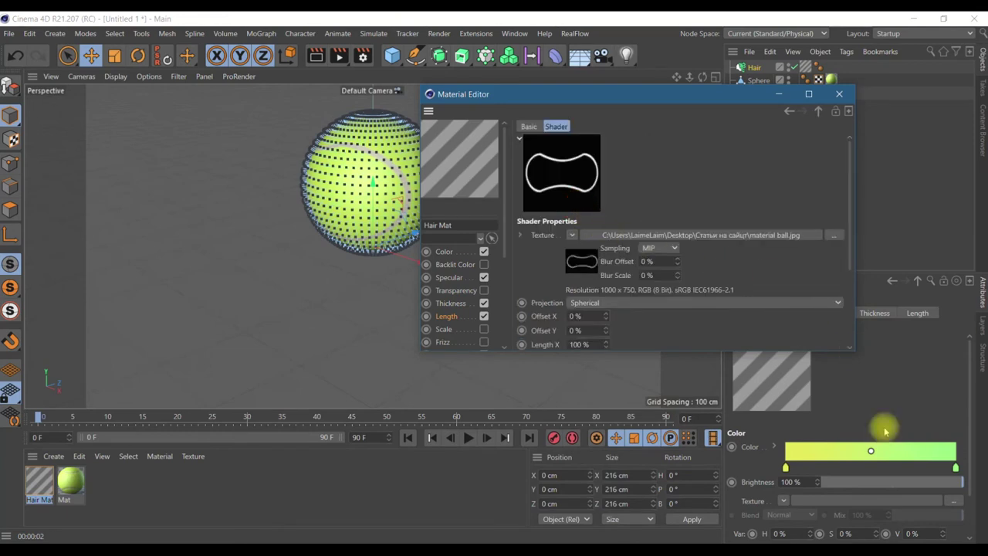
{"action": "left_click", "coordinate": [628, 303]}
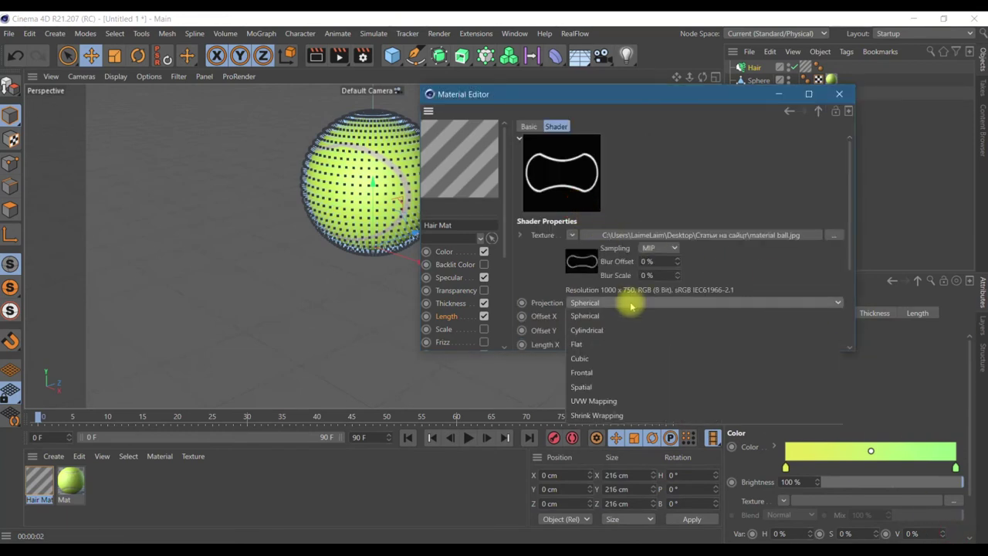
{"action": "left_click", "coordinate": [618, 314]}
{"action": "left_click_drag", "start_coordinate": [536, 93], "coordinate": [619, 111]}
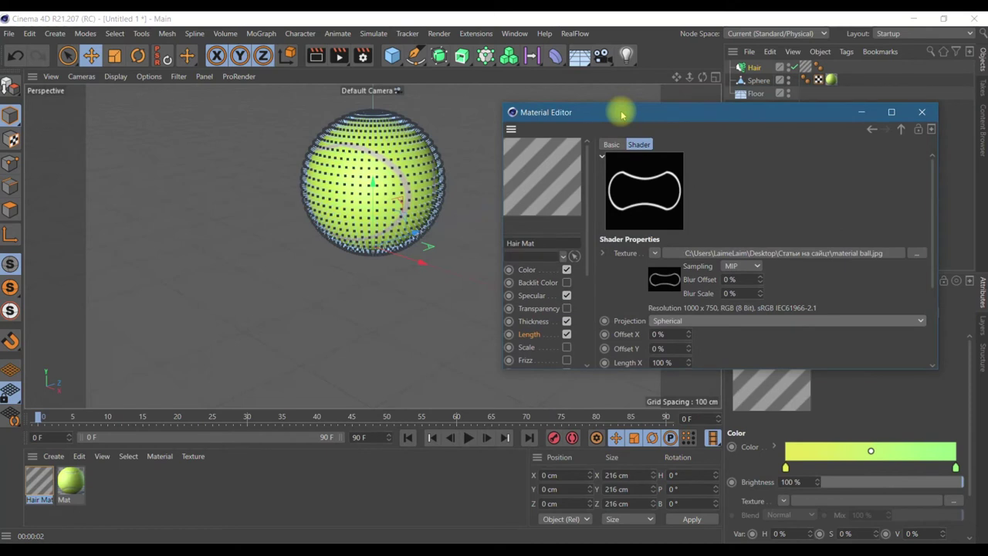
{"action": "scroll", "coordinate": [345, 170], "scroll_direction": "up", "scroll_amount": 2}
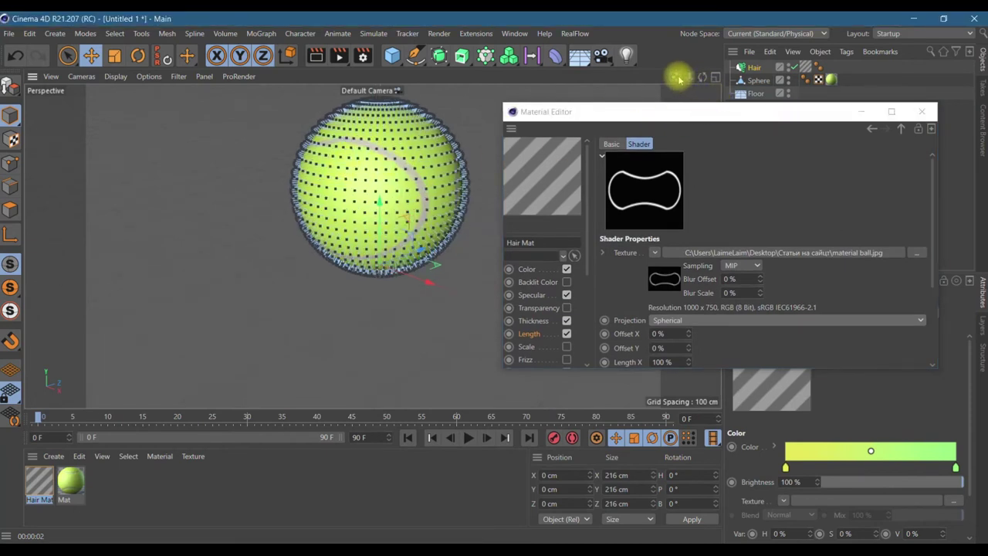
{"action": "left_click_drag", "start_coordinate": [679, 79], "coordinate": [643, 131]}
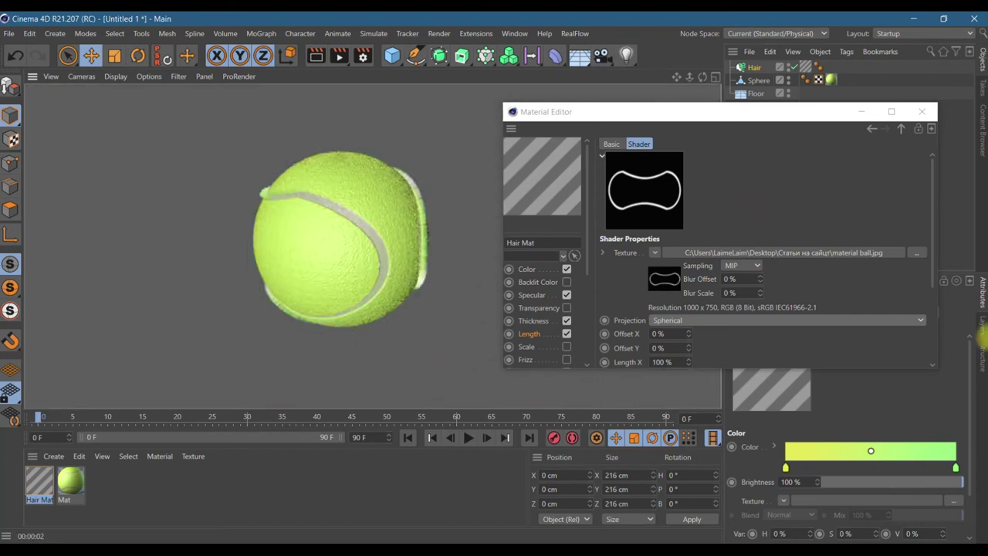
- Set the length bitmap's Black Point to 1 so the image inverts
{"action": "left_click", "coordinate": [662, 286]}
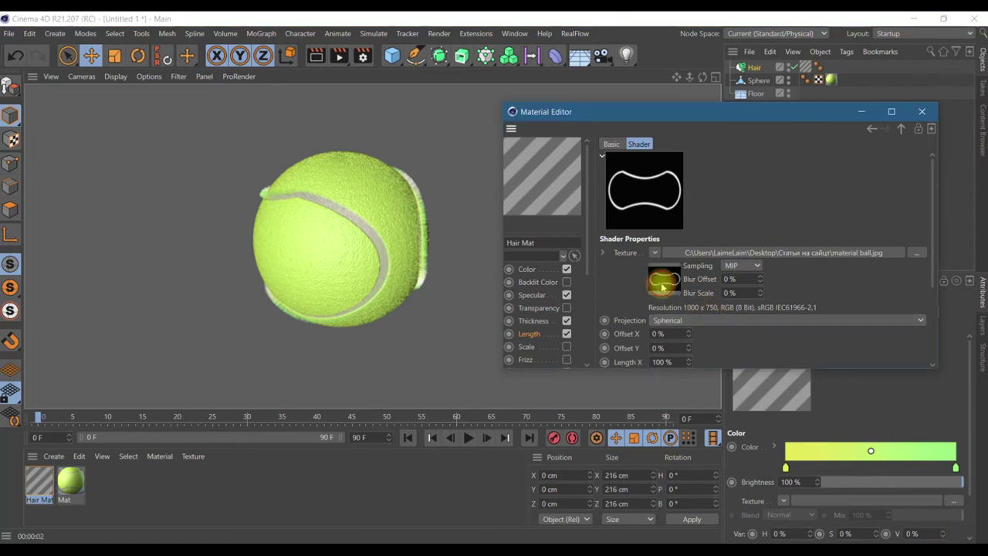
{"action": "left_click", "coordinate": [663, 285]}
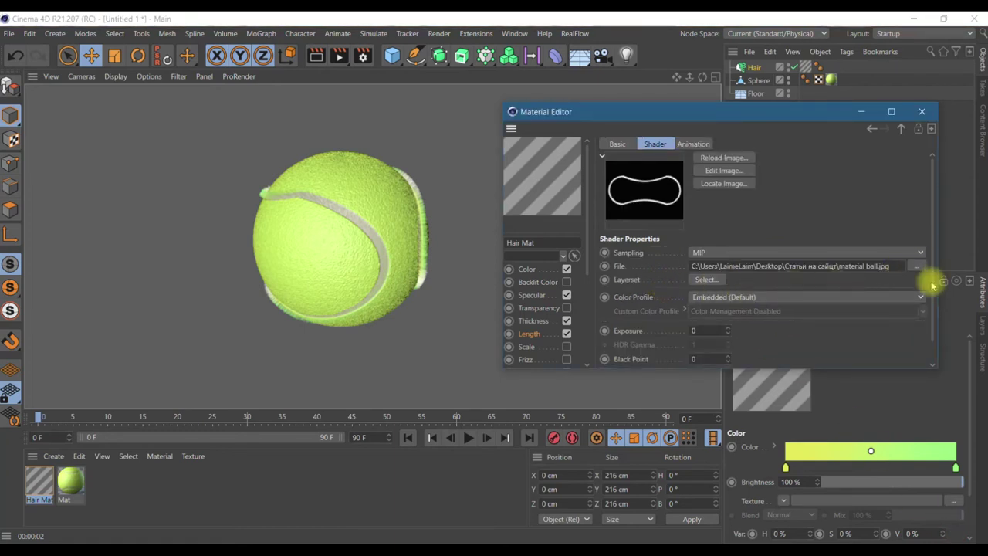
{"action": "left_click_drag", "start_coordinate": [932, 285], "coordinate": [934, 337]}
{"action": "left_click", "coordinate": [704, 336]}
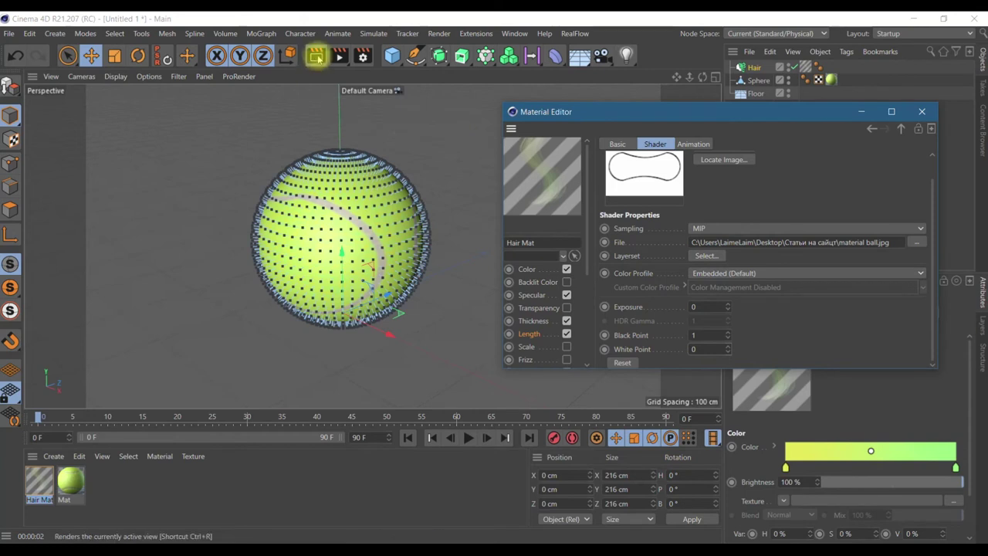
- Render a preview of the fuzzy tennis ball to check the seams
{"action": "left_click", "coordinate": [315, 56]}
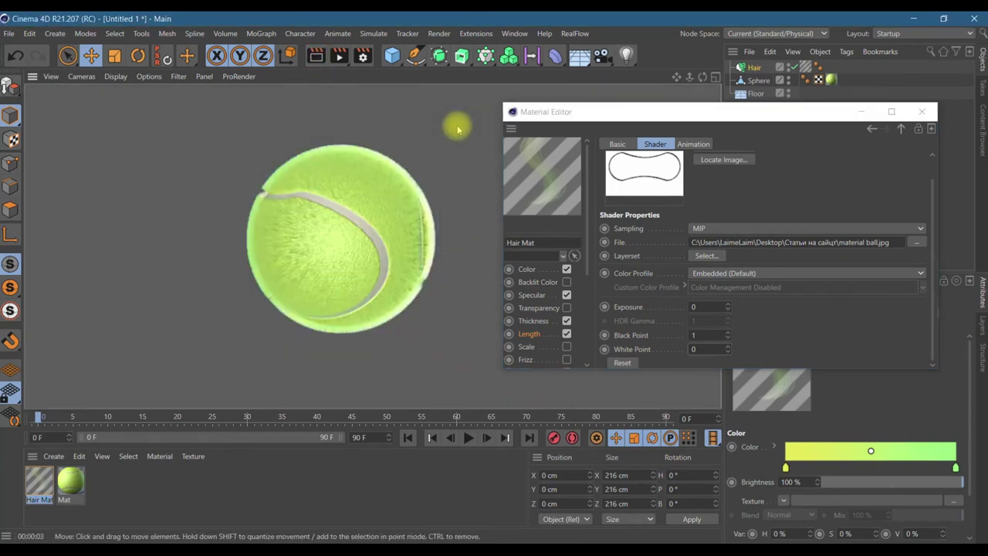
{"action": "left_click", "coordinate": [949, 532]}
{"action": "left_click_drag", "start_coordinate": [586, 258], "coordinate": [591, 327]}
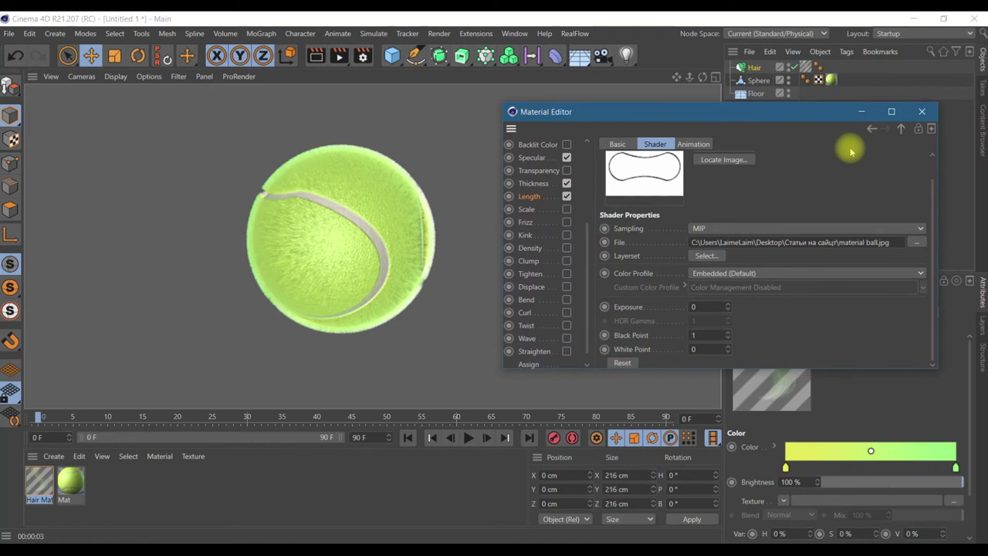
- Return from the length bitmap to the hair material's Specular page
{"action": "left_click", "coordinate": [870, 133]}
{"action": "left_click", "coordinate": [870, 133]}
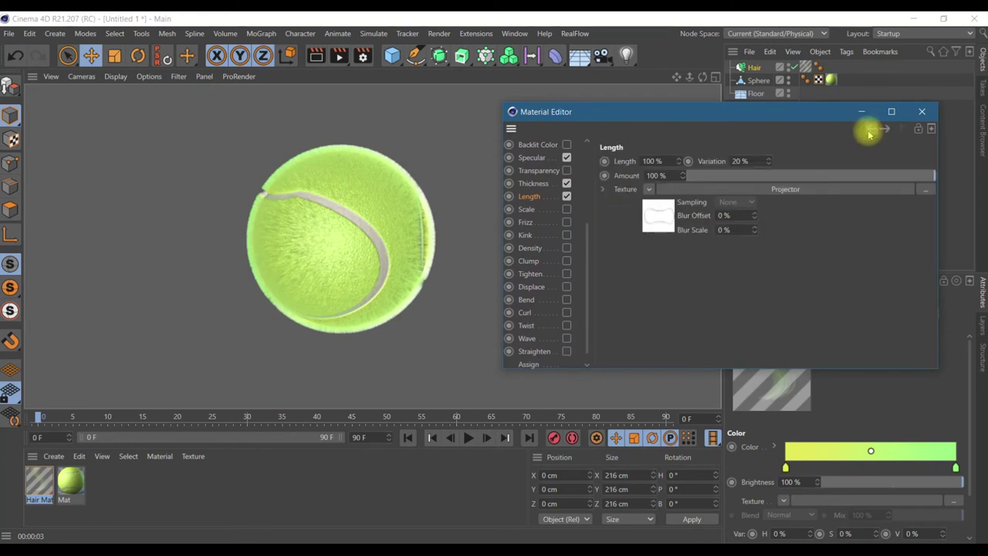
{"action": "left_click", "coordinate": [869, 133]}
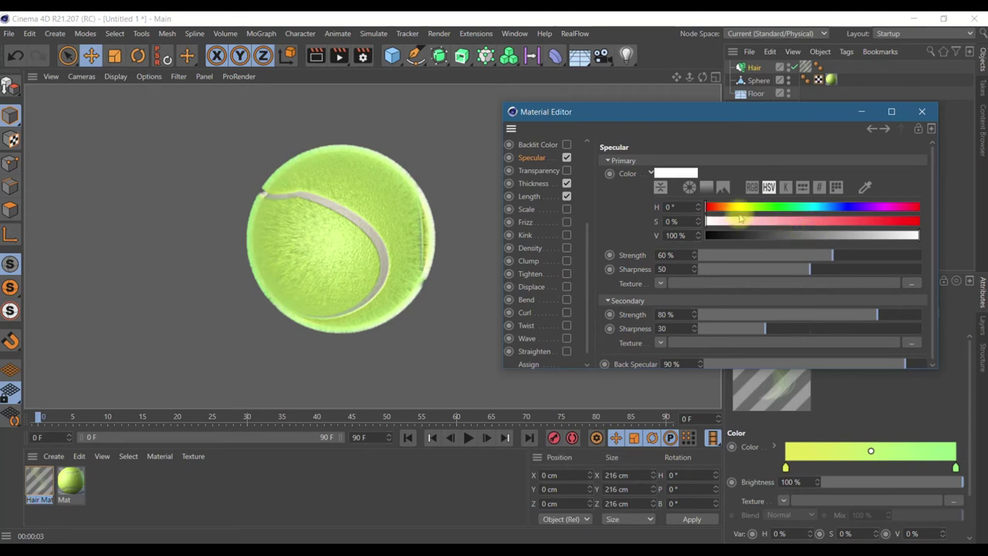
{"action": "left_click_drag", "start_coordinate": [649, 120], "coordinate": [647, 120]}
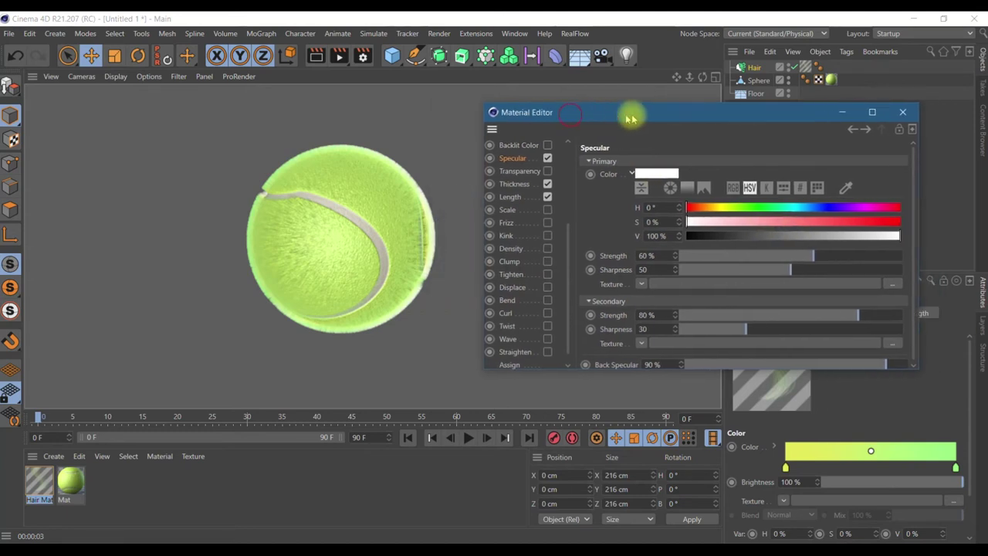
- Enable Frizz (10%), Kink (30%) and Twist (40°), then close the Material Editor
{"action": "left_click", "coordinate": [564, 223]}
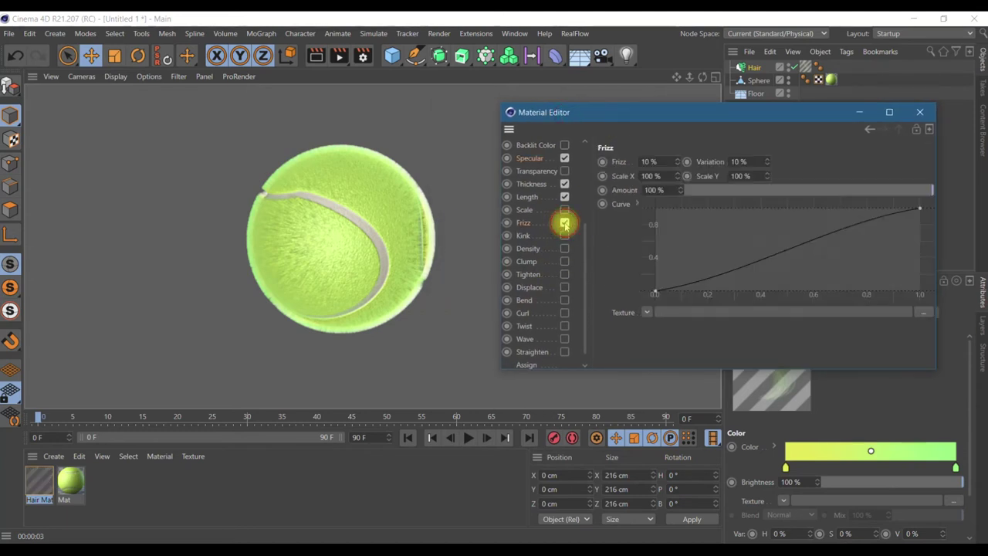
{"action": "left_click", "coordinate": [565, 235]}
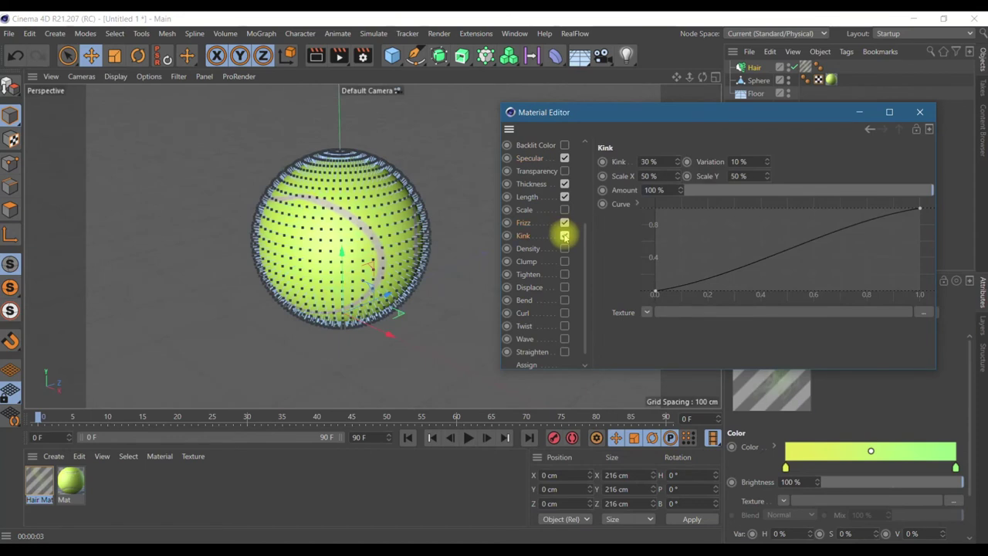
{"action": "left_click", "coordinate": [564, 326]}
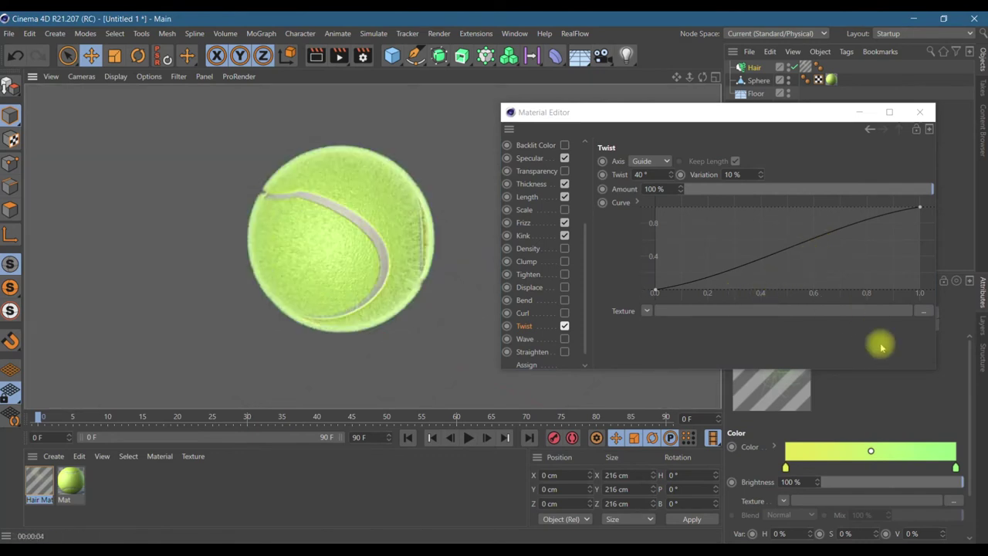
{"action": "left_click", "coordinate": [955, 533]}
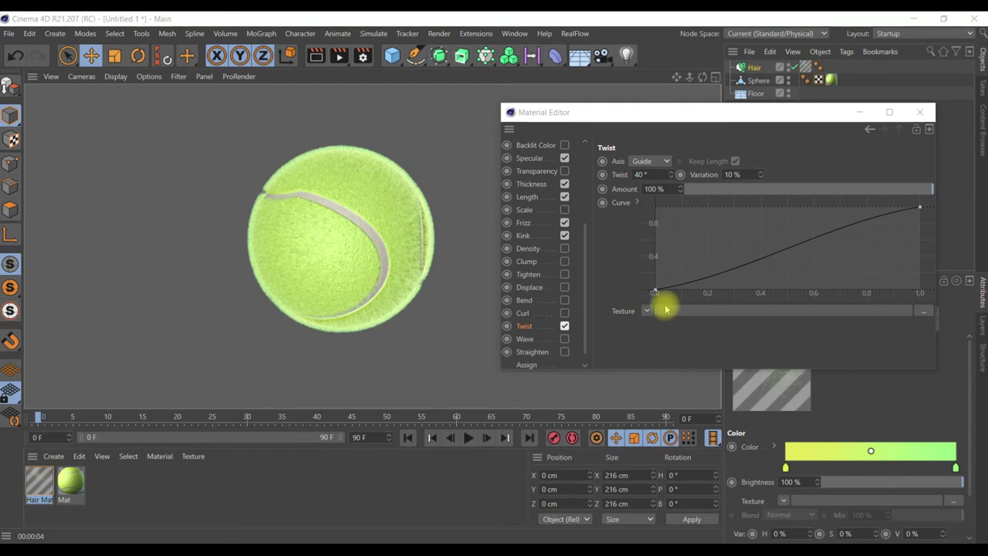
{"action": "left_click", "coordinate": [921, 115]}
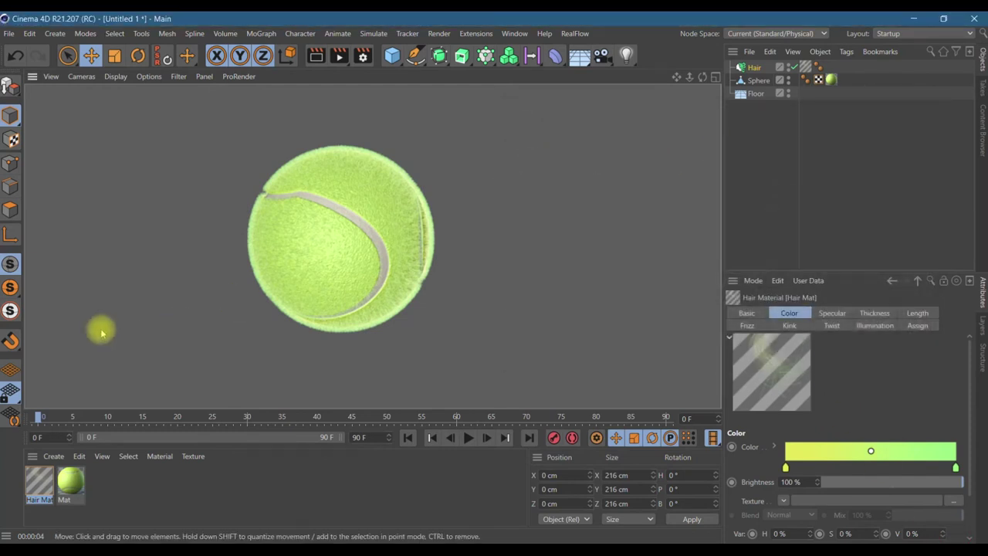
- Create standard material Mat.1 and enable its Bump channel with a Noise texture
{"action": "left_click", "coordinate": [53, 455]}
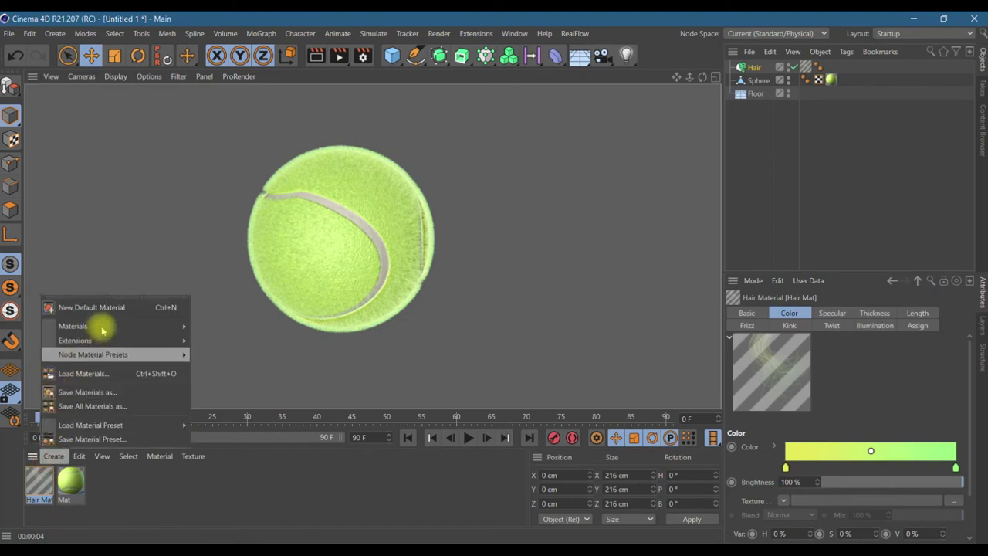
{"action": "mouse_move", "coordinate": [73, 326]}
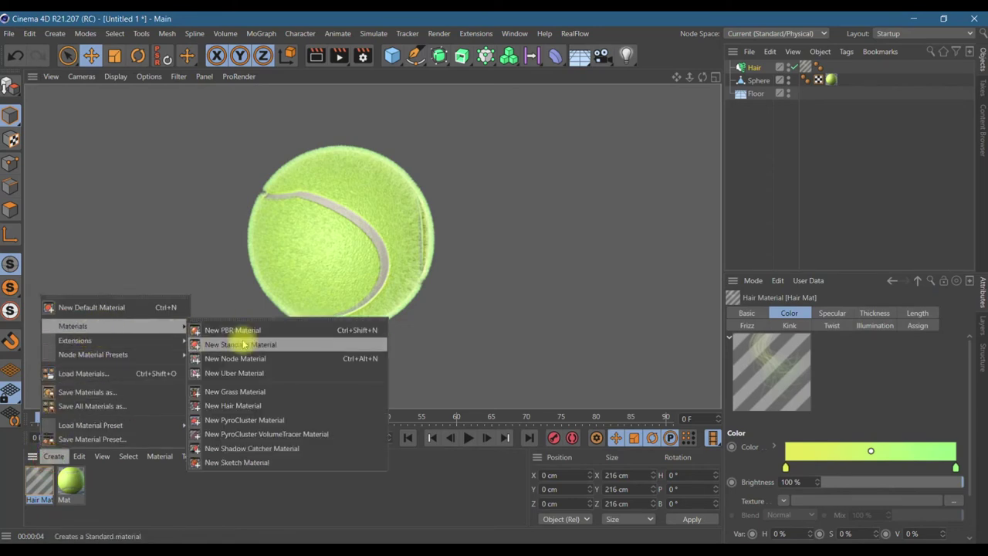
{"action": "left_click", "coordinate": [243, 345]}
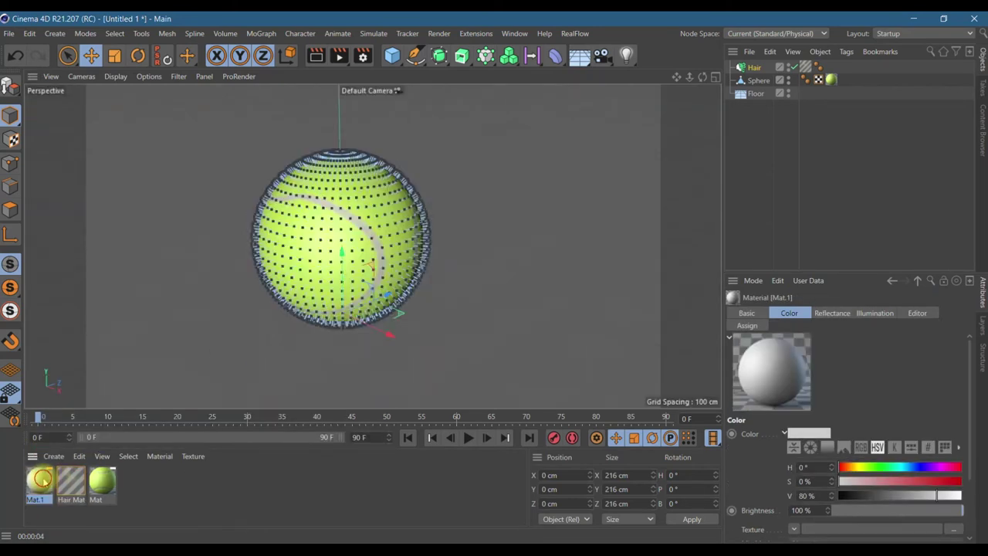
{"action": "double_click", "coordinate": [42, 480]}
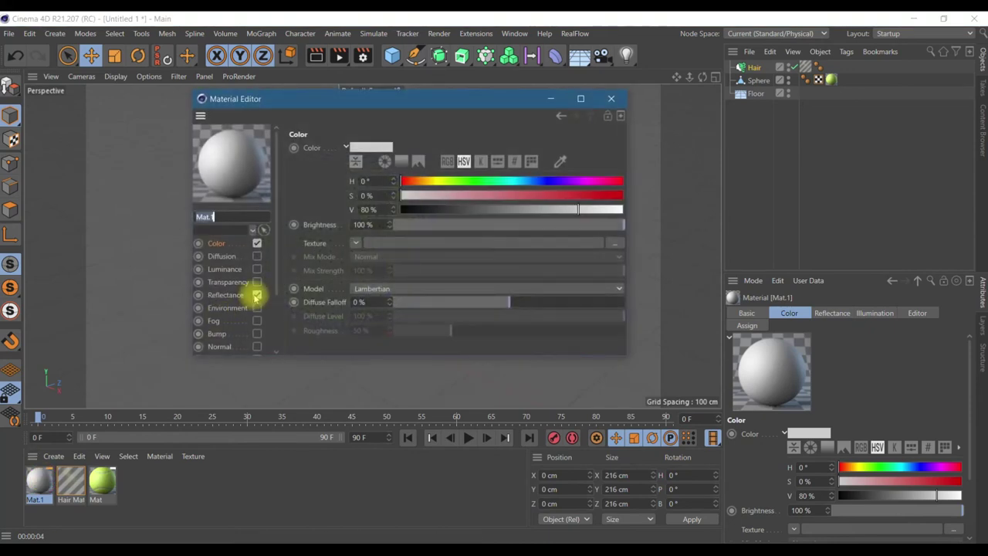
{"action": "left_click", "coordinate": [256, 333]}
{"action": "left_click", "coordinate": [347, 181]}
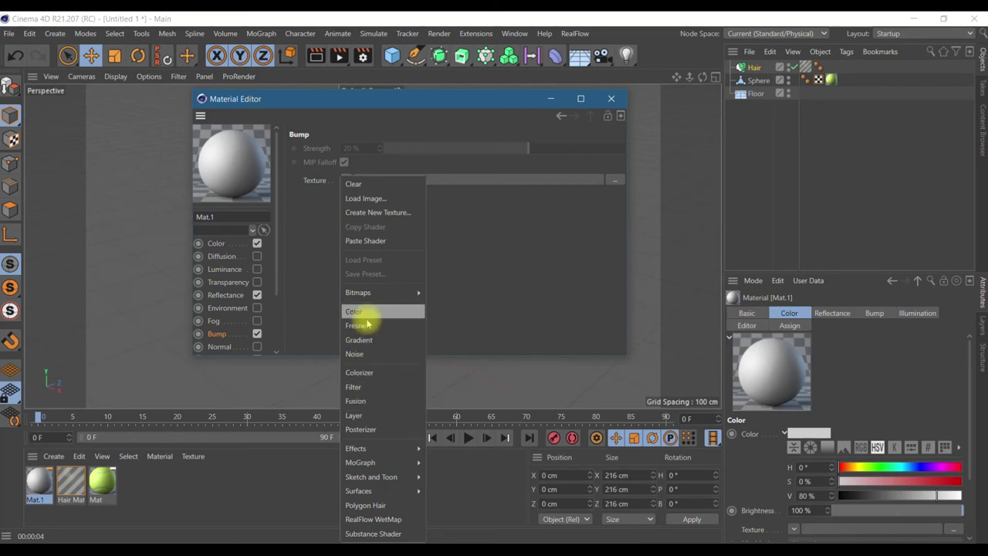
{"action": "left_click", "coordinate": [369, 353]}
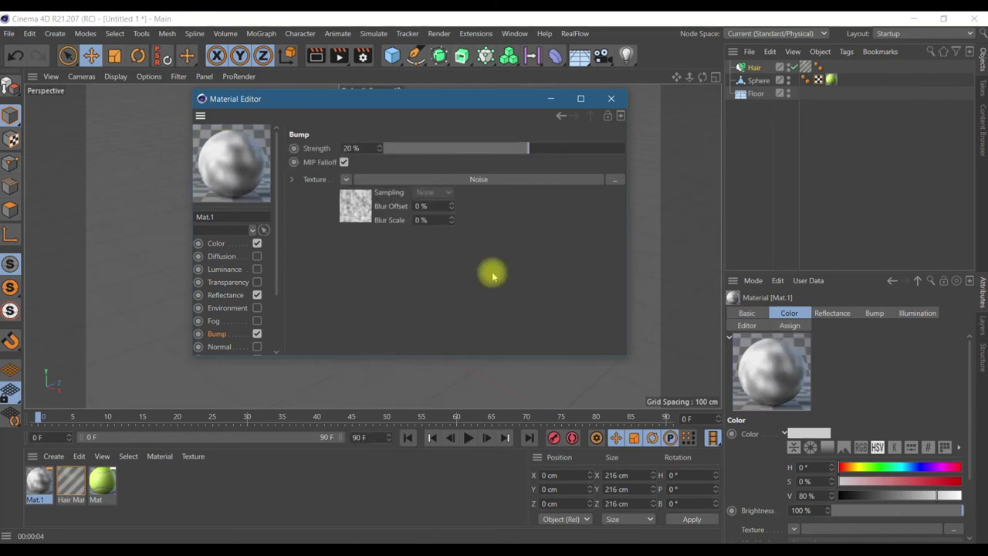
- Give Mat.1 a green colour with hue 121°
{"action": "left_click", "coordinate": [351, 213]}
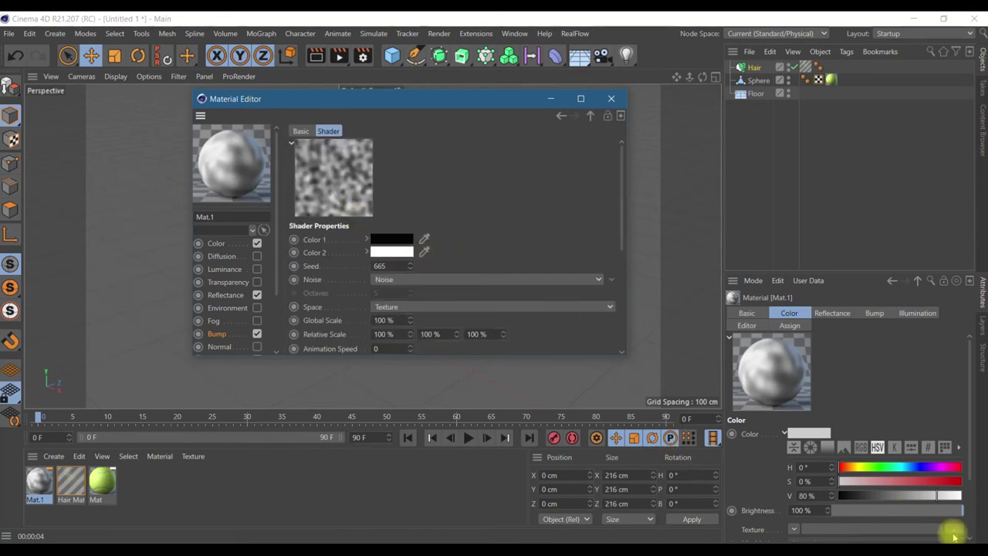
{"action": "left_click", "coordinate": [230, 244]}
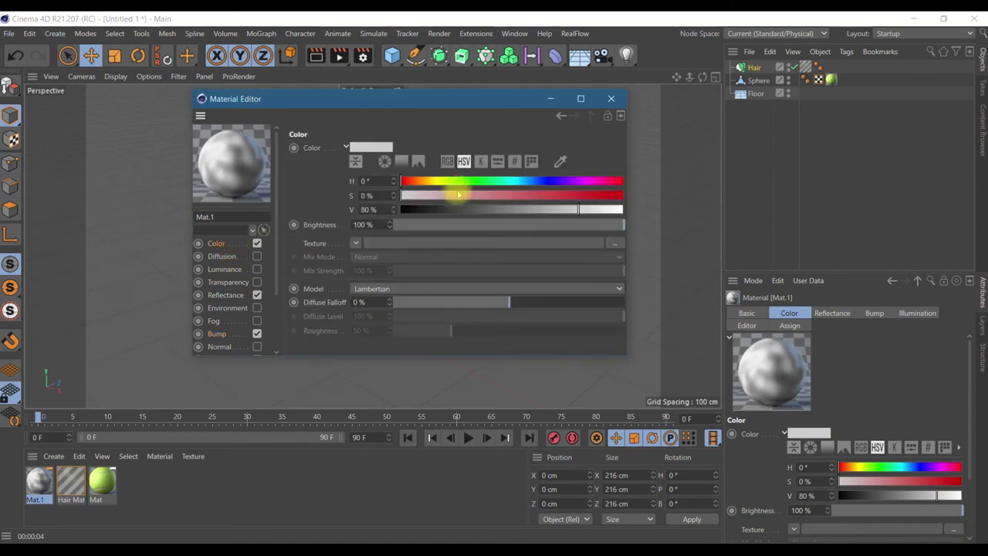
{"action": "left_click", "coordinate": [475, 180]}
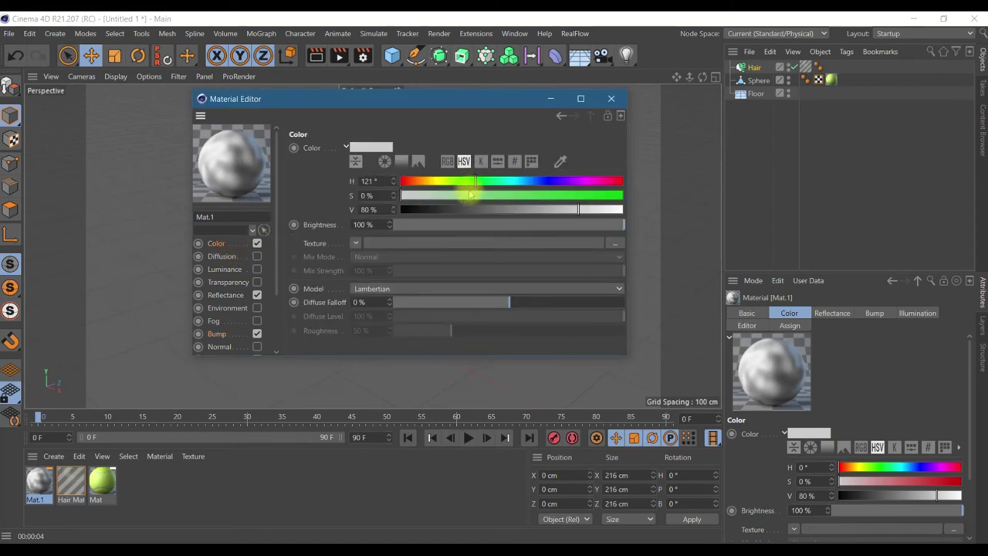
{"action": "left_click", "coordinate": [553, 196]}
{"action": "left_click", "coordinate": [506, 209]}
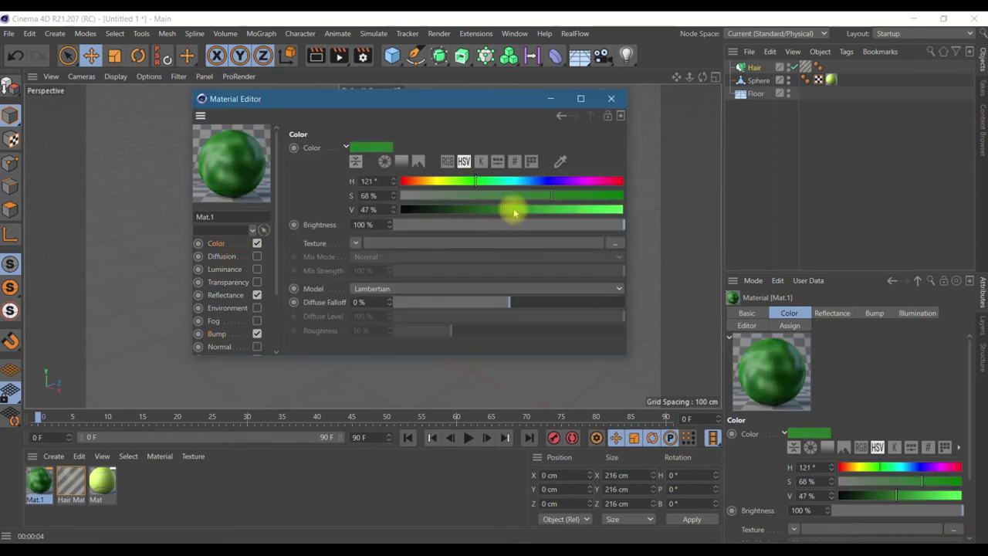
{"action": "left_click_drag", "start_coordinate": [546, 198], "coordinate": [522, 200]}
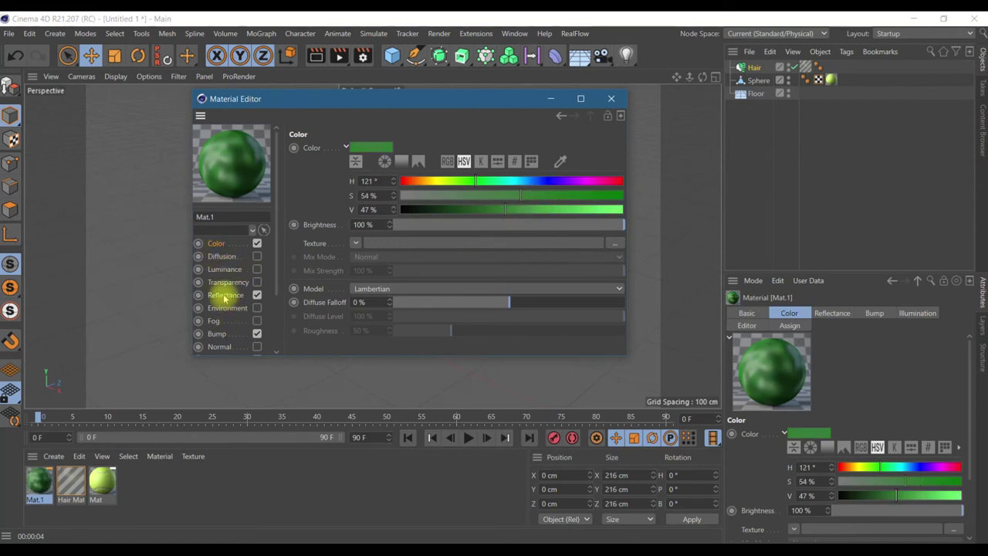
- Switch off the Bump channel and reload Noise as its bump texture
{"action": "left_click", "coordinate": [218, 334]}
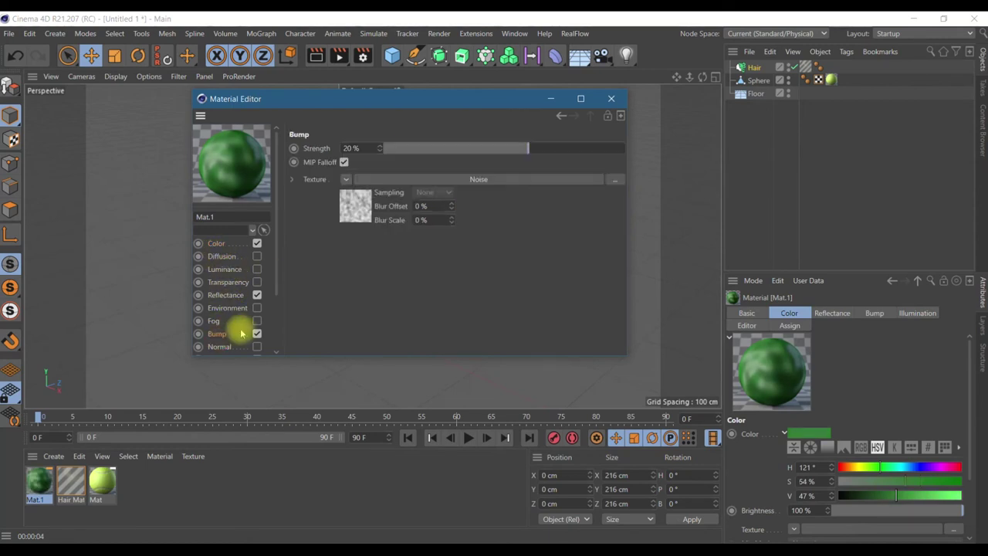
{"action": "left_click", "coordinate": [257, 335]}
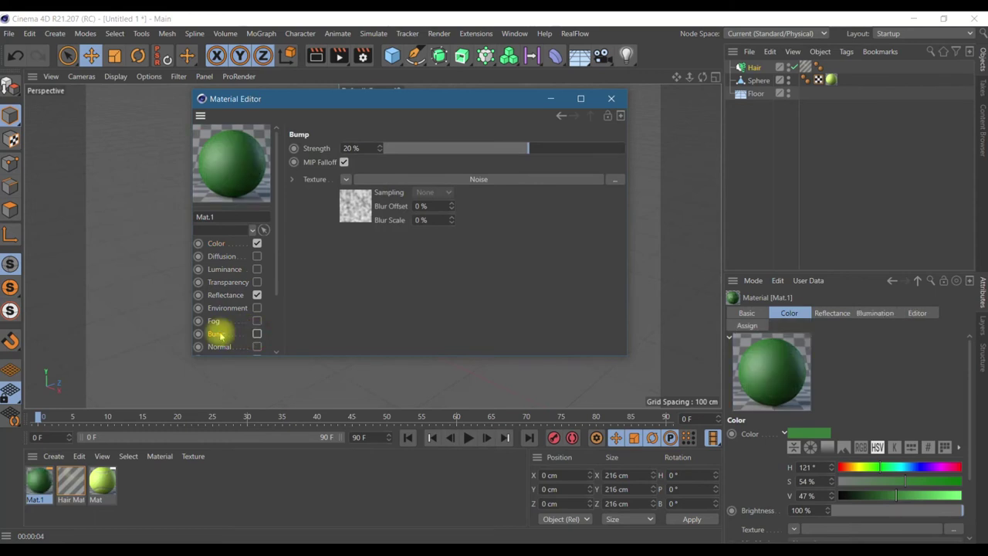
{"action": "left_click", "coordinate": [346, 179]}
{"action": "left_click", "coordinate": [352, 165]}
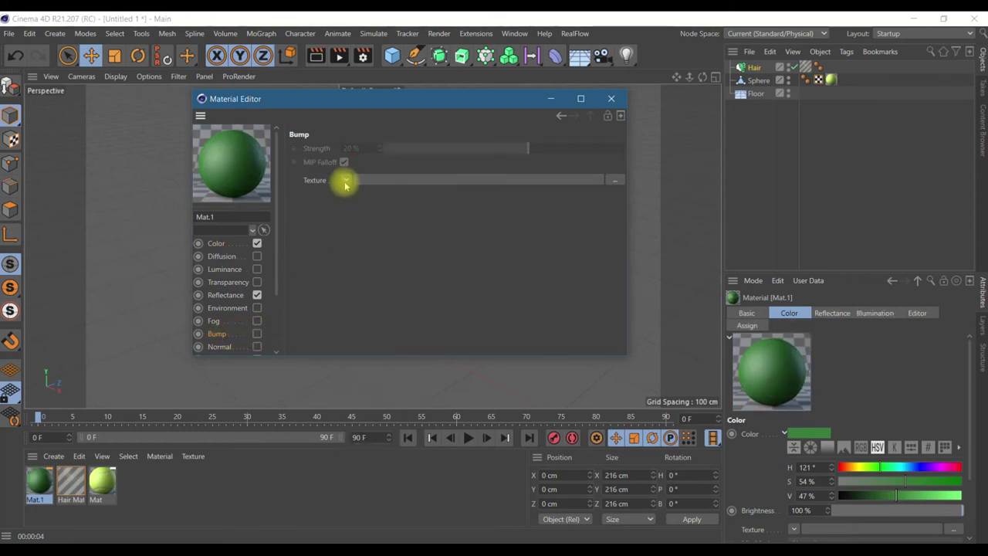
{"action": "left_click", "coordinate": [342, 181]}
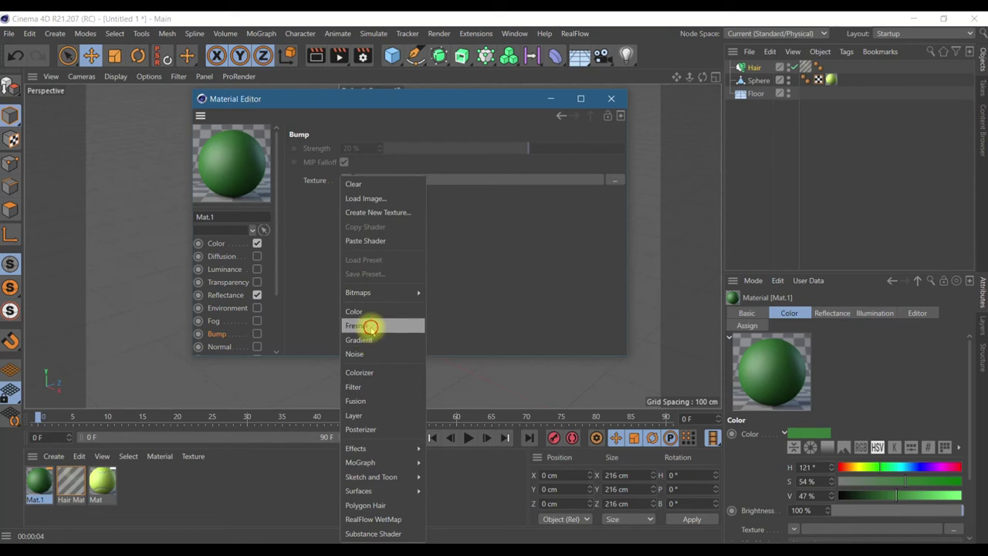
{"action": "left_click", "coordinate": [372, 325]}
{"action": "left_click", "coordinate": [345, 180]}
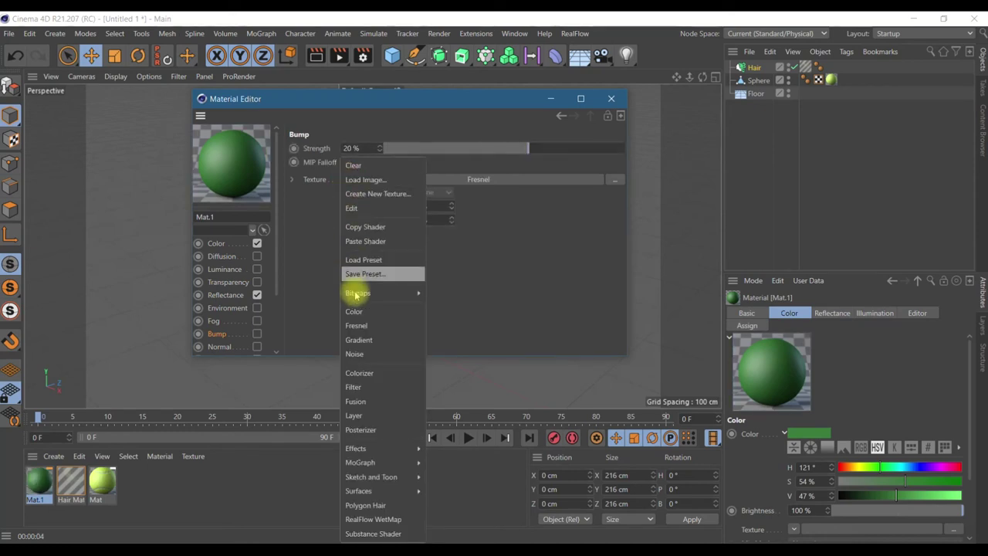
{"action": "left_click", "coordinate": [358, 353]}
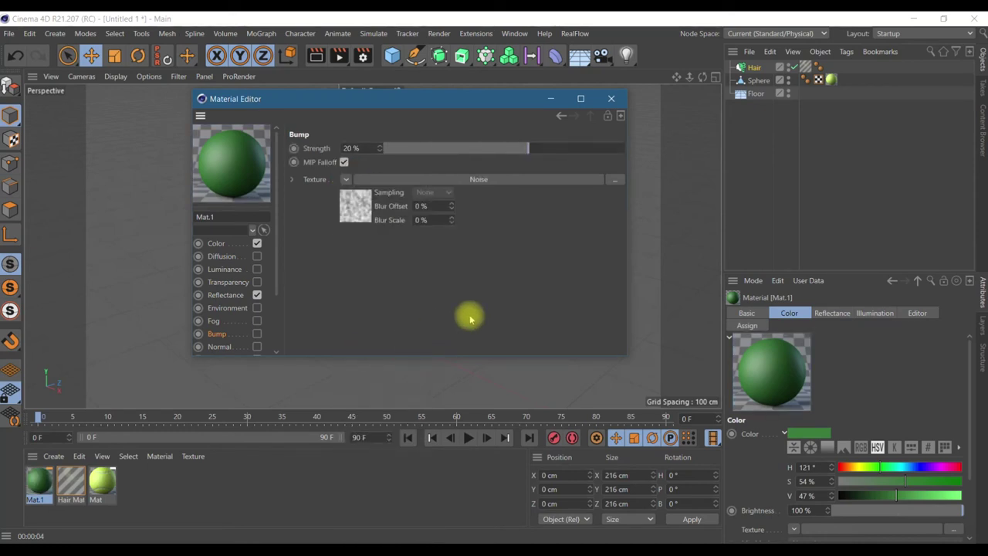
- Set the Noise shader's Global Scale to 10%
{"action": "left_click", "coordinate": [354, 209]}
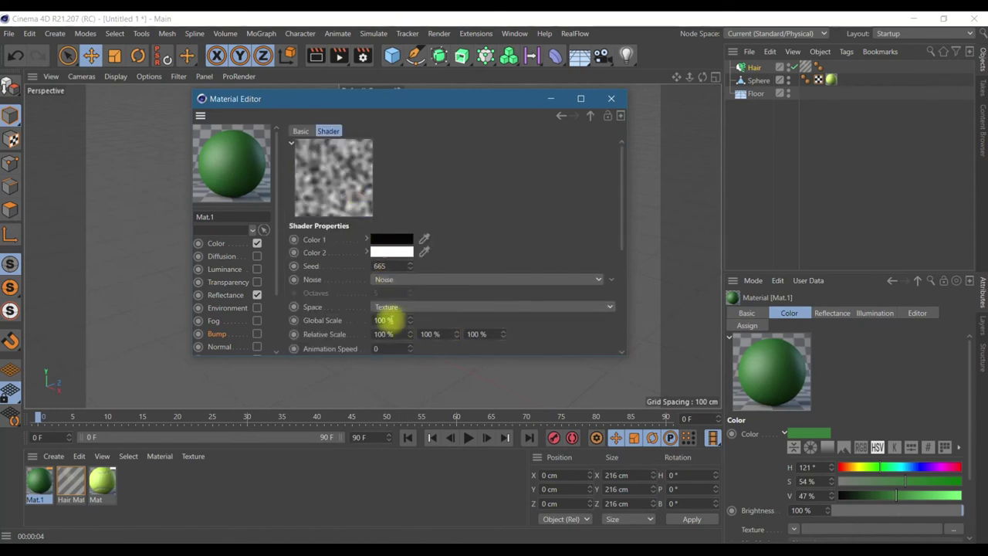
{"action": "left_click", "coordinate": [382, 319]}
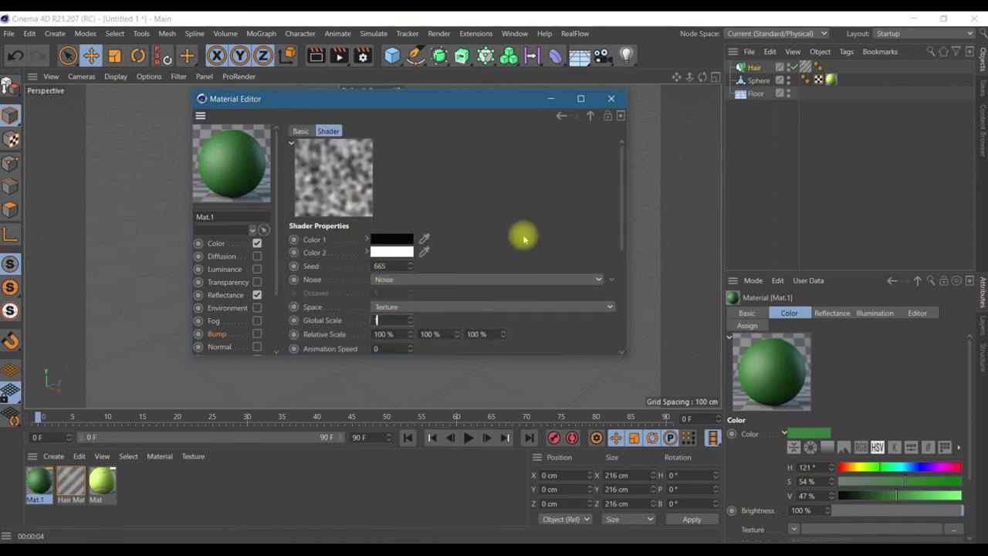
{"action": "type", "text": "10"}
{"action": "key", "text": "Return"}
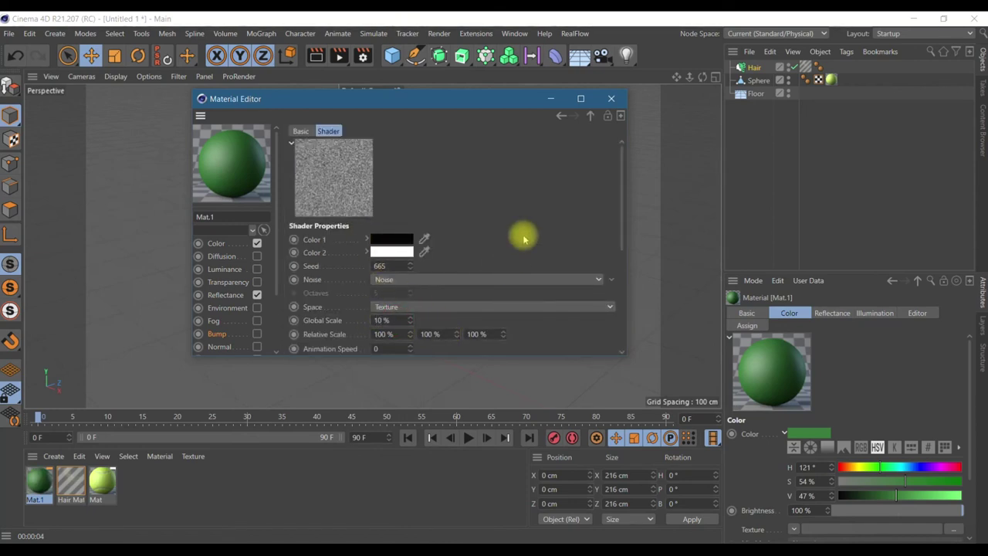
- Set Mat.1's colour to HSV 121°, 51%, 67% and apply it to the Floor
{"action": "left_click", "coordinate": [217, 243]}
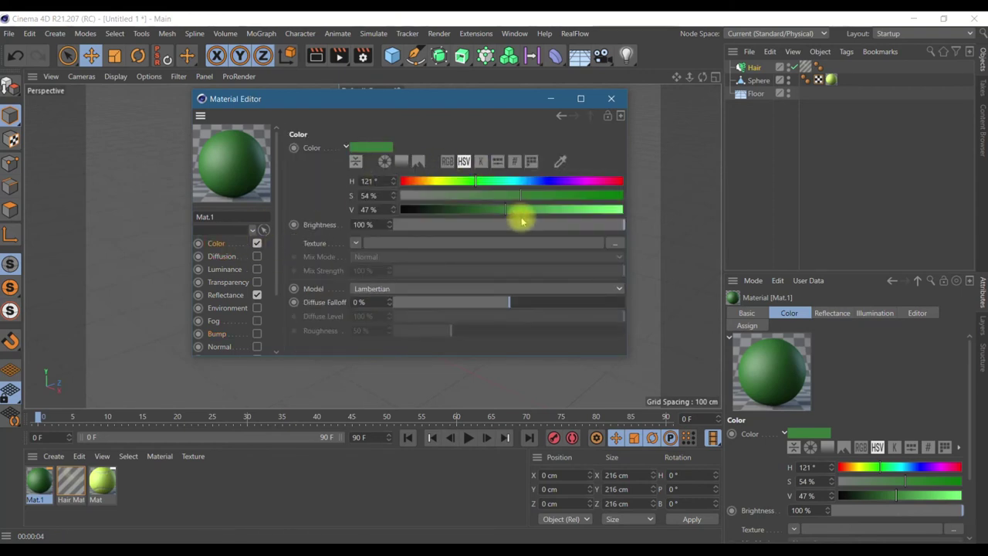
{"action": "left_click_drag", "start_coordinate": [536, 199], "coordinate": [467, 196]}
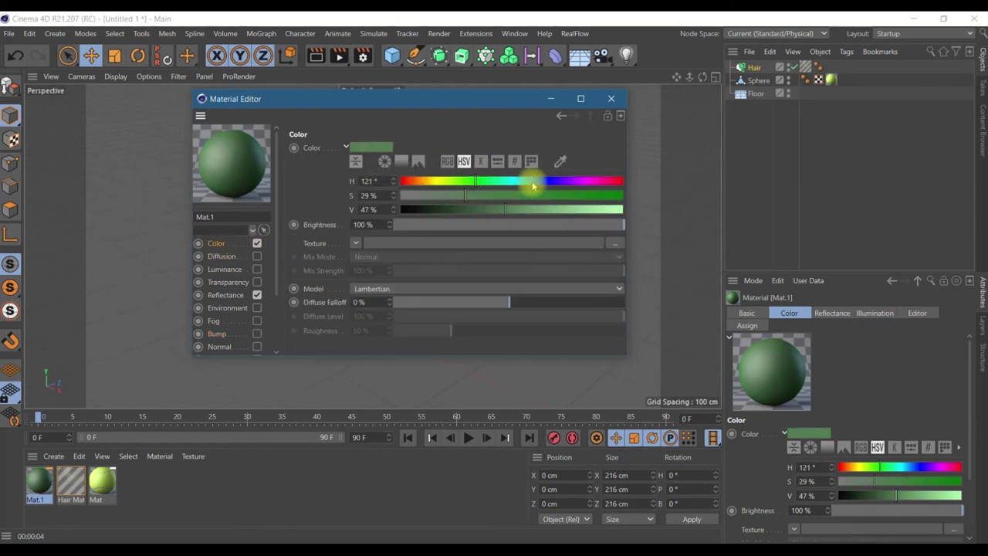
{"action": "left_click", "coordinate": [548, 208]}
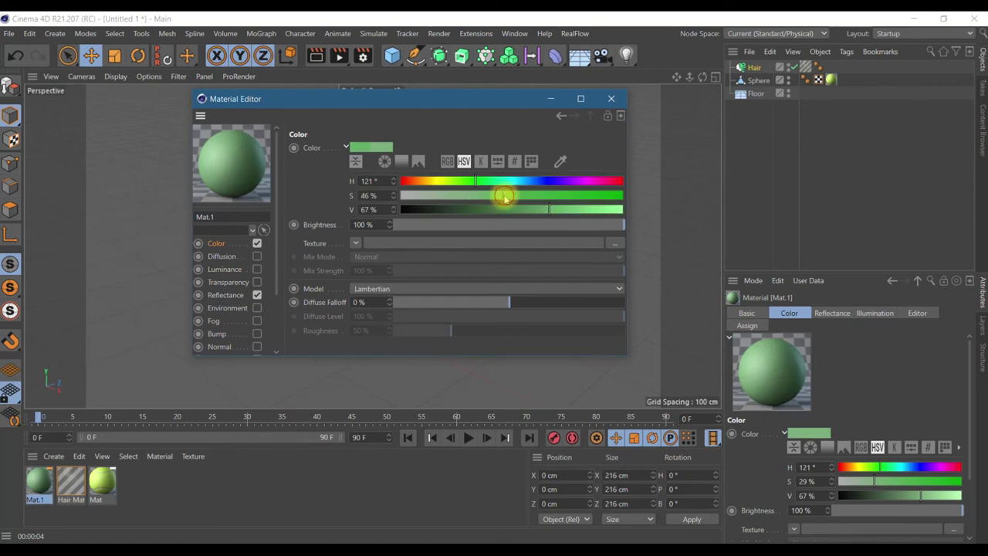
{"action": "left_click_drag", "start_coordinate": [504, 198], "coordinate": [531, 201]}
{"action": "left_click_drag", "start_coordinate": [530, 199], "coordinate": [514, 195]}
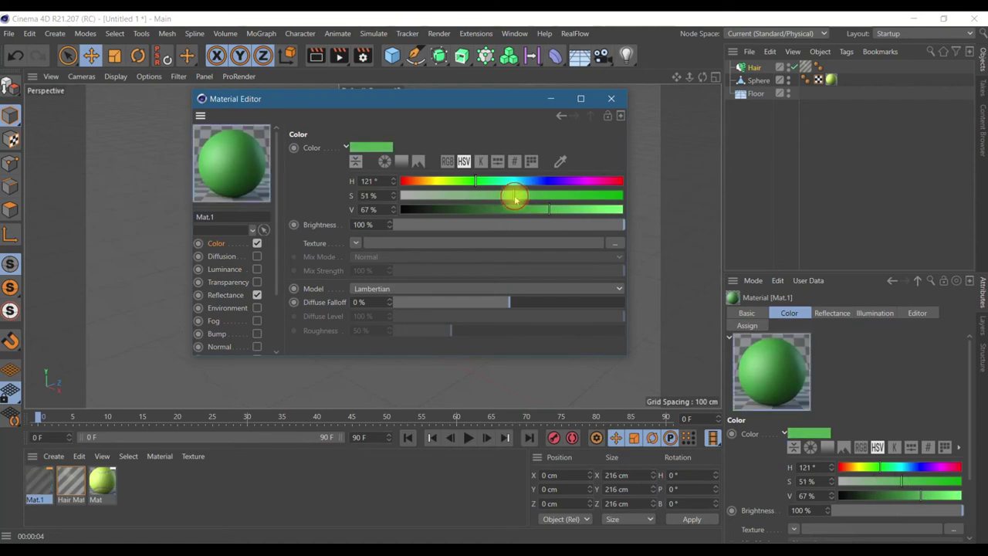
{"action": "left_click", "coordinate": [611, 98]}
{"action": "mouse_move", "coordinate": [43, 479]}
{"action": "left_mouse_down"}
{"action": "mouse_move", "coordinate": [756, 85]}
{"action": "mouse_move", "coordinate": [758, 93]}
{"action": "left_mouse_up"}
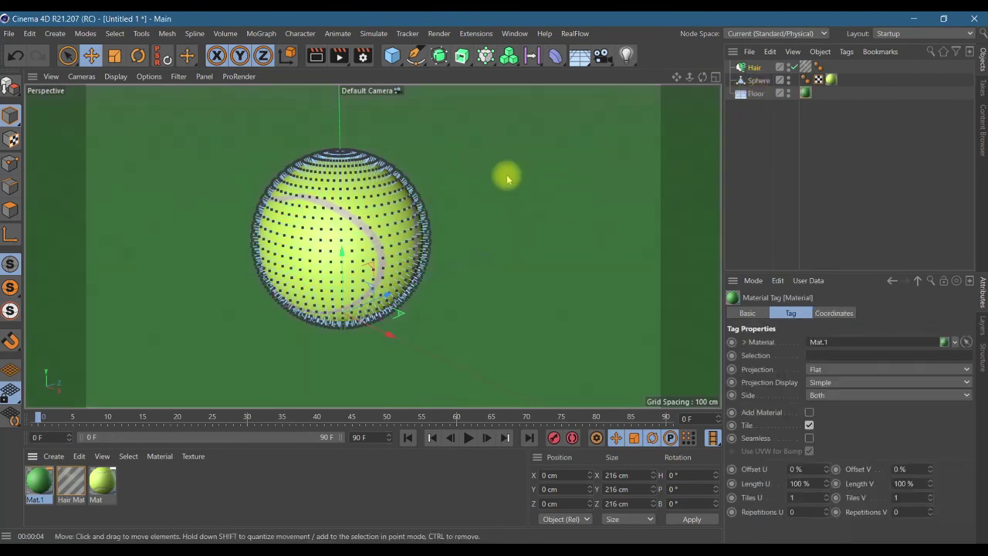
- Preview the green floor, then re-enable Mat.1's Noise bump at 7% strength
{"action": "left_click", "coordinate": [316, 55]}
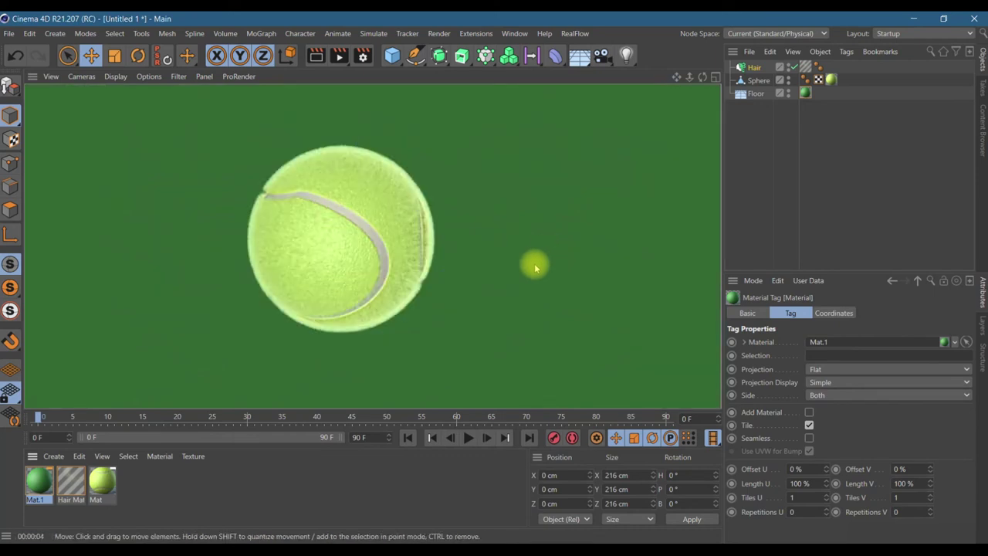
{"action": "double_click", "coordinate": [38, 481]}
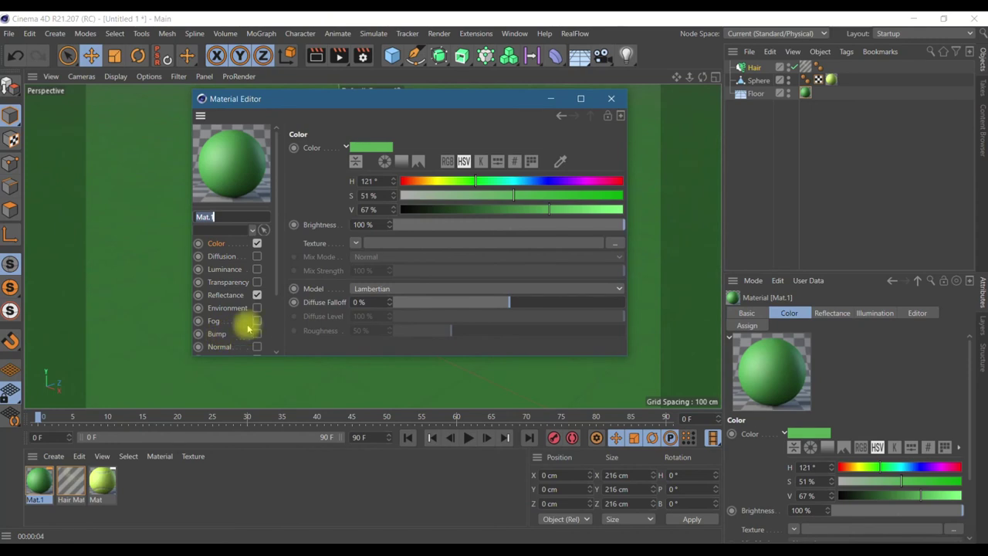
{"action": "left_click", "coordinate": [223, 336]}
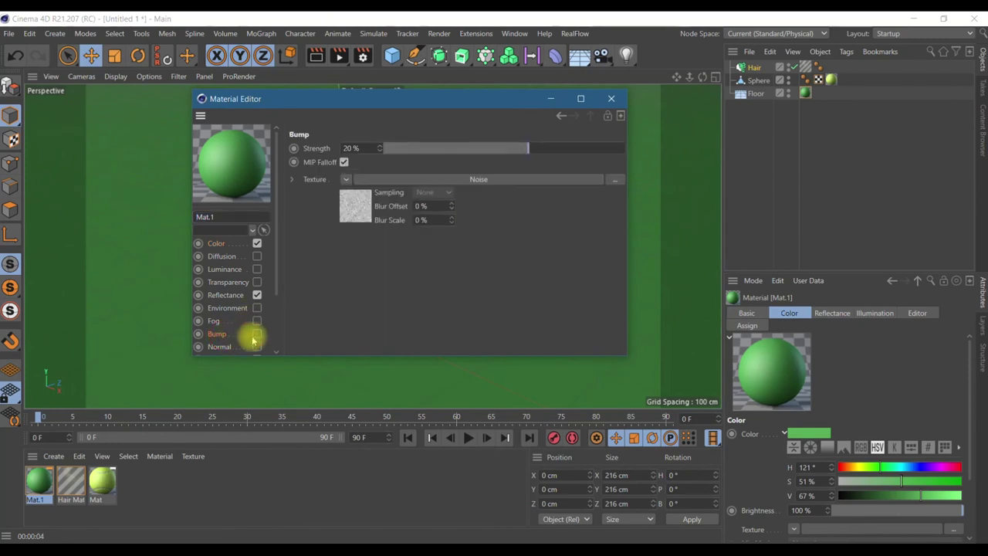
{"action": "left_click", "coordinate": [256, 334]}
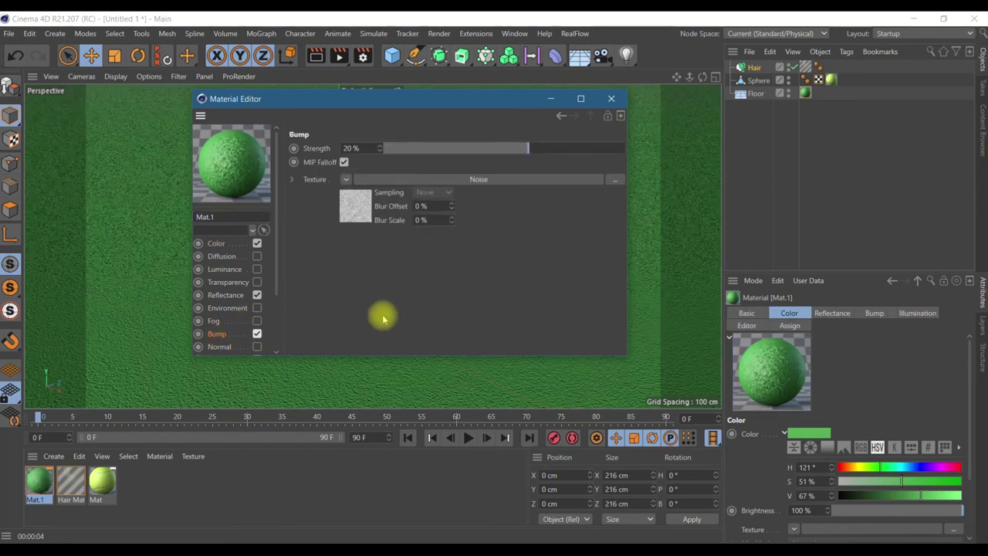
{"action": "left_click", "coordinate": [359, 148]}
{"action": "key", "text": "Return"}
{"action": "left_click", "coordinate": [611, 99]}
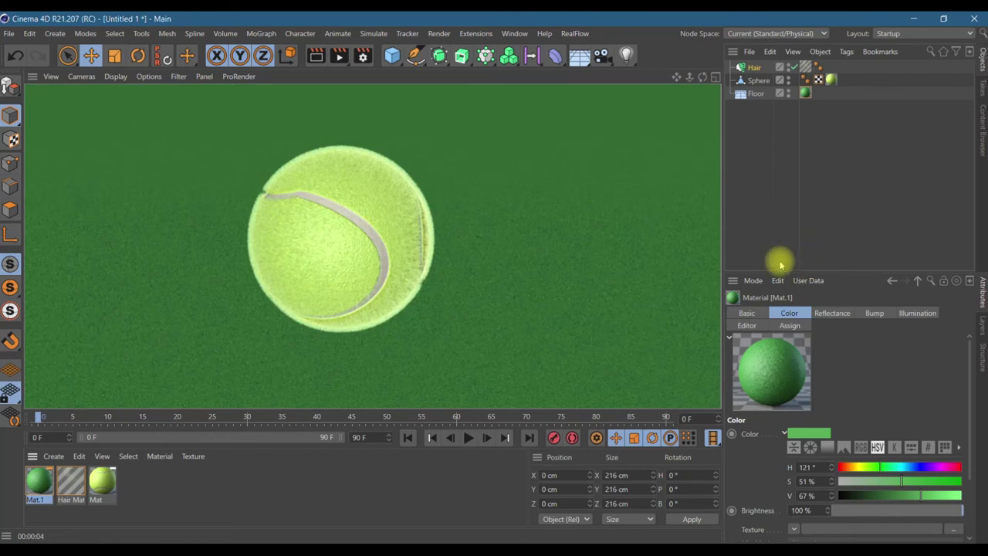
{"action": "left_click", "coordinate": [701, 77]}
{"action": "left_click_drag", "start_coordinate": [701, 77], "coordinate": [373, 246]}
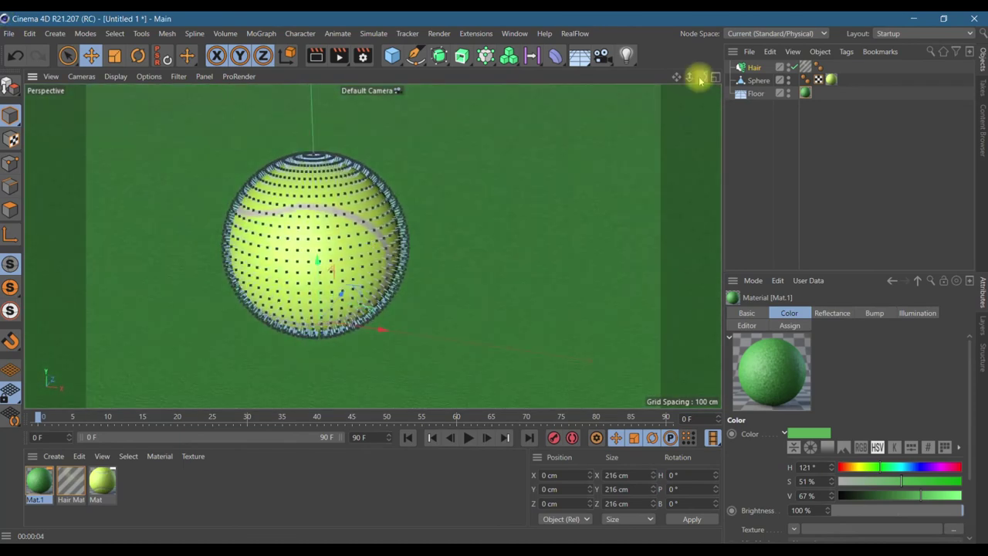
- Set the hair count to 200000 and place a new light up-left of the ball
{"action": "left_click", "coordinate": [756, 67]}
{"action": "left_click", "coordinate": [779, 367]}
{"action": "type", "text": "200000"}
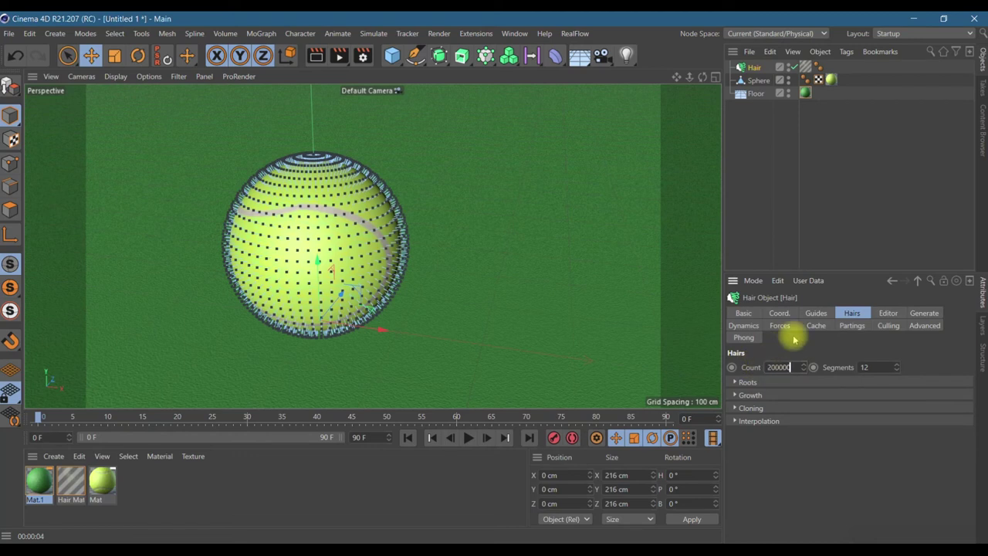
{"action": "key", "text": "Return"}
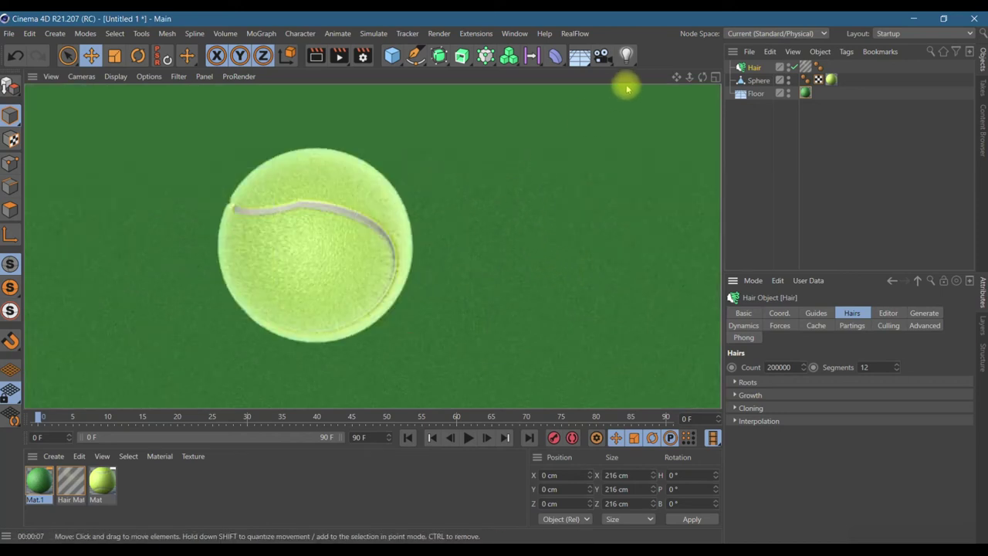
{"action": "left_click", "coordinate": [626, 55]}
{"action": "mouse_move", "coordinate": [316, 261]}
{"action": "left_mouse_down"}
{"action": "mouse_move", "coordinate": [330, 104]}
{"action": "mouse_move", "coordinate": [375, 177]}
{"action": "mouse_move", "coordinate": [141, 177]}
{"action": "mouse_move", "coordinate": [155, 180]}
{"action": "left_mouse_up"}
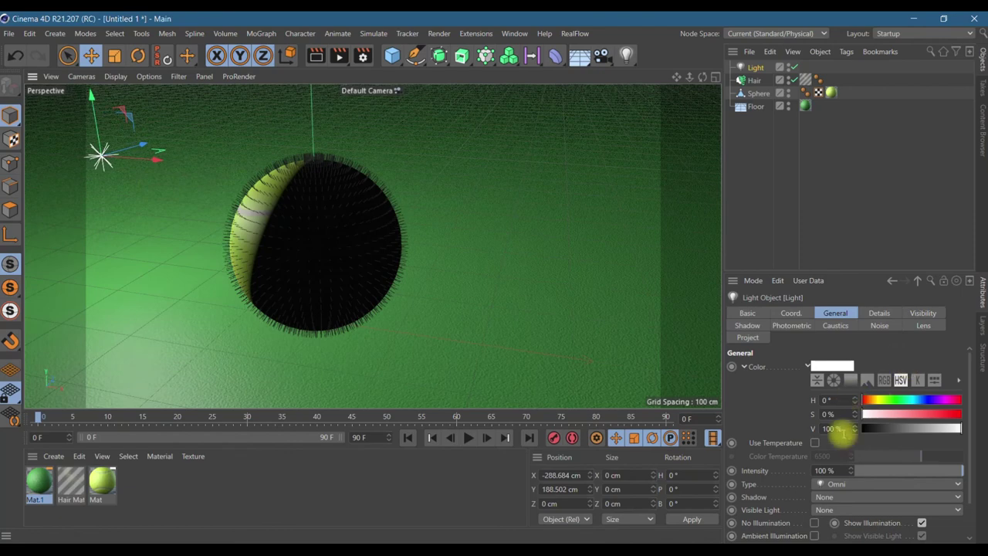
- Give the first light soft shadow maps and a pale yellow 56° colour
{"action": "left_click", "coordinate": [842, 496]}
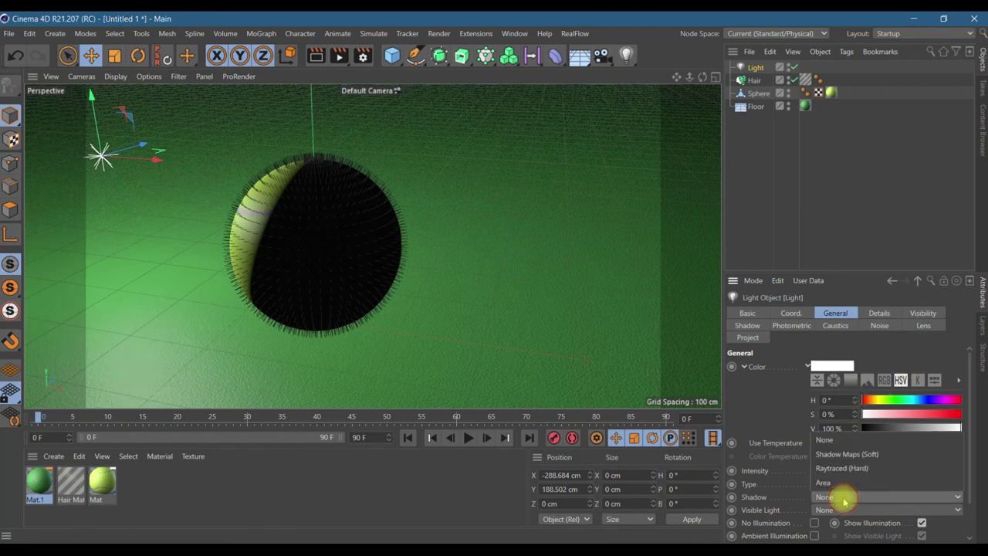
{"action": "left_click", "coordinate": [860, 454]}
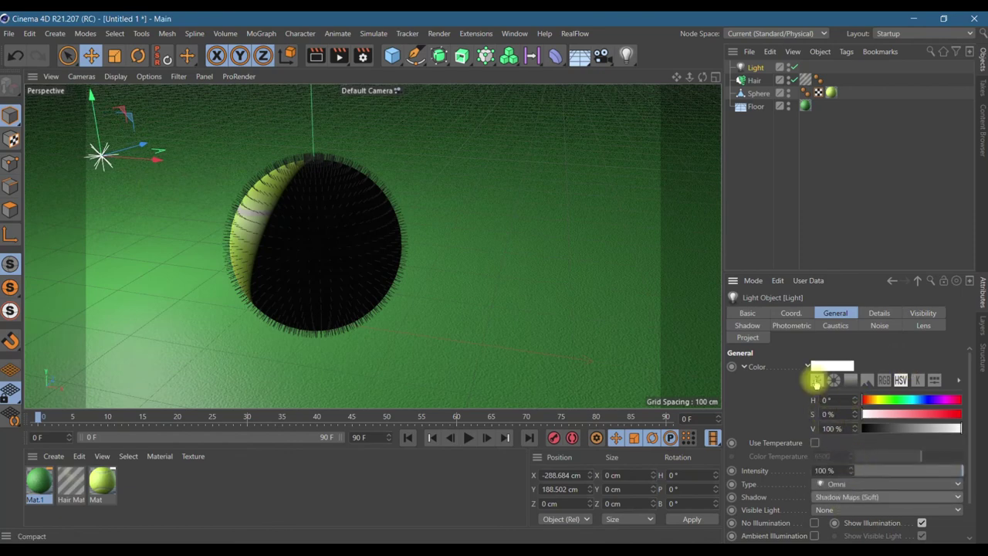
{"action": "left_click", "coordinate": [821, 365]}
{"action": "left_click", "coordinate": [771, 363]}
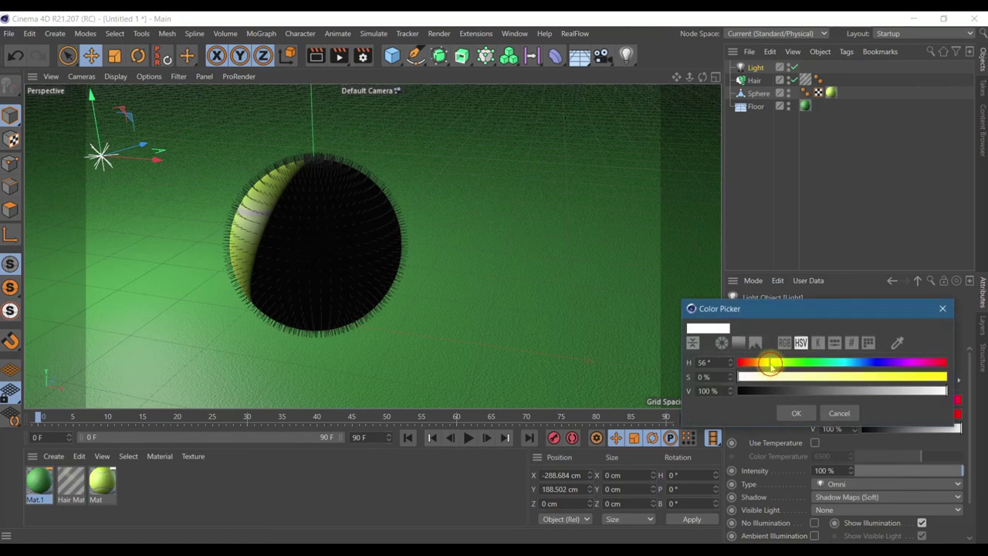
{"action": "left_click", "coordinate": [796, 413]}
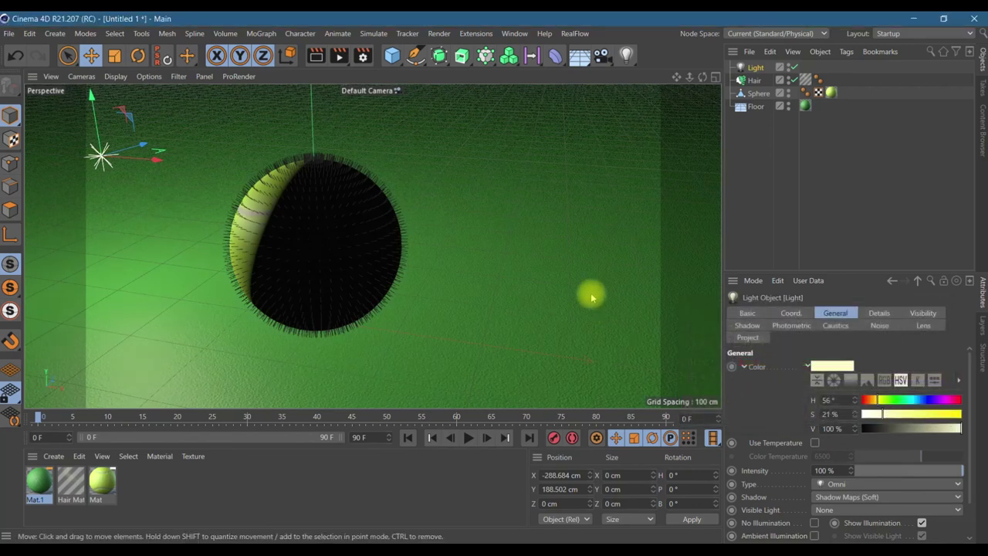
- Add Light.1 at upper right, coloured H 89° S 50%, with soft shadow maps
{"action": "left_click", "coordinate": [626, 55]}
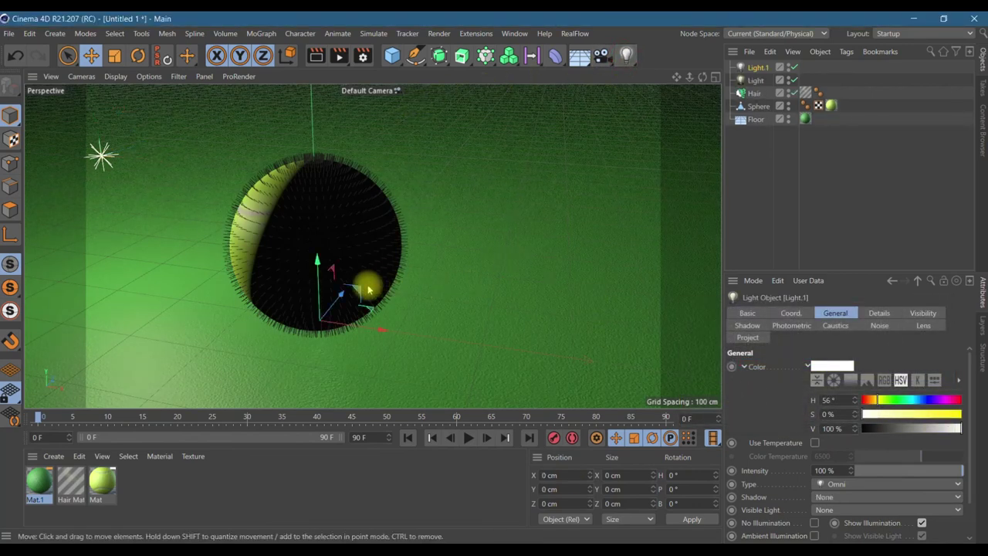
{"action": "left_click_drag", "start_coordinate": [433, 261], "coordinate": [617, 152]}
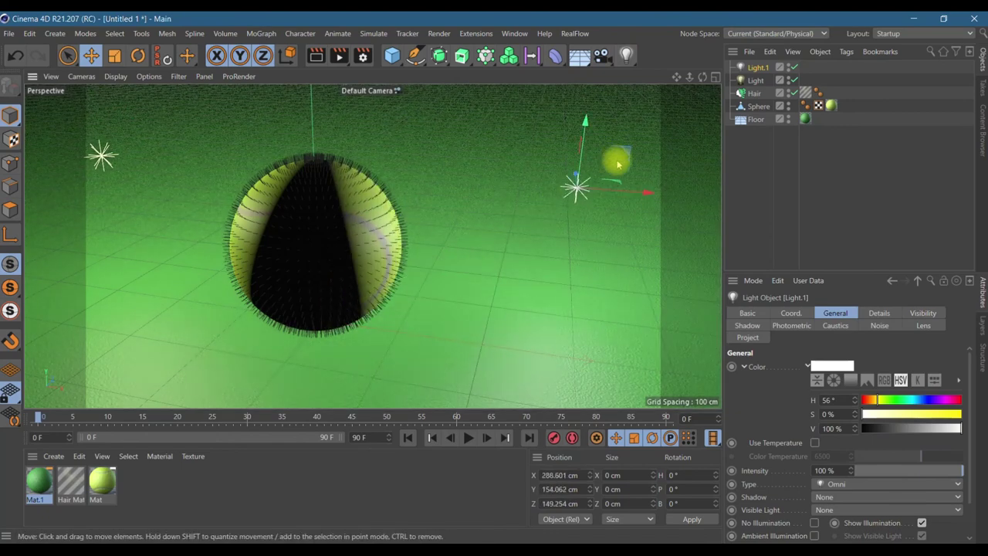
{"action": "mouse_move", "coordinate": [832, 366]}
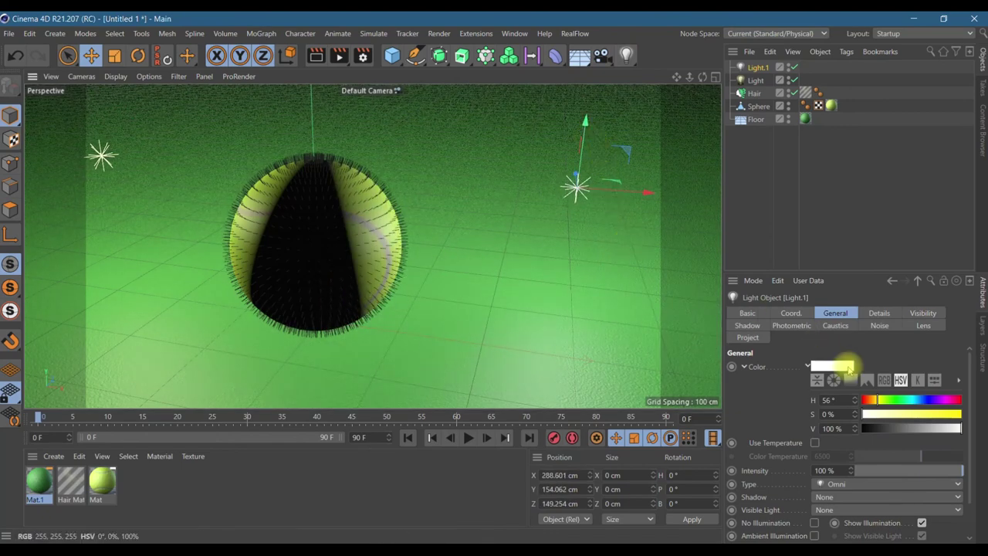
{"action": "left_click", "coordinate": [841, 369]}
{"action": "left_click", "coordinate": [812, 367]}
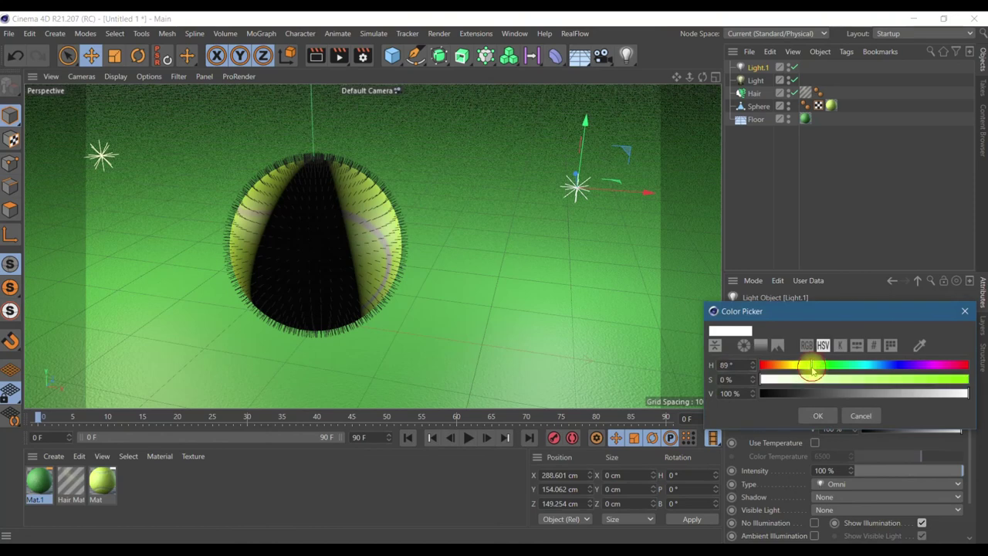
{"action": "left_click", "coordinate": [866, 384]}
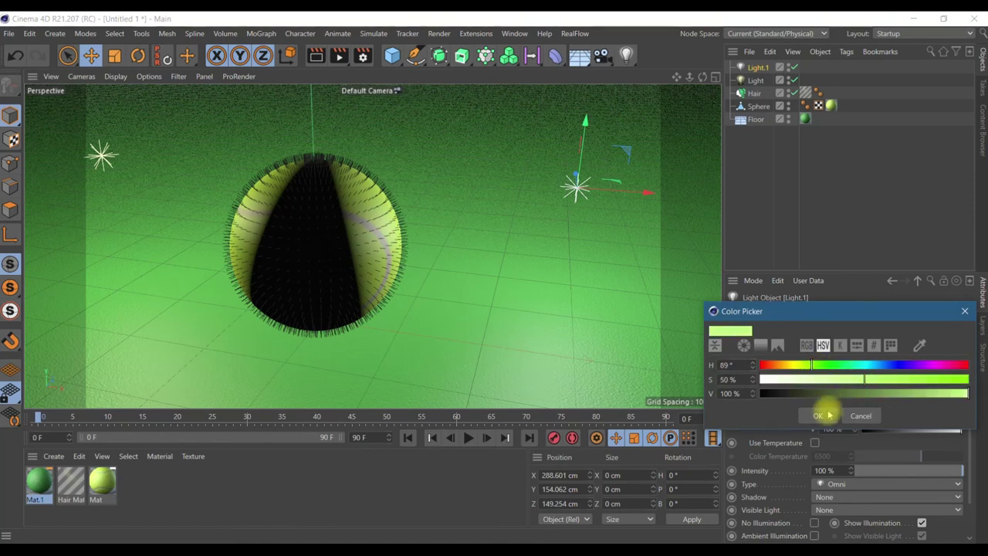
{"action": "left_click", "coordinate": [817, 415]}
{"action": "left_click", "coordinate": [846, 494]}
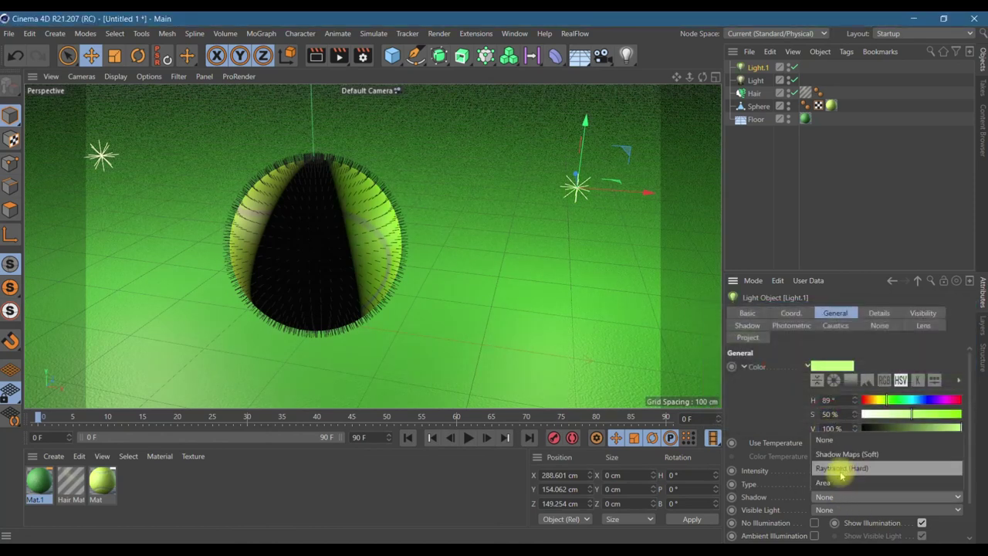
{"action": "left_click", "coordinate": [849, 456]}
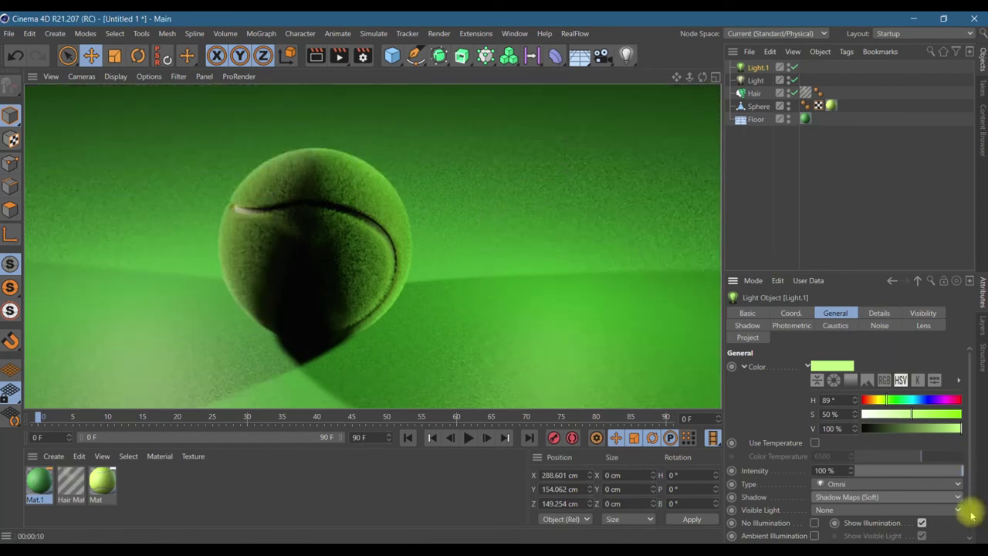
- Raise the light-green Light.1 slightly higher above the ball
{"action": "left_click", "coordinate": [745, 67]}
{"action": "key", "text": "alt+r"}
{"action": "left_click_drag", "start_coordinate": [575, 156], "coordinate": [590, 87]}
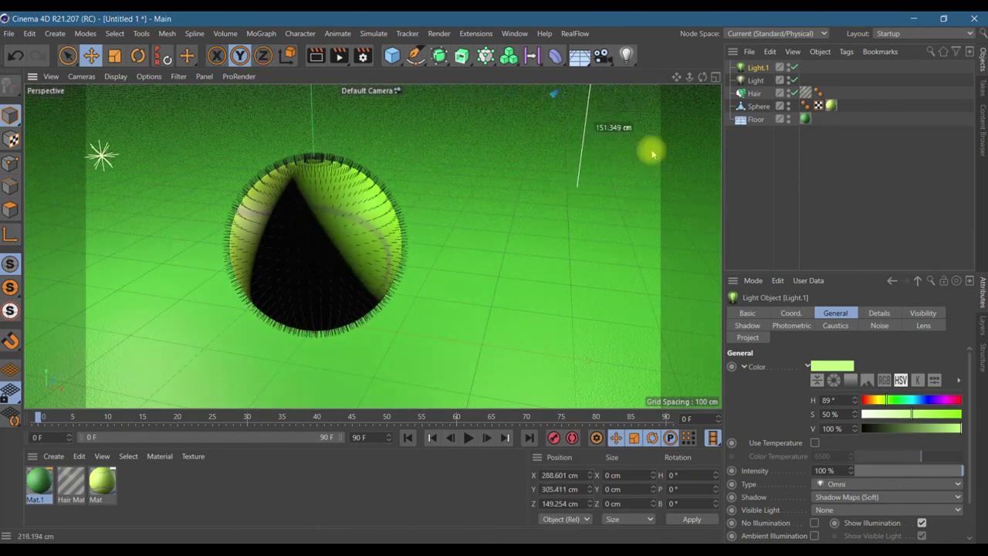
{"action": "left_click_drag", "start_coordinate": [492, 94], "coordinate": [663, 114]}
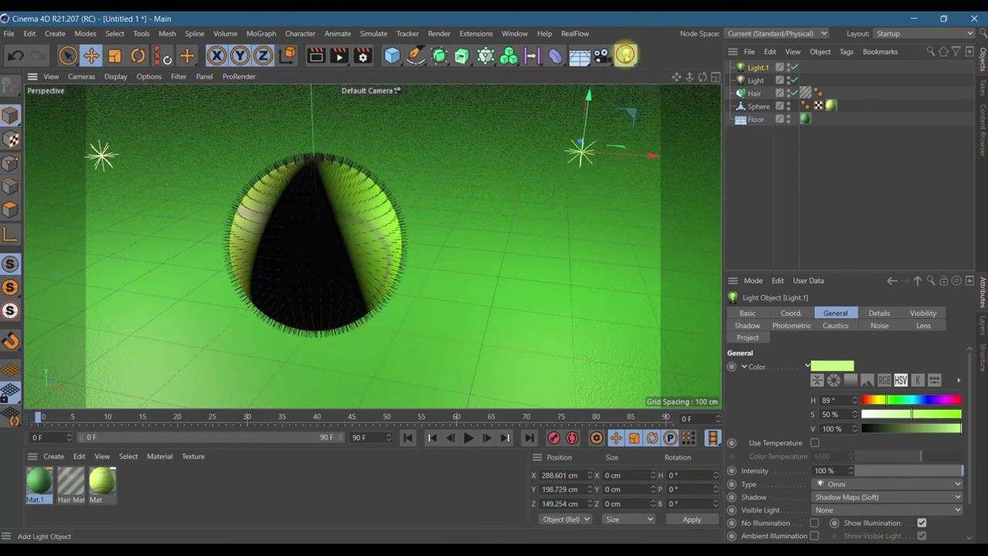
- Add a white Light.2 toward the camera at Z -523.771 cm and preview the render
{"action": "left_click", "coordinate": [626, 55]}
{"action": "left_click_drag", "start_coordinate": [342, 298], "coordinate": [251, 399]}
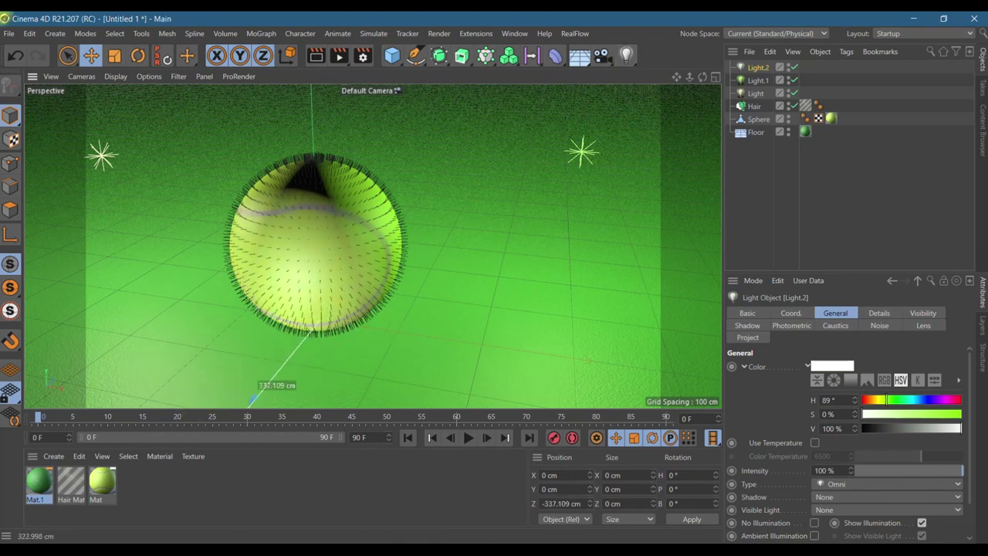
{"action": "left_click_drag", "start_coordinate": [251, 399], "coordinate": [225, 390]}
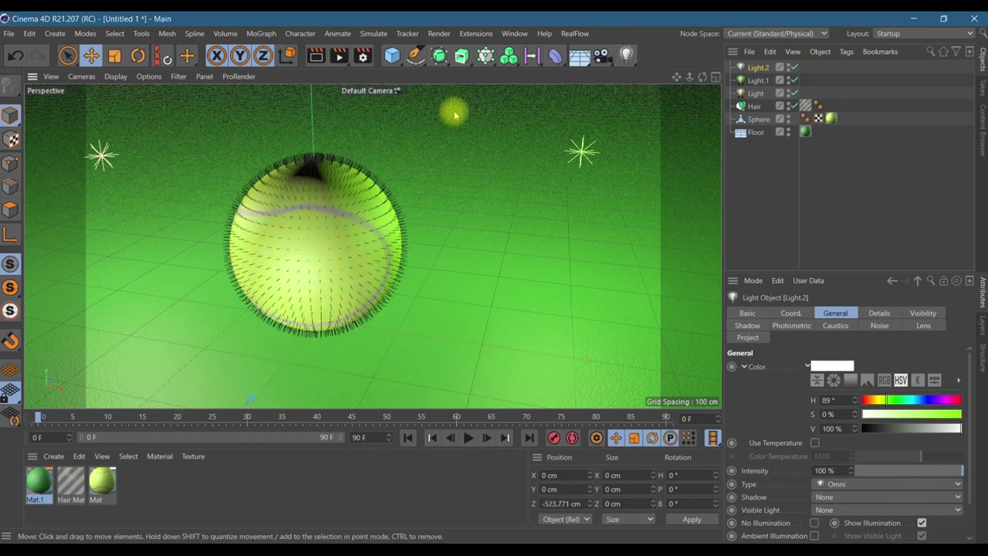
{"action": "left_click", "coordinate": [322, 65]}
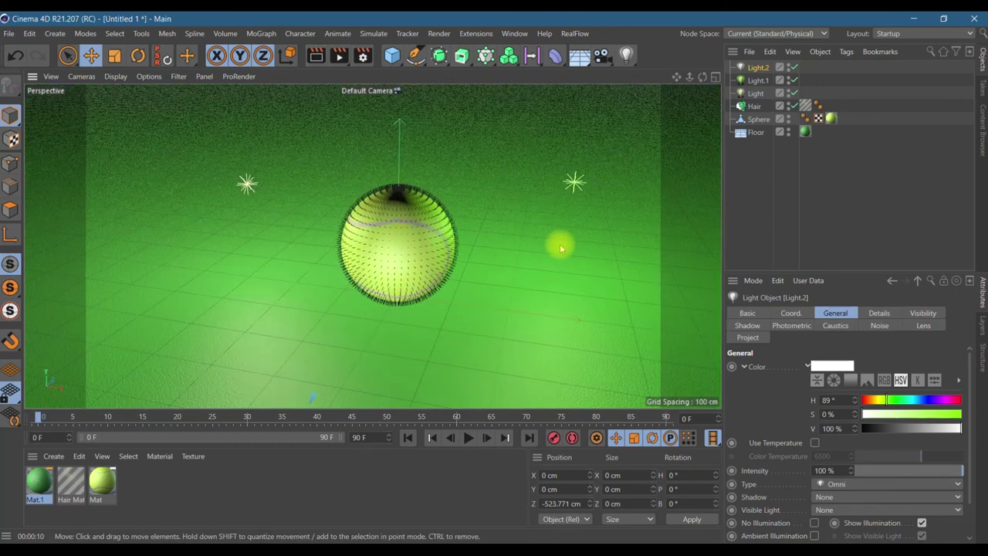
{"action": "scroll", "coordinate": [562, 248], "scroll_direction": "up", "scroll_amount": 2}
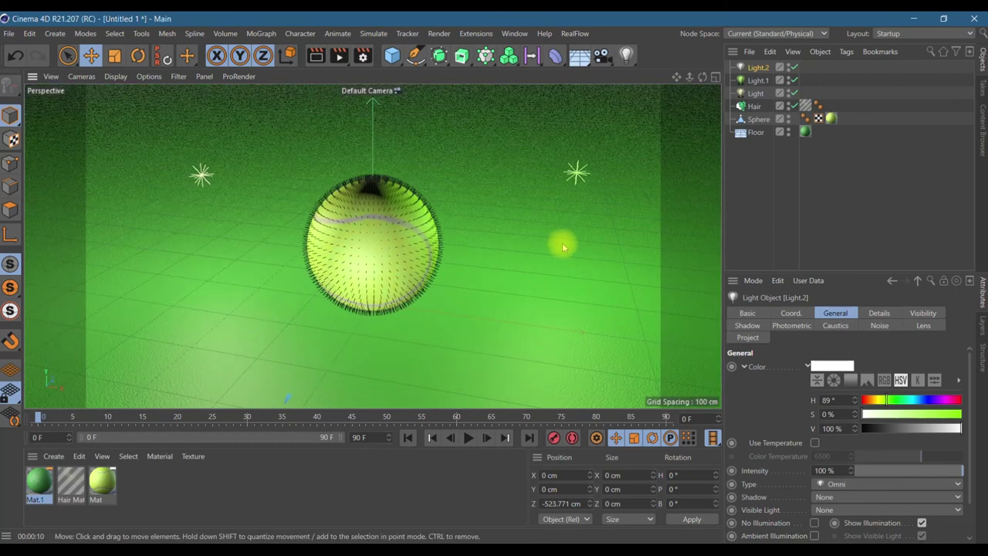
- Delete Light.2 and move Light.1 out to Z 249.302 cm with shadows set to None
{"action": "key", "text": "Delete"}
{"action": "left_click", "coordinate": [756, 68]}
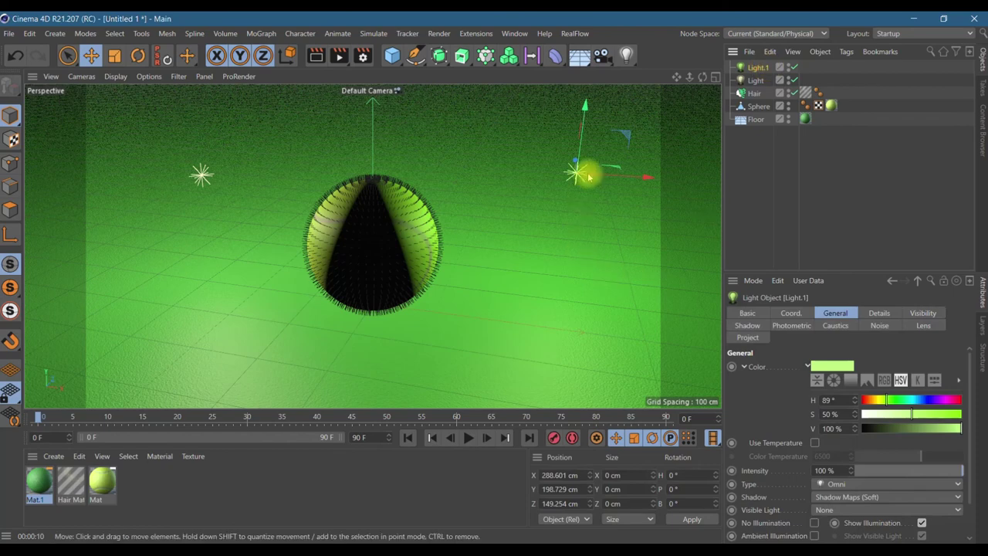
{"action": "mouse_move", "coordinate": [629, 137]}
{"action": "left_mouse_down"}
{"action": "mouse_move", "coordinate": [626, 158]}
{"action": "mouse_move", "coordinate": [709, 101]}
{"action": "mouse_move", "coordinate": [586, 171]}
{"action": "mouse_move", "coordinate": [667, 255]}
{"action": "mouse_move", "coordinate": [545, 295]}
{"action": "mouse_move", "coordinate": [442, 264]}
{"action": "mouse_move", "coordinate": [620, 163]}
{"action": "mouse_move", "coordinate": [685, 87]}
{"action": "left_mouse_up"}
{"action": "left_click", "coordinate": [830, 497]}
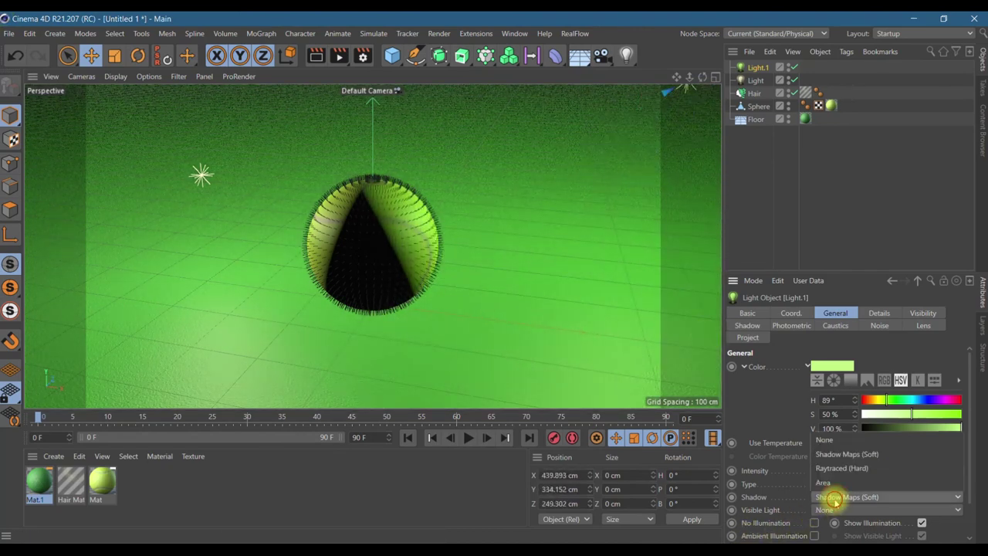
{"action": "left_click", "coordinate": [823, 434]}
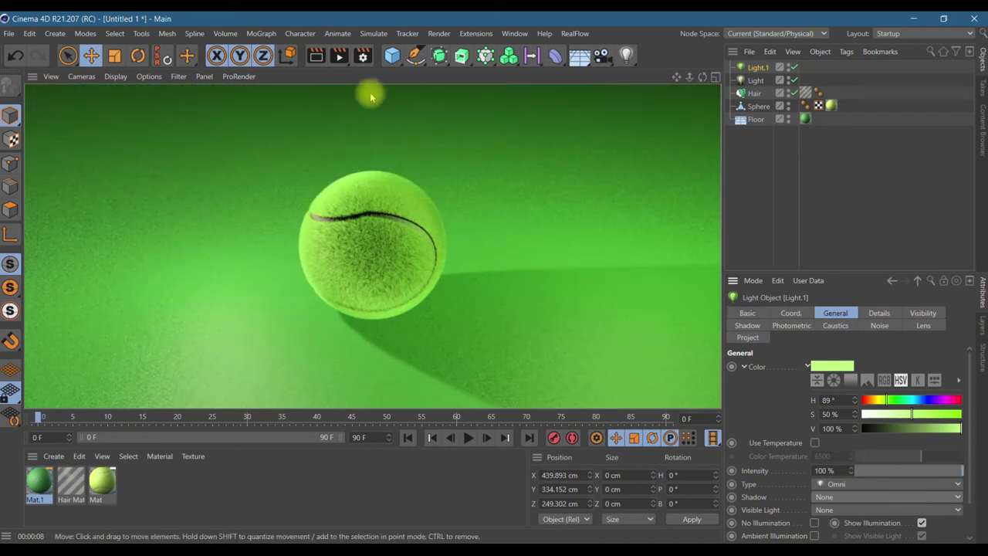
{"action": "left_click", "coordinate": [362, 55]}
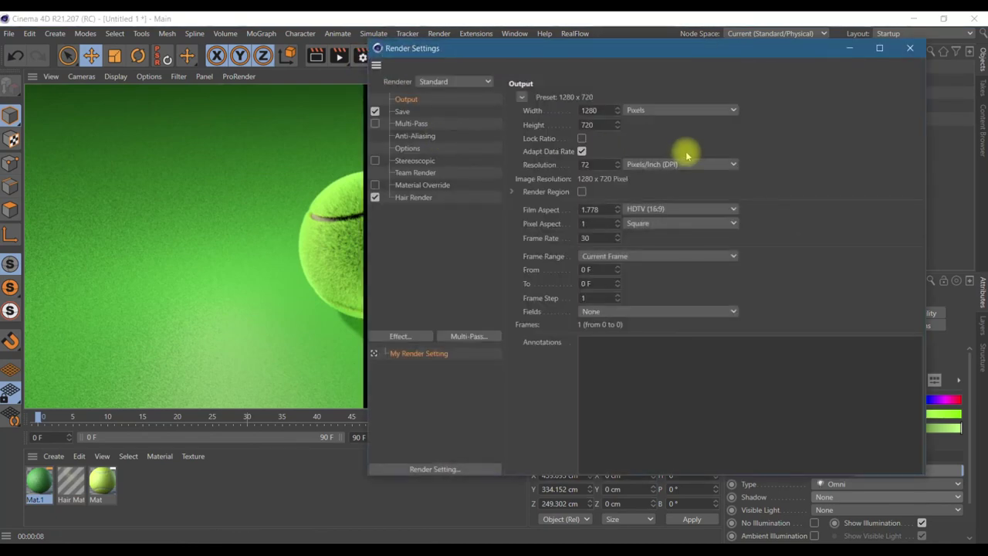
- Set the render Save path to 'ball' in the desktop Статьи на сайт folder, with JPG format
{"action": "left_click", "coordinate": [399, 112]}
{"action": "left_click", "coordinate": [631, 122]}
{"action": "type", "text": "bal"}
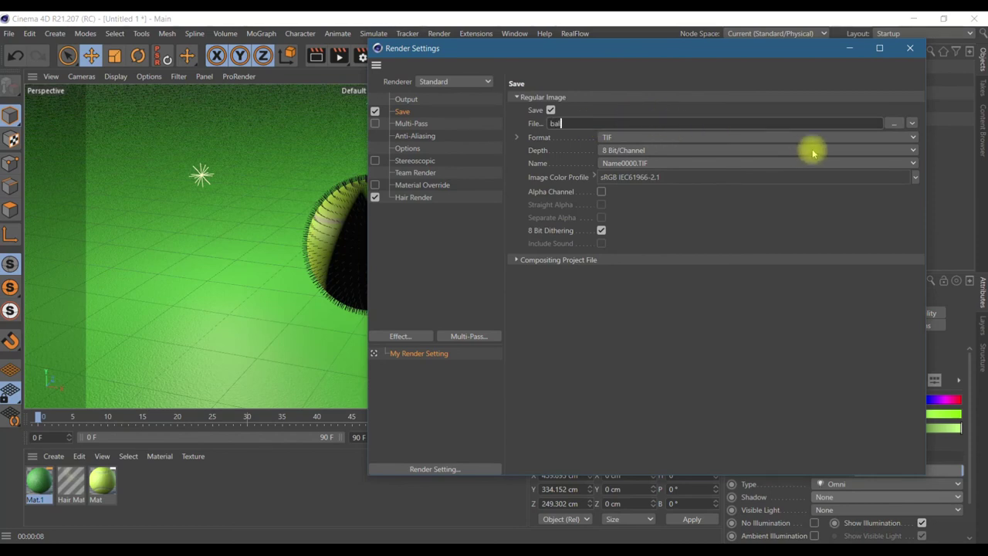
{"action": "left_click", "coordinate": [894, 123]}
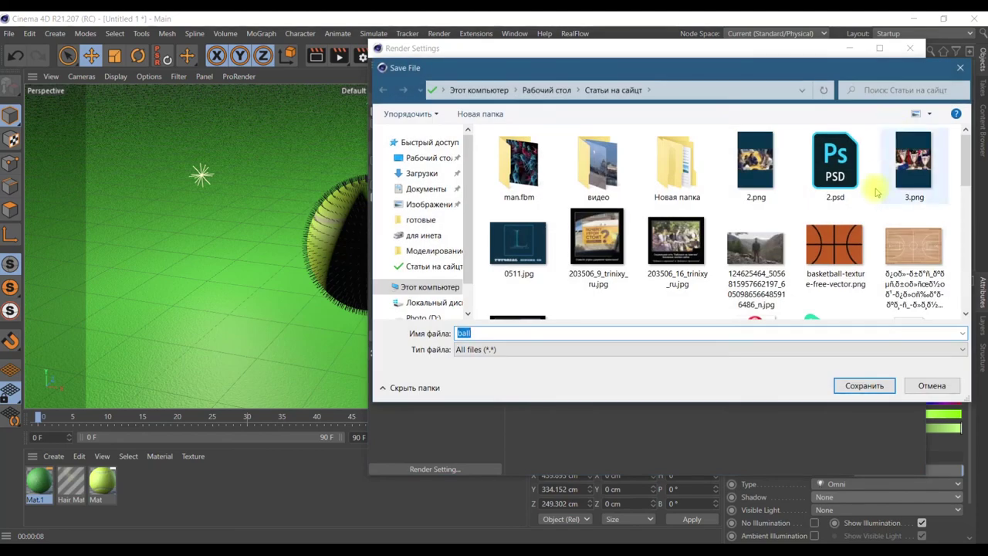
{"action": "left_click", "coordinate": [862, 384]}
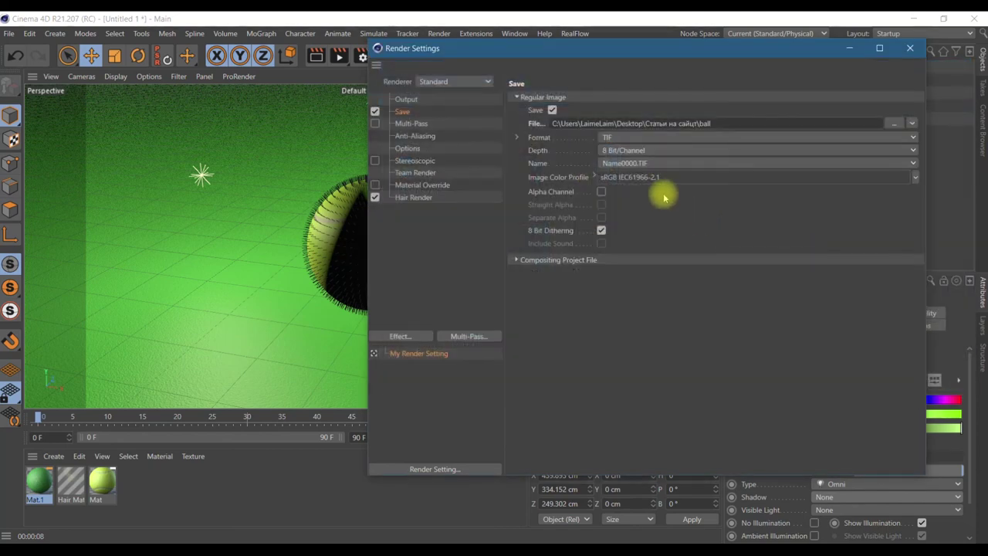
{"action": "left_click", "coordinate": [641, 137]}
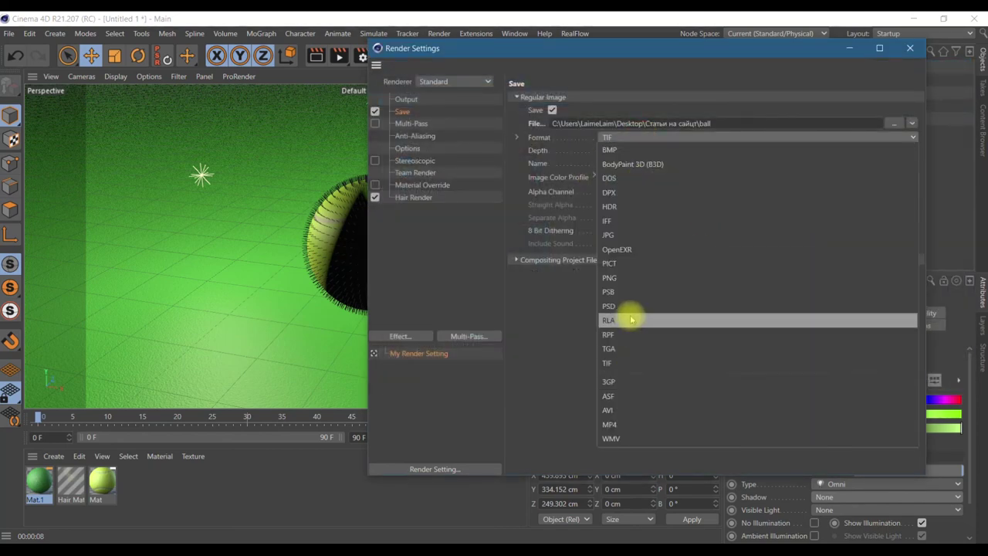
{"action": "left_click", "coordinate": [633, 233]}
{"action": "left_click", "coordinate": [910, 47]}
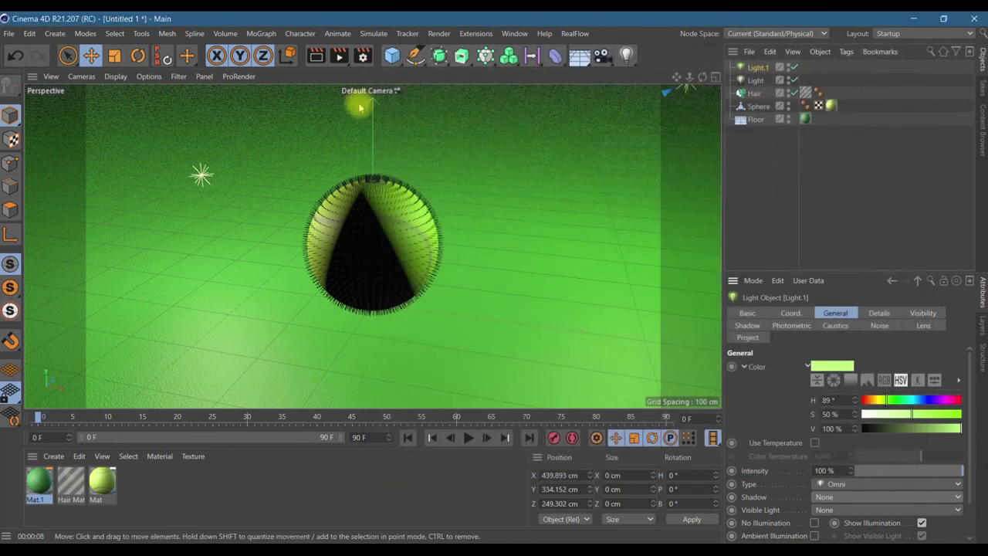
- Render the fuzzy tennis ball scene at 1280×720 in the Picture Viewer, saving ball.jpg
{"action": "left_click", "coordinate": [338, 56]}
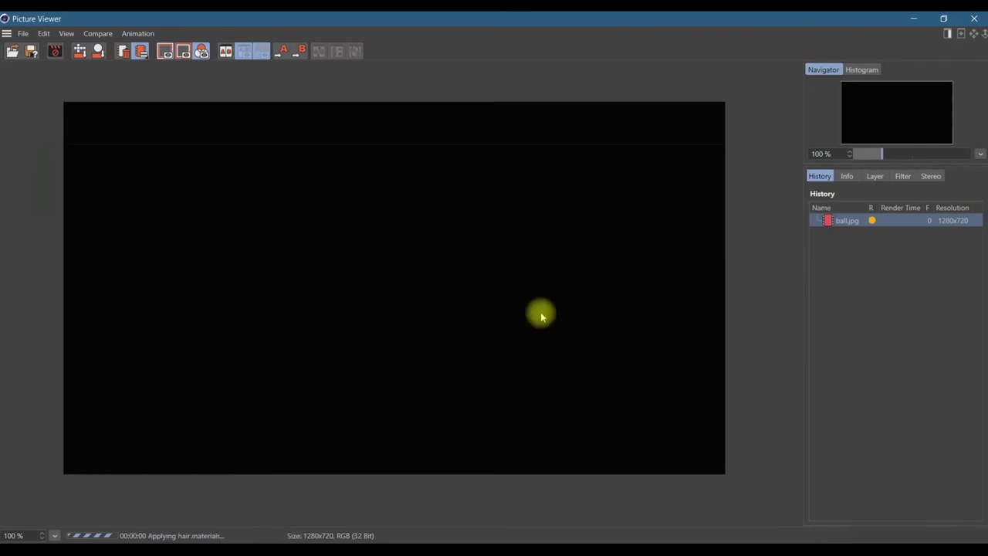